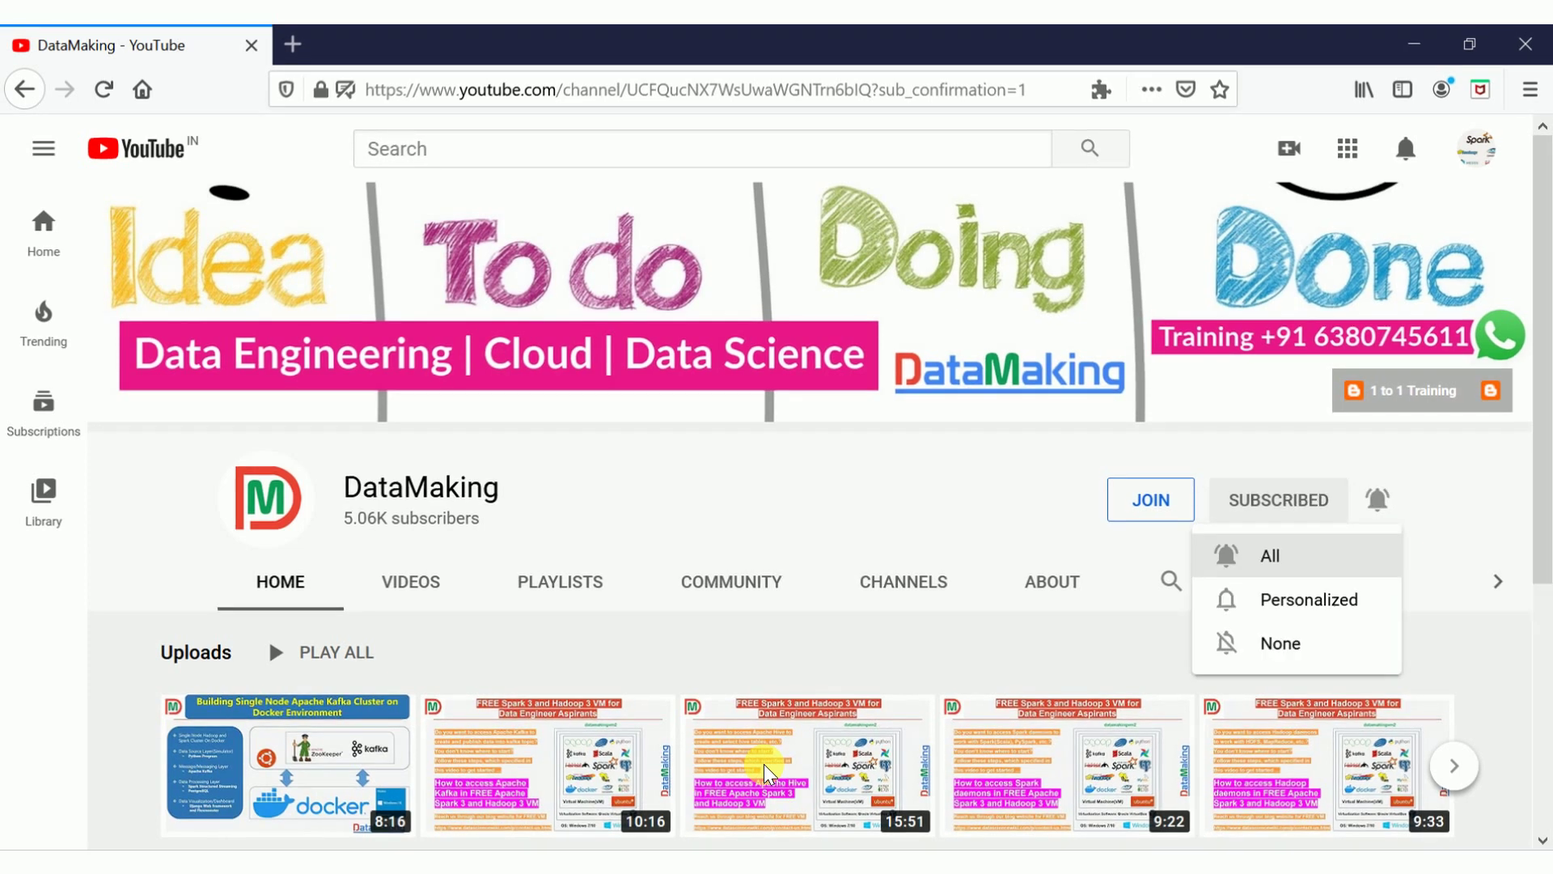
# Step: Open install_power_bi_1.png from the training\power_bi\install folder in Photos
pyautogui.hotkey('alt', 'Tab')
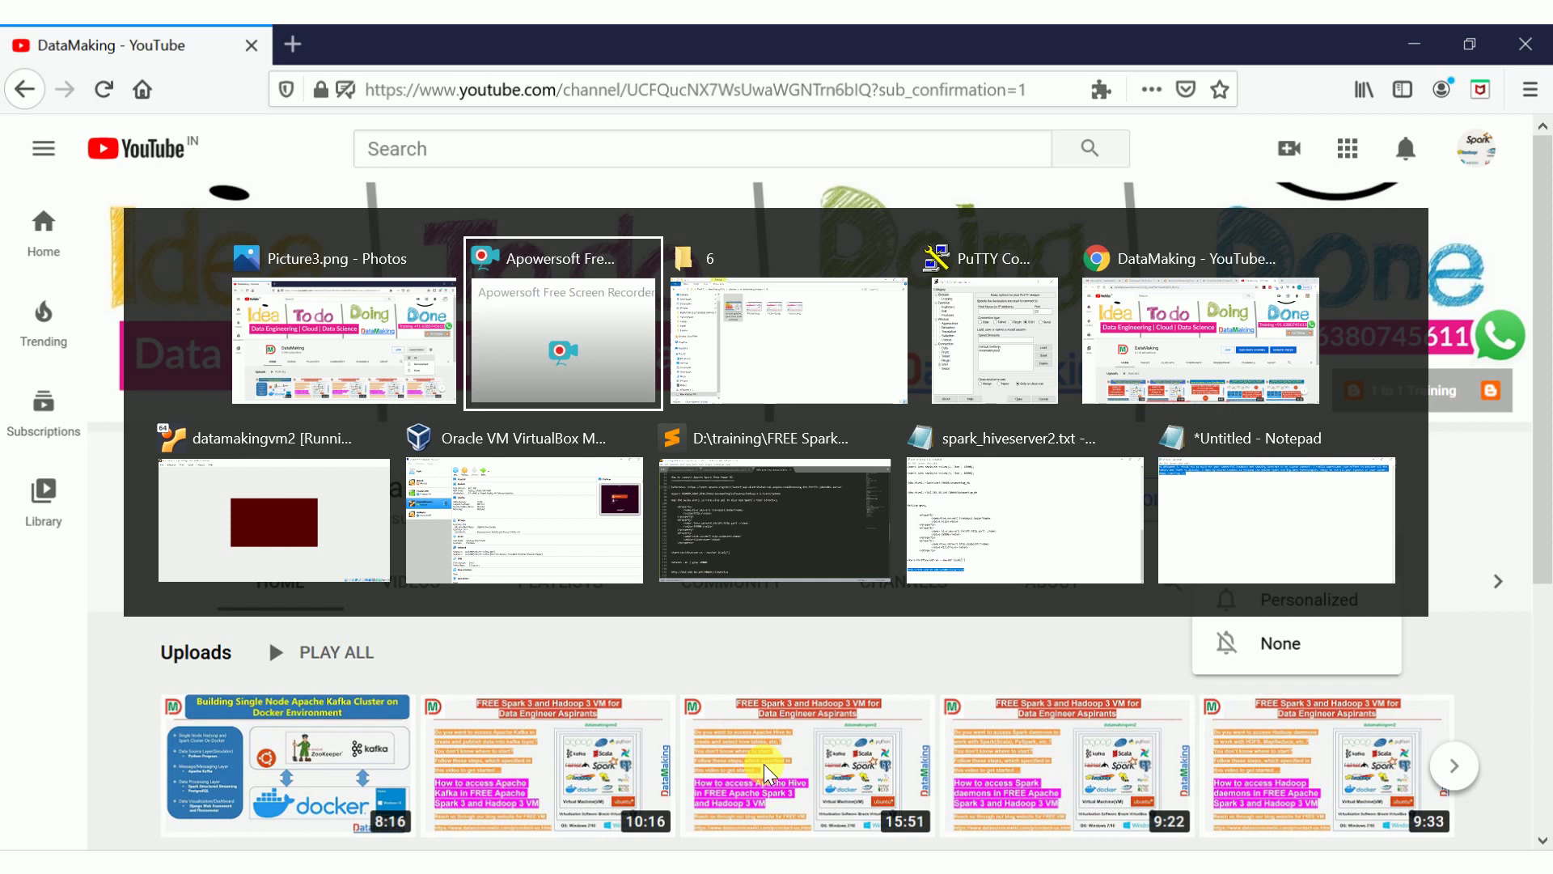
pyautogui.hotkey('alt', 'Tab')
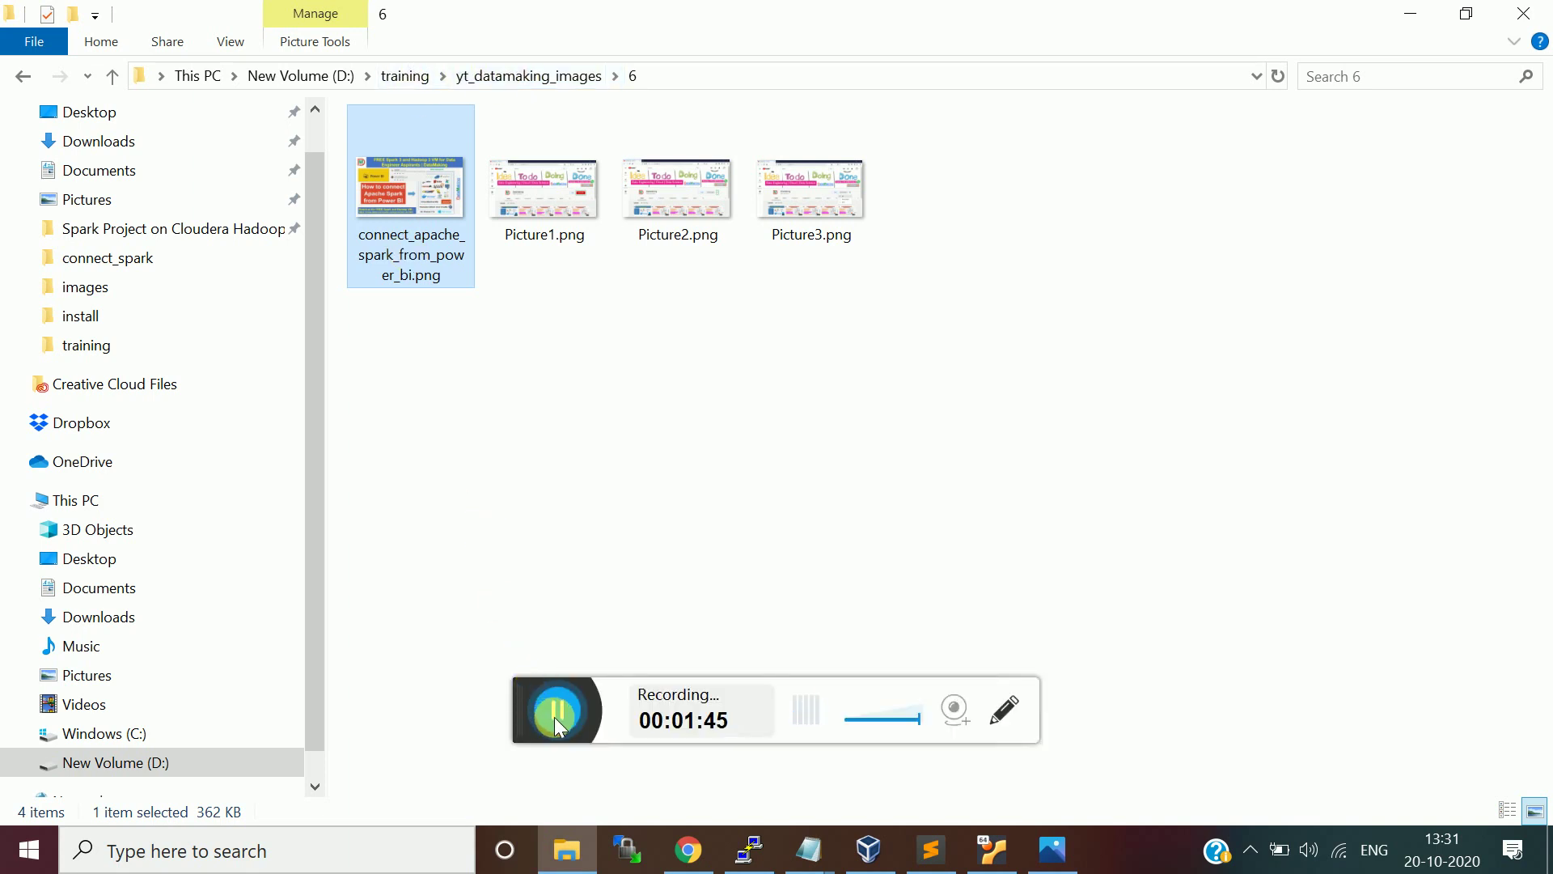
pyautogui.hotkey('alt', 'Tab')
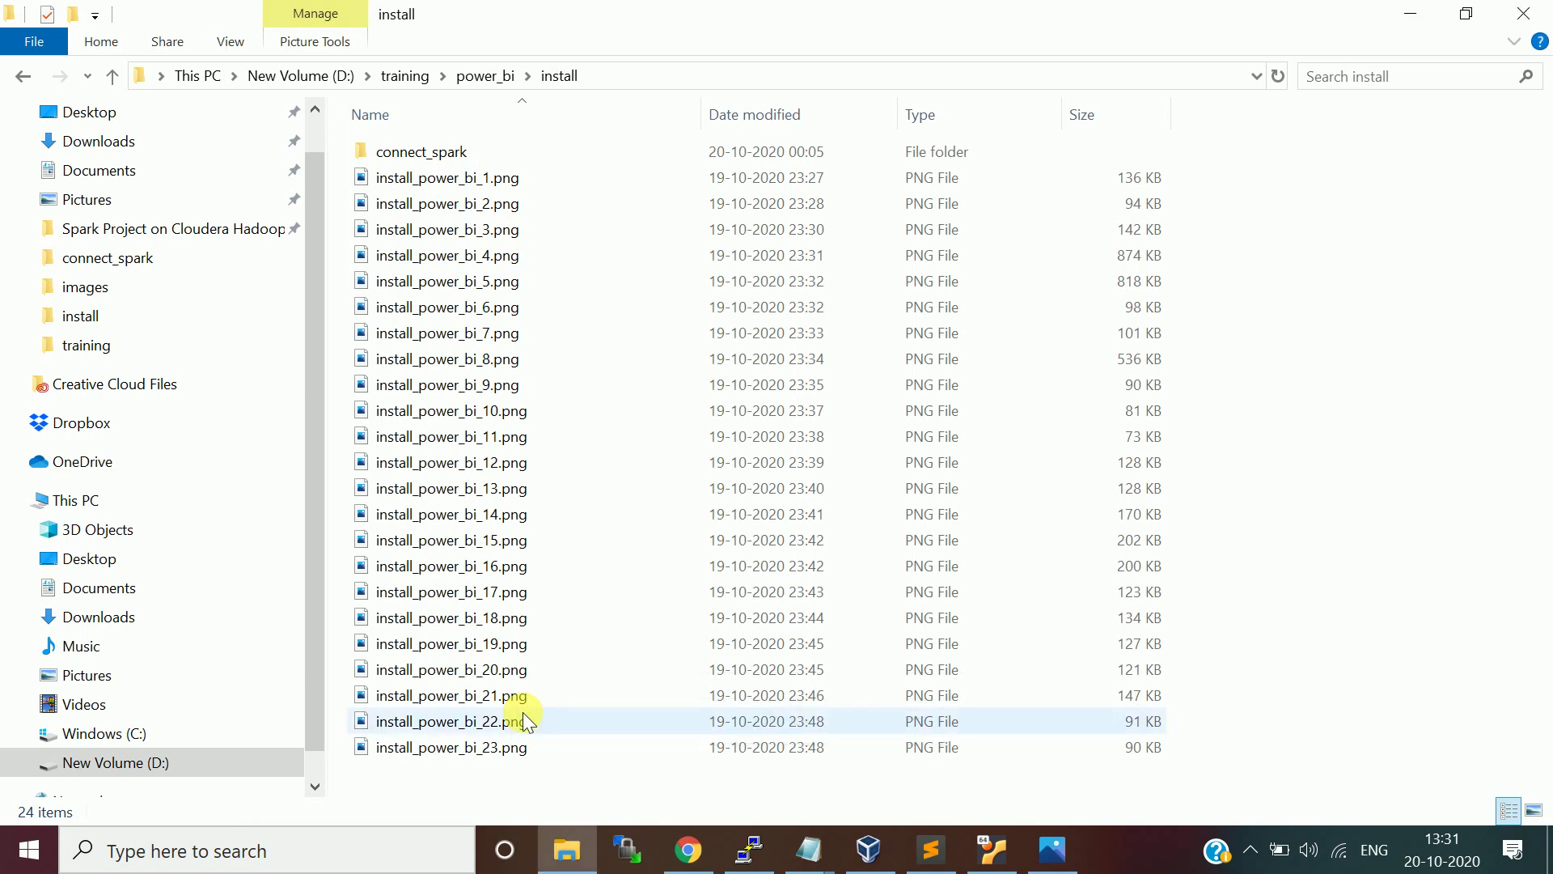
pyautogui.doubleClick(482, 176)
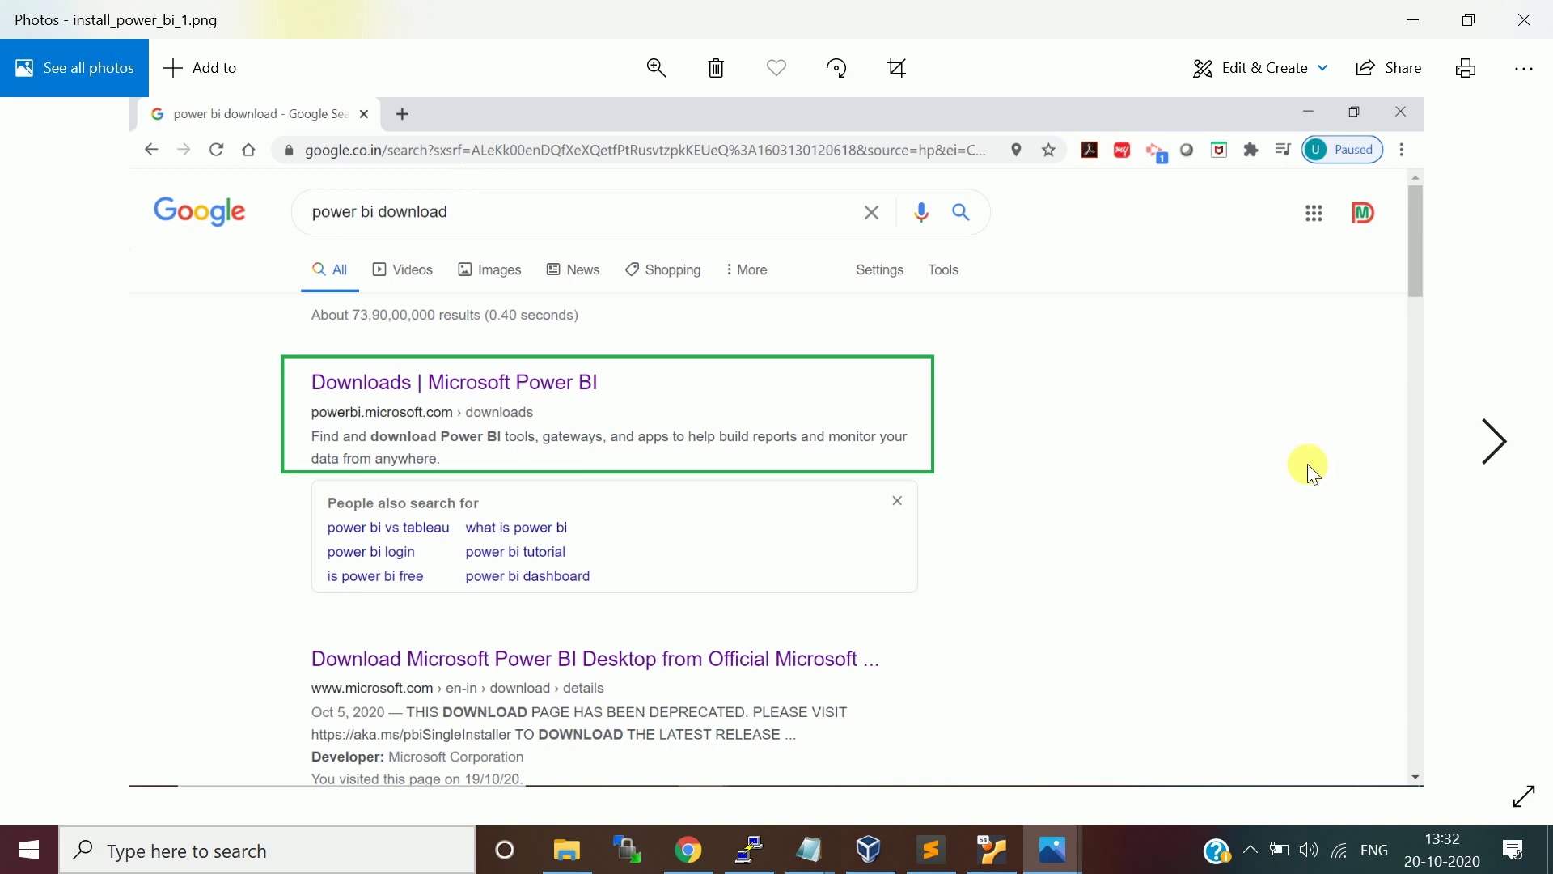
# Step: Go full screen and advance to the Power BI downloads page showing 'Advanced download options'
pyautogui.click(1523, 798)
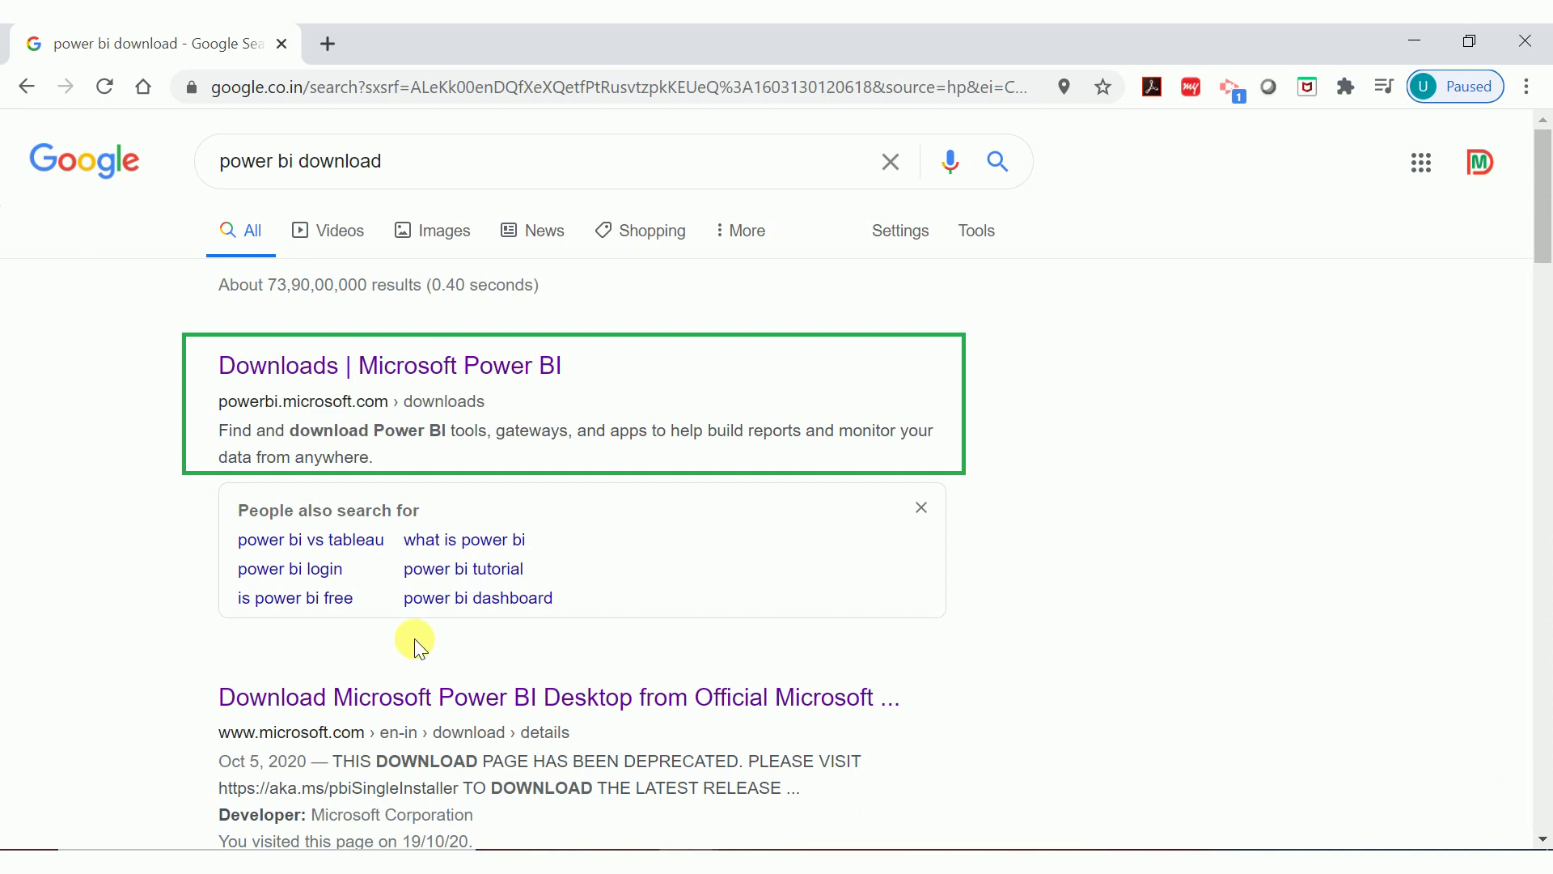
pyautogui.click(462, 422)
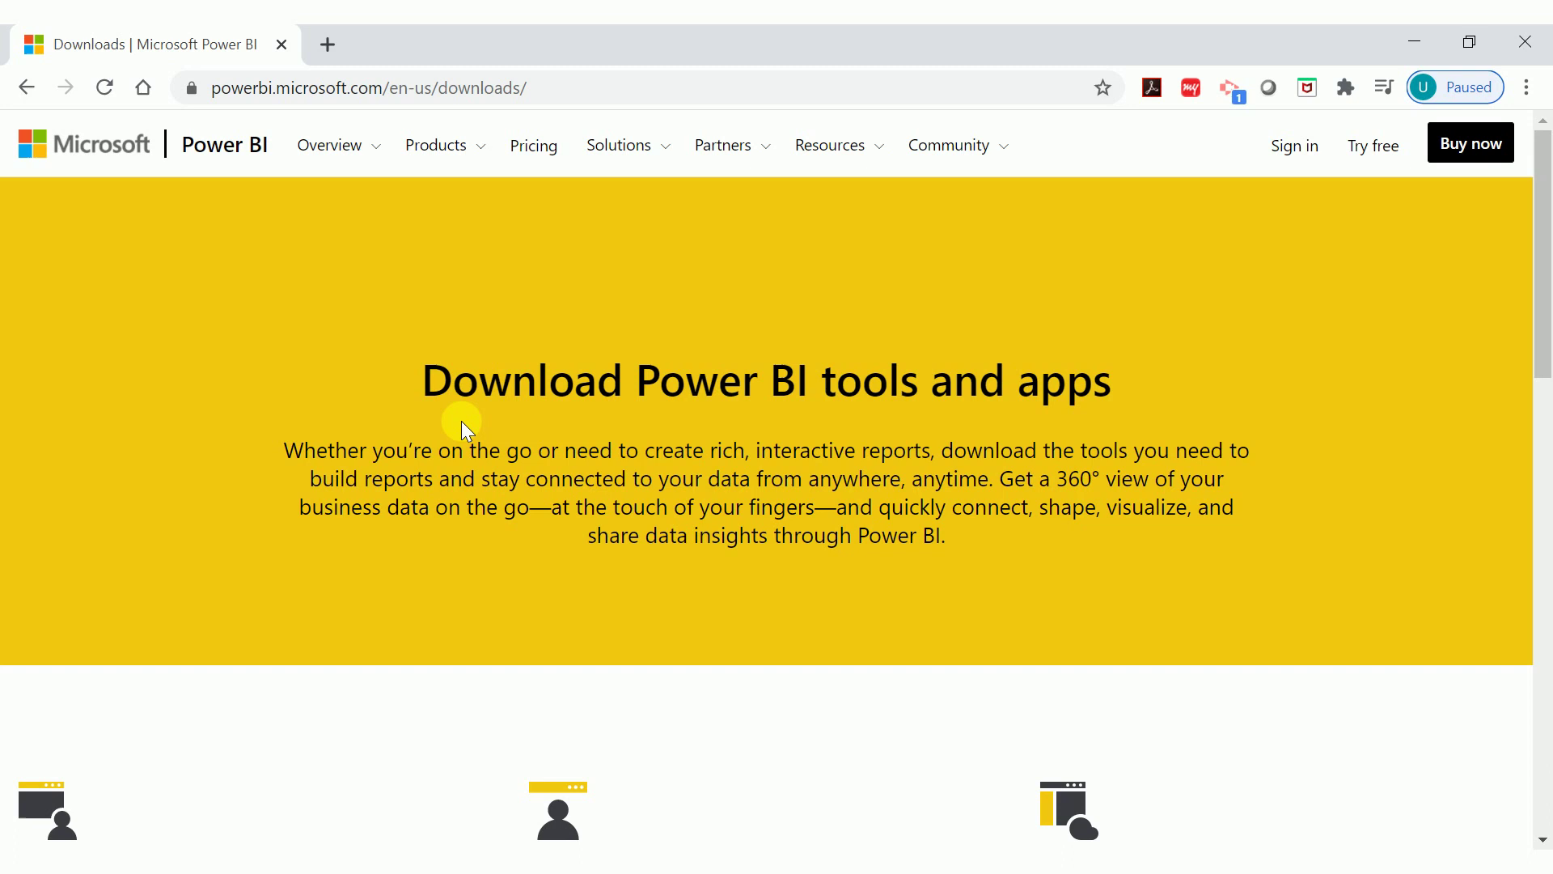
pyautogui.scroll(-4, 461, 420)
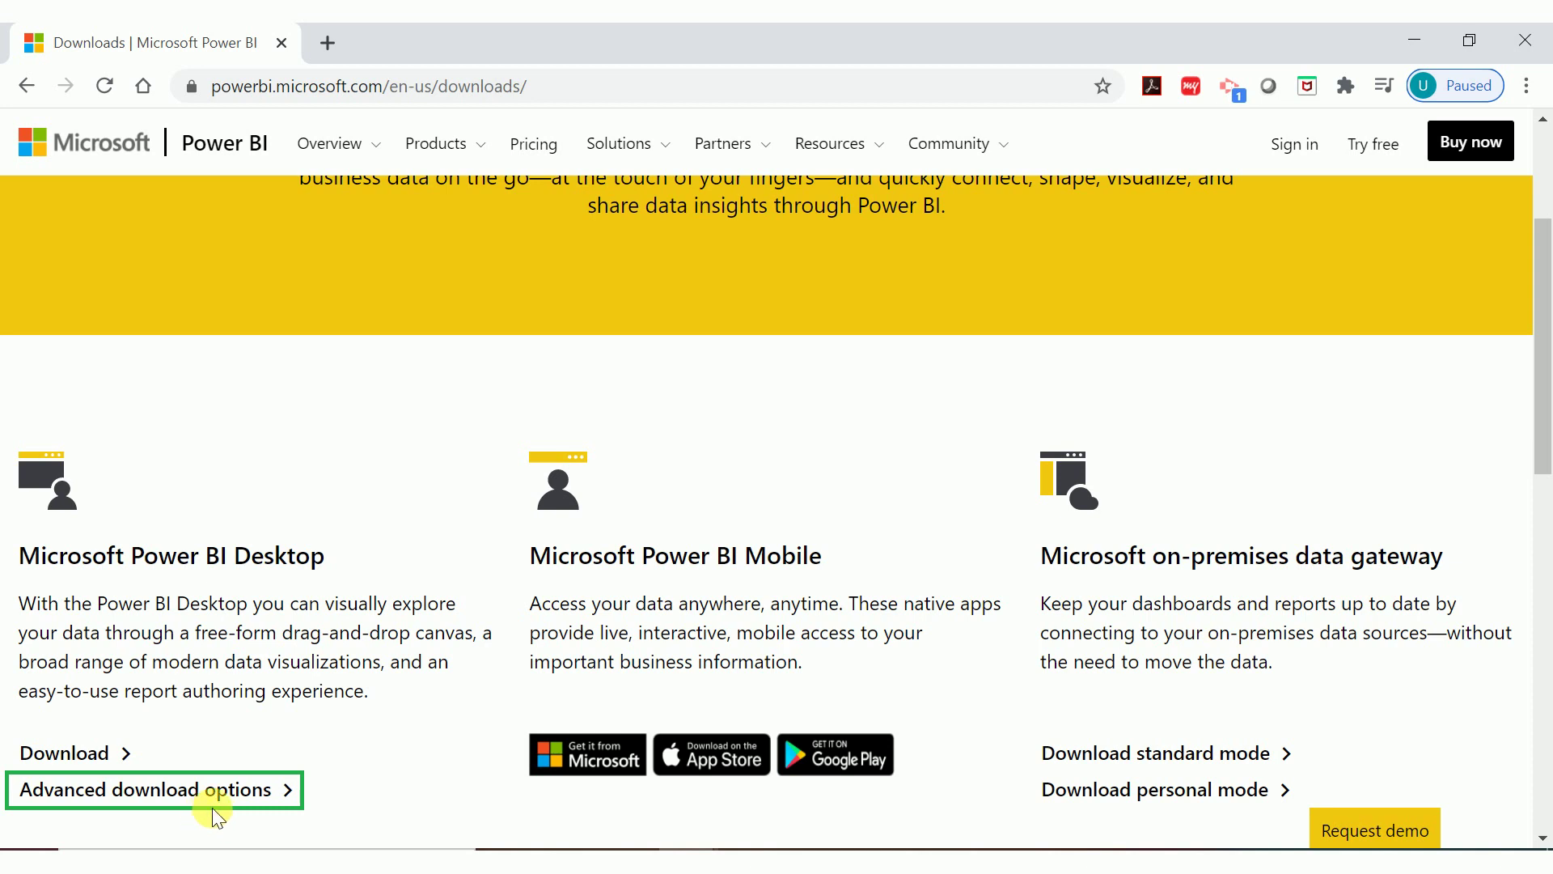
# Step: Advance to the Download Center screenshot with PBIDesktopSetup.exe and PBIDesktopSetup_x64.exe downloading
pyautogui.click(251, 793)
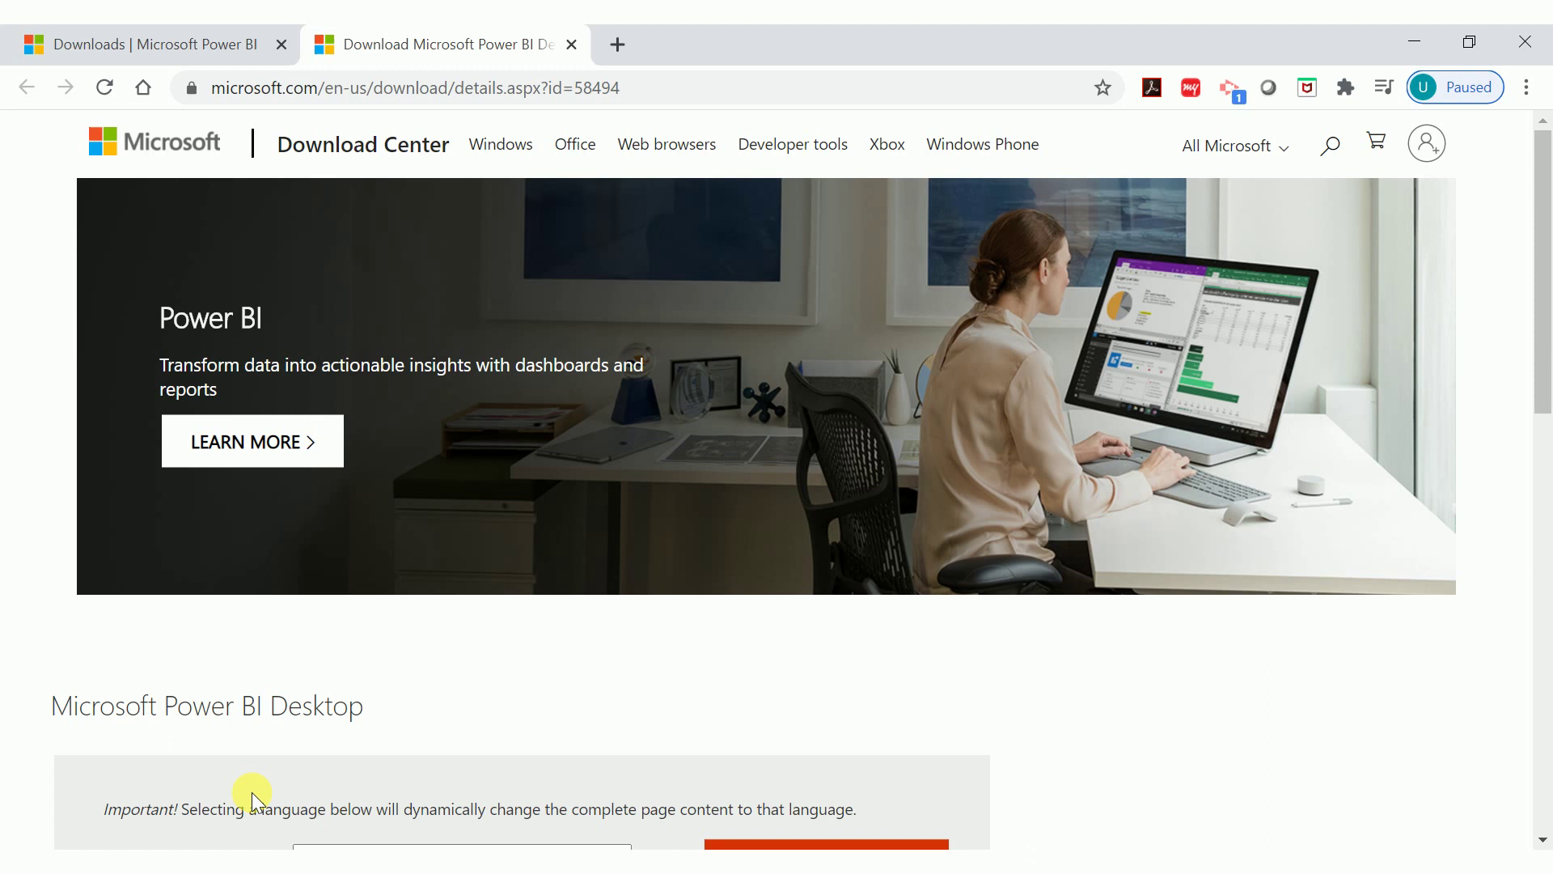
pyautogui.scroll(-1, 251, 793)
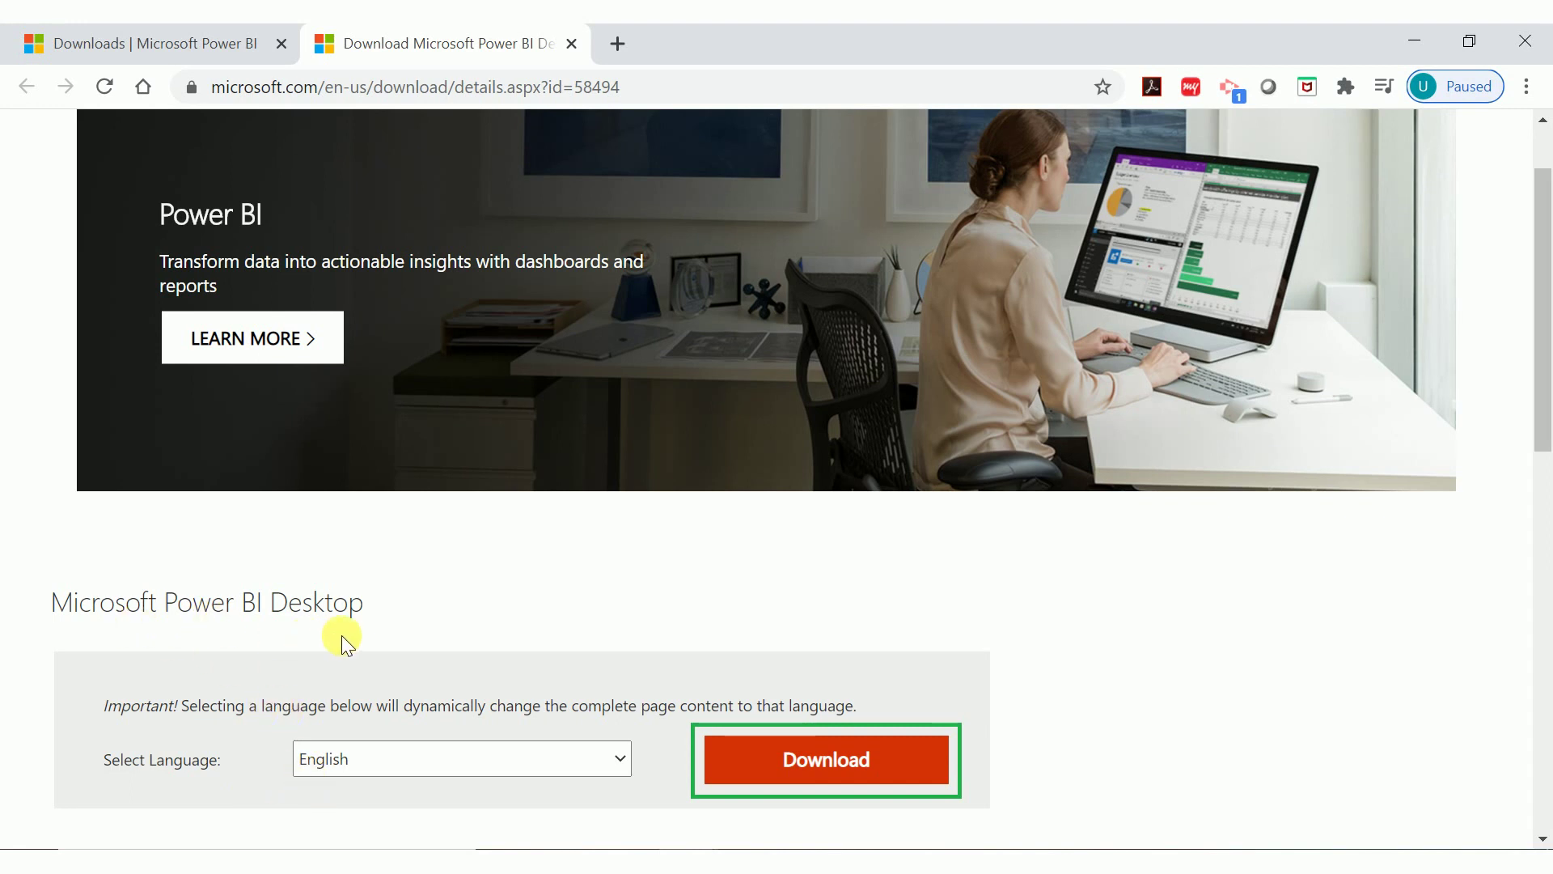
pyautogui.click(857, 770)
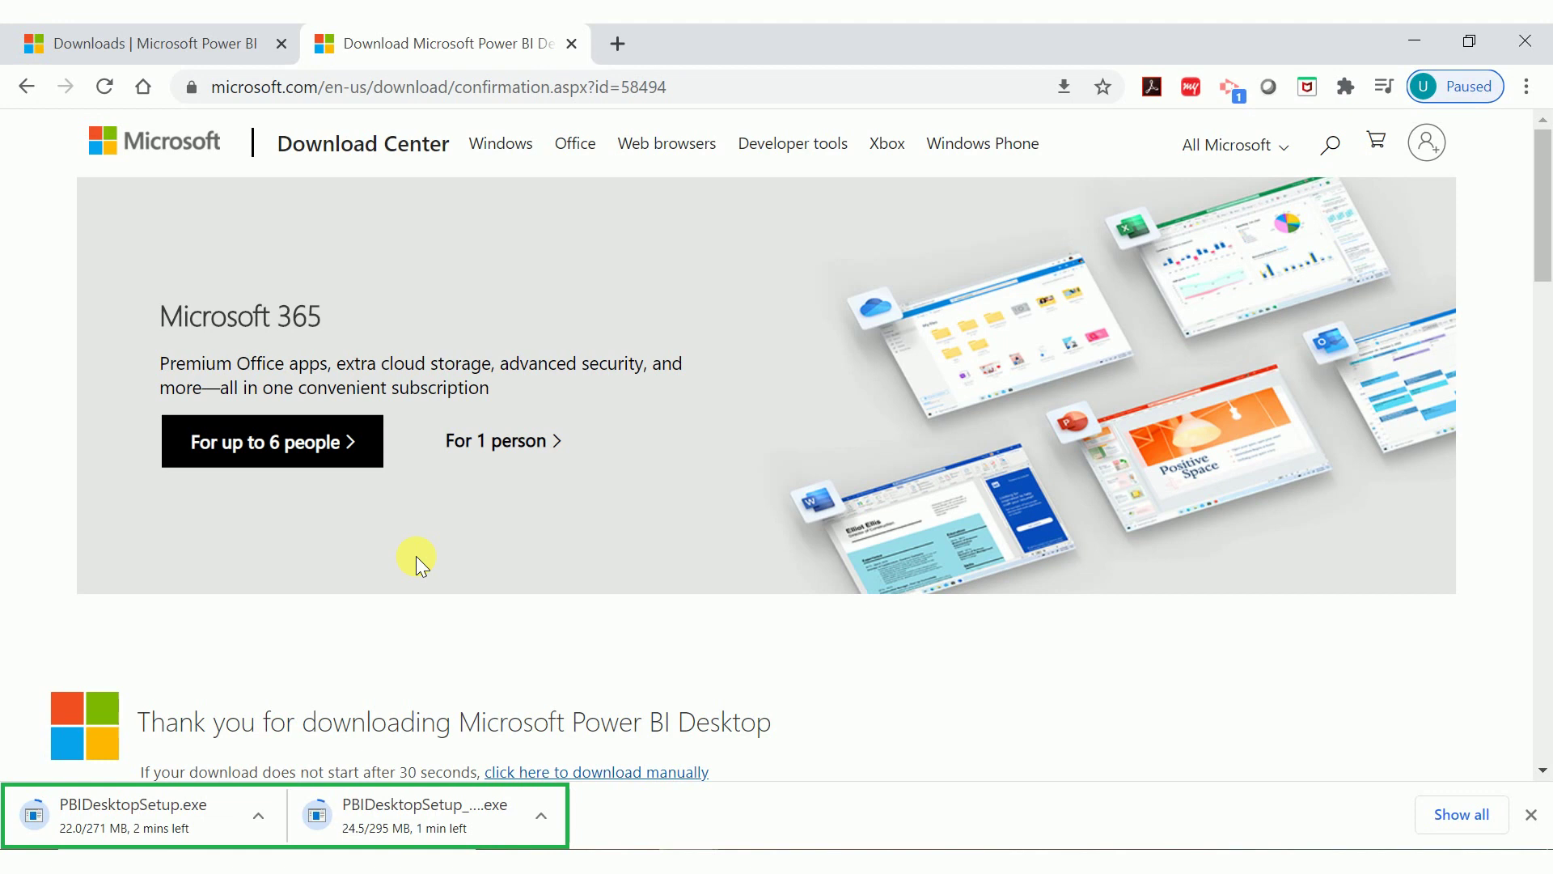
# Step: Step through license, destination folder and ready-to-install screenshots to the Power BI welcome screen
pyautogui.hotkey('ctrl', 'j')
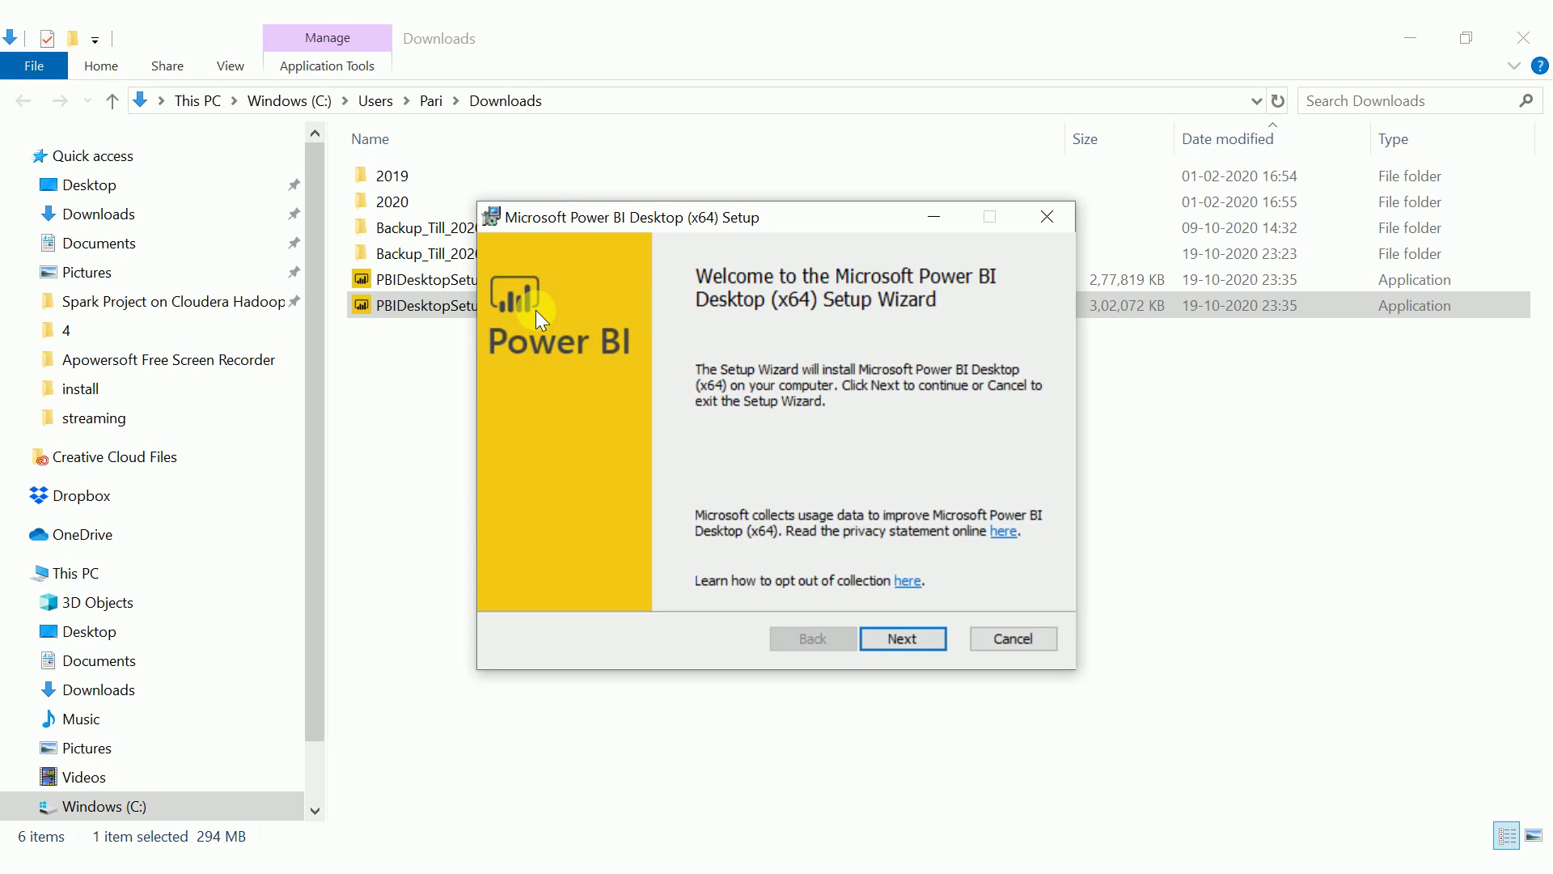
pyautogui.press('Return')
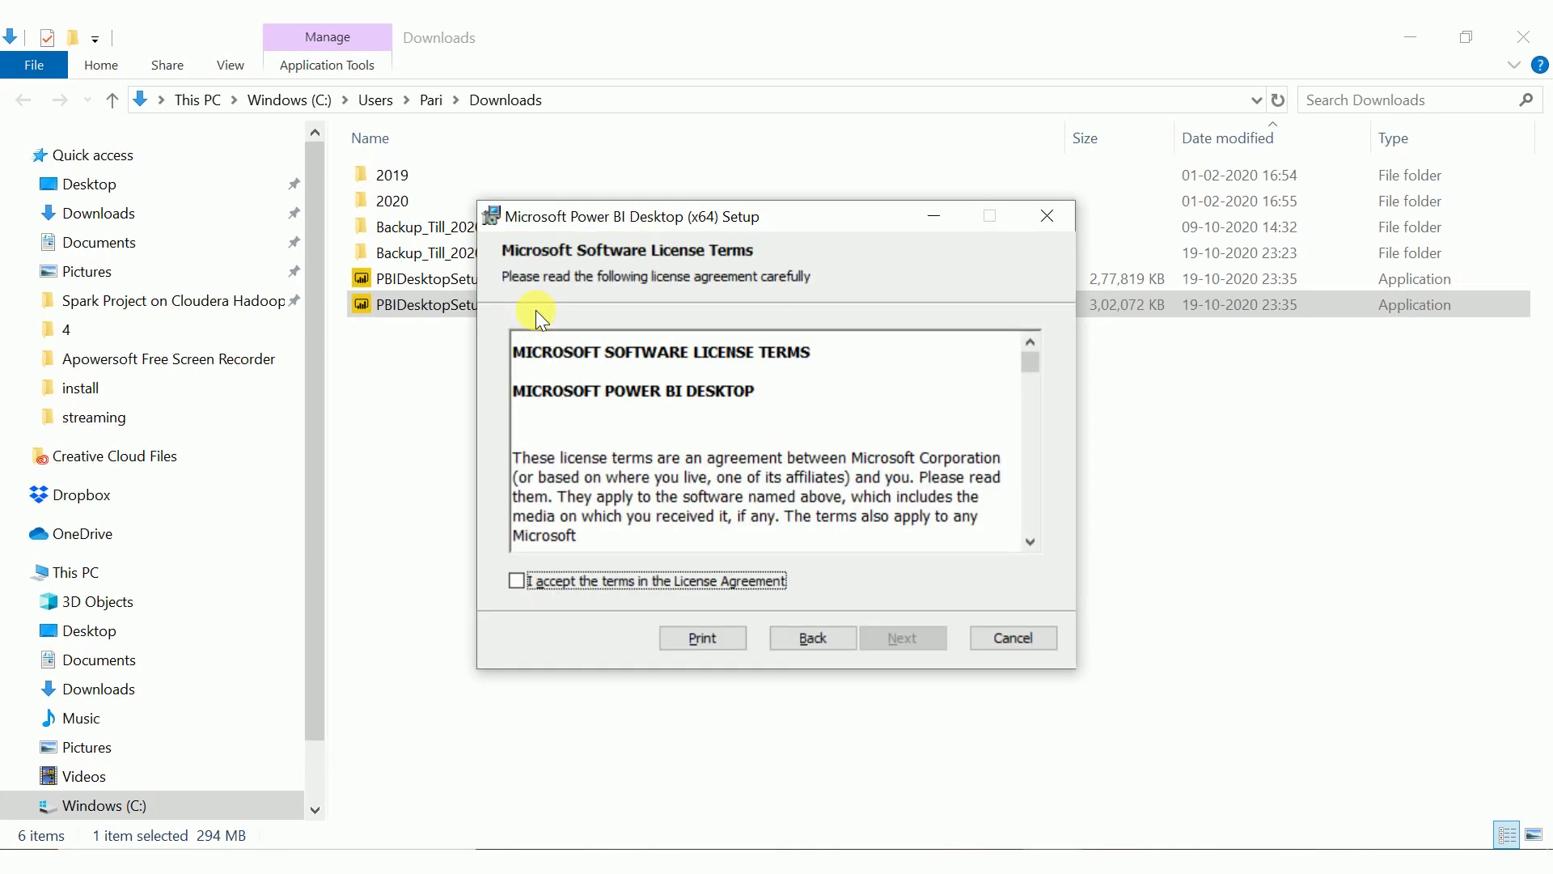
pyautogui.press('space')
pyautogui.press('Return')
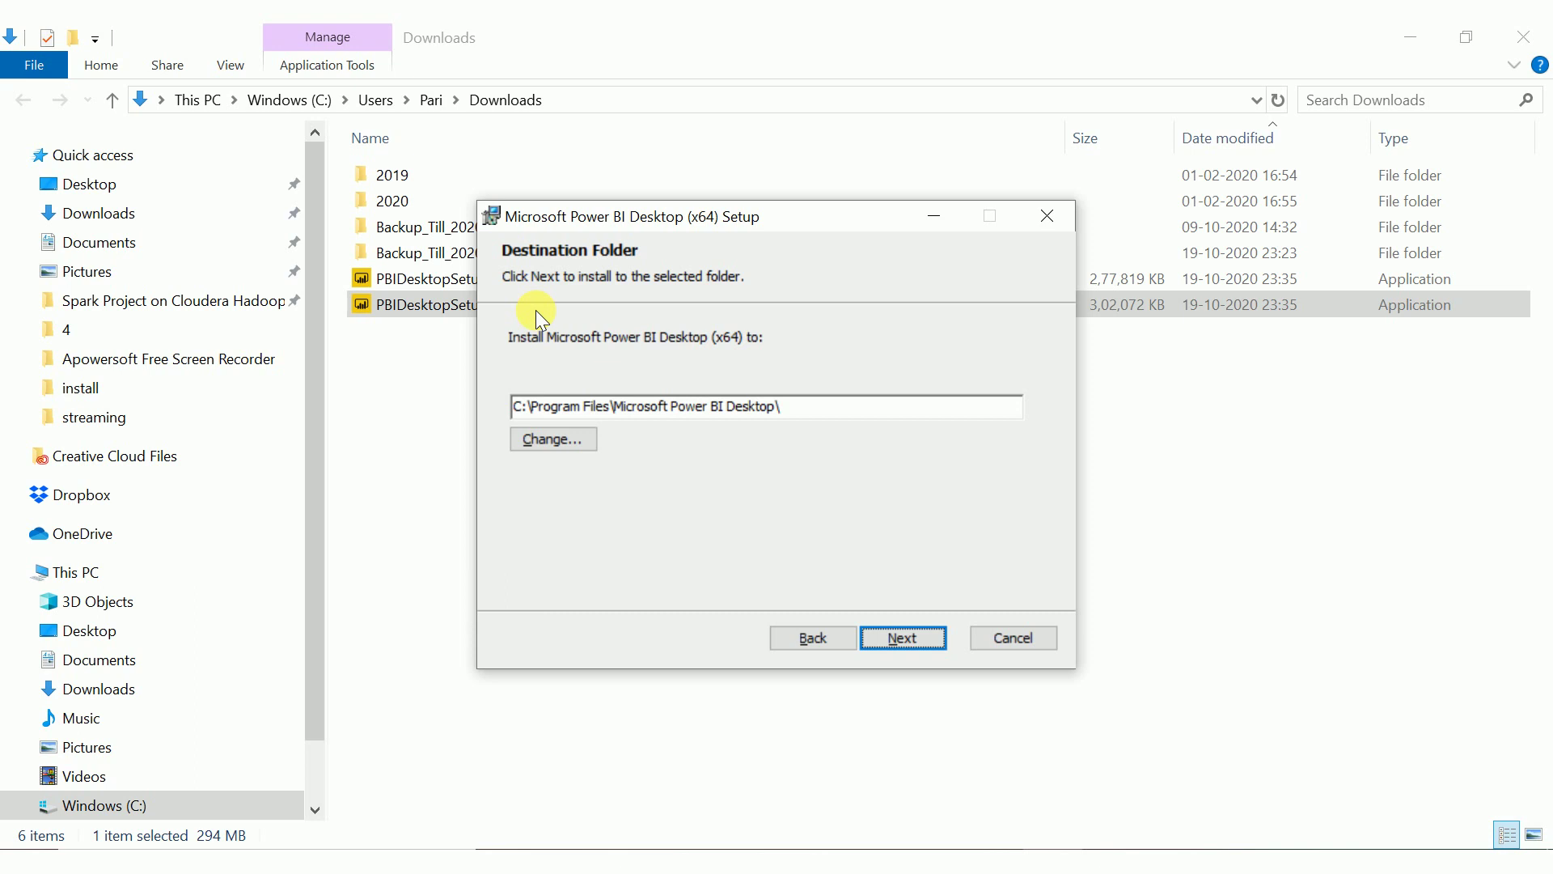
pyautogui.press('Return')
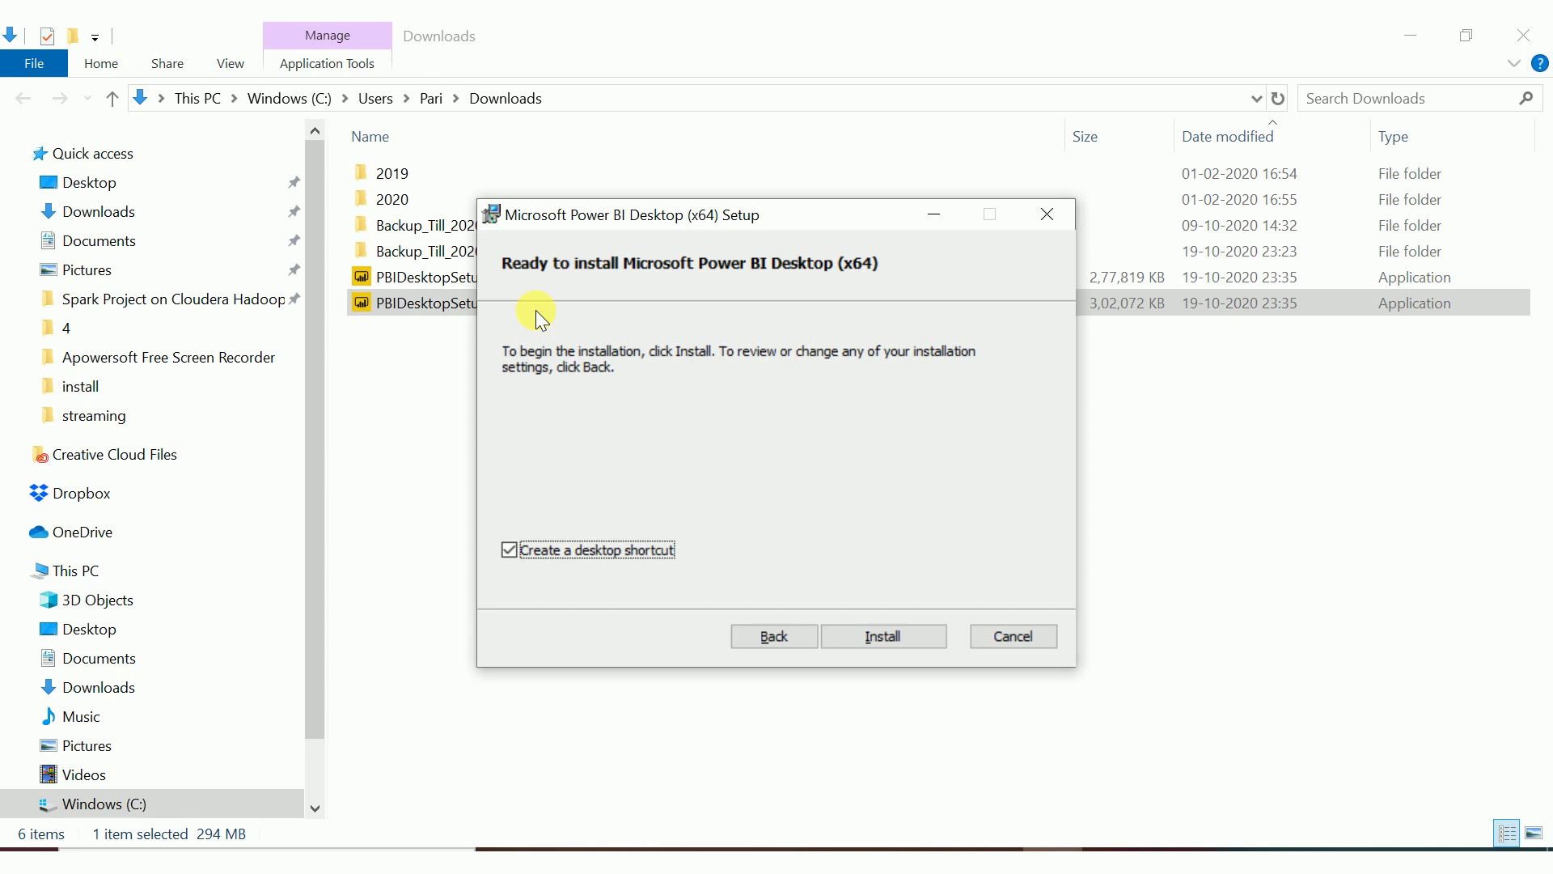
pyautogui.press('space')
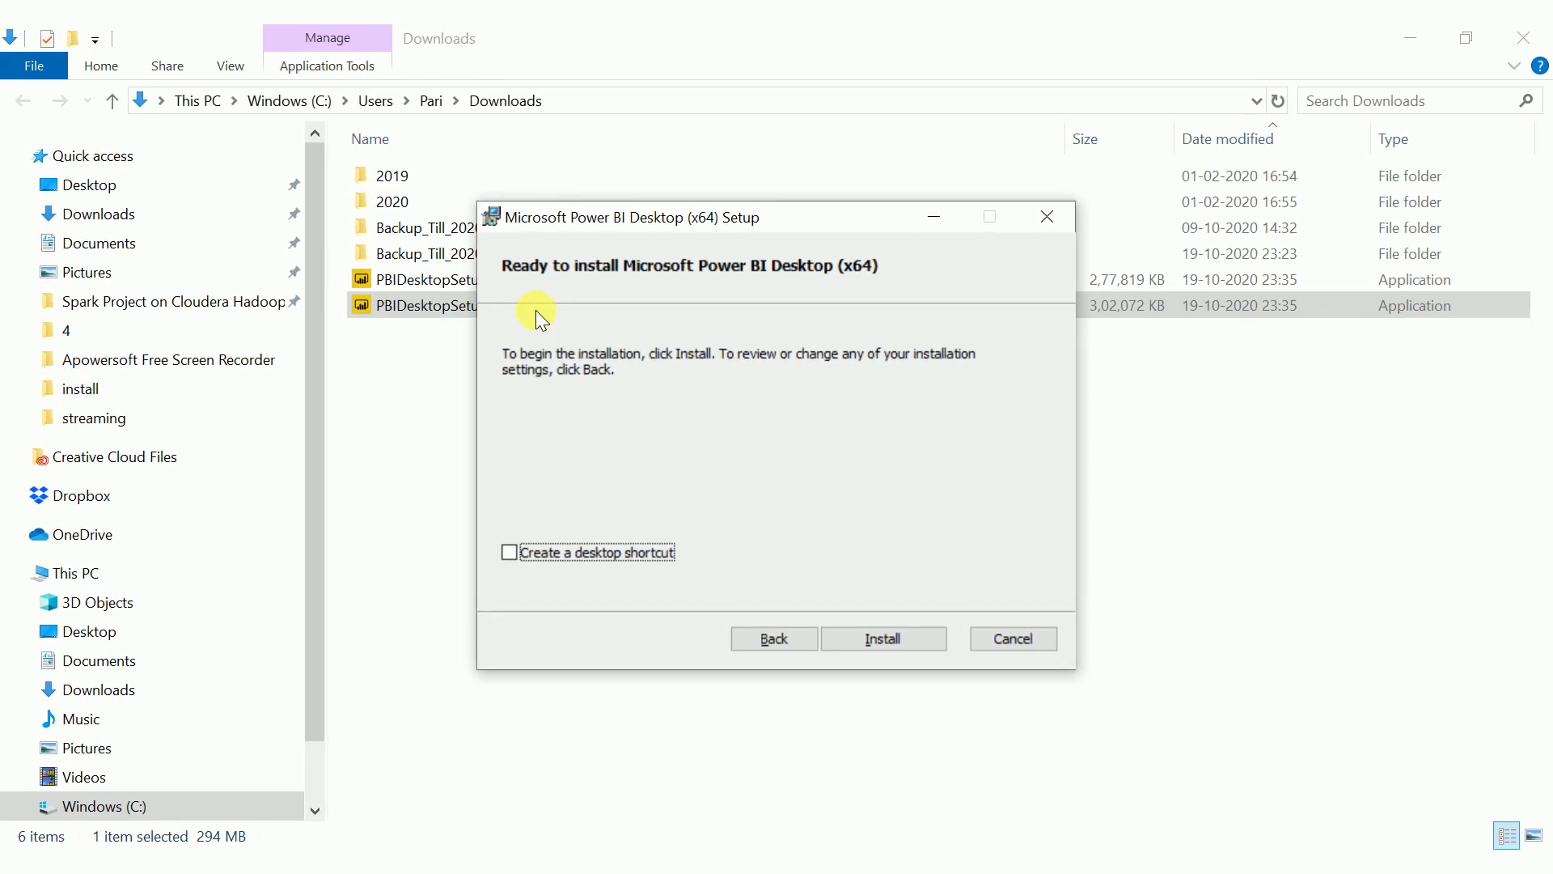
pyautogui.press('Return')
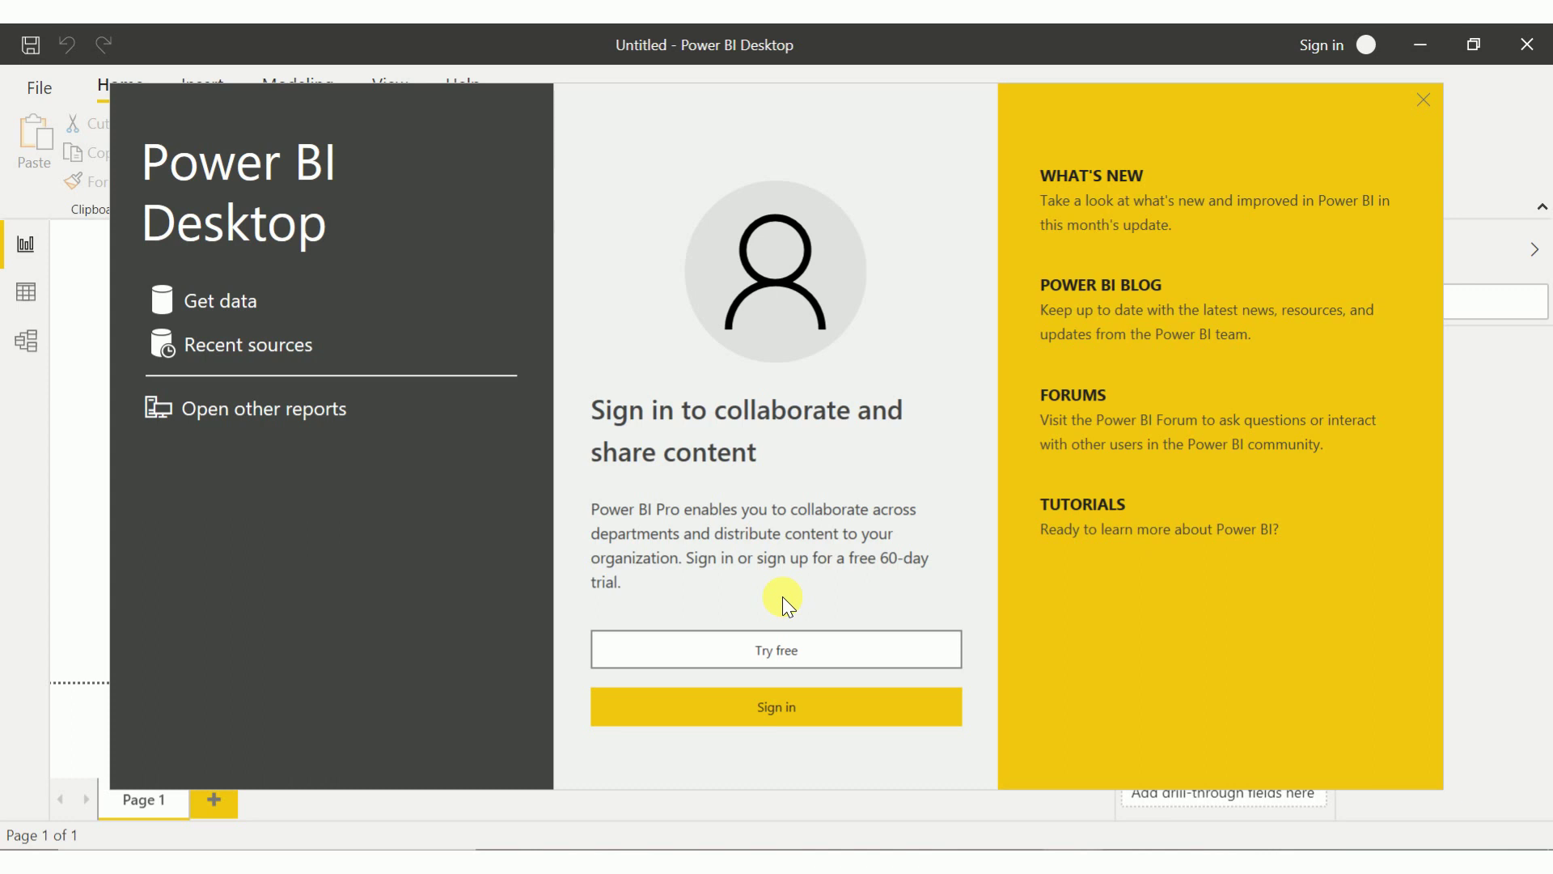
# Step: Bring up the Start menu to search for Power BI Desktop
pyautogui.press('super')
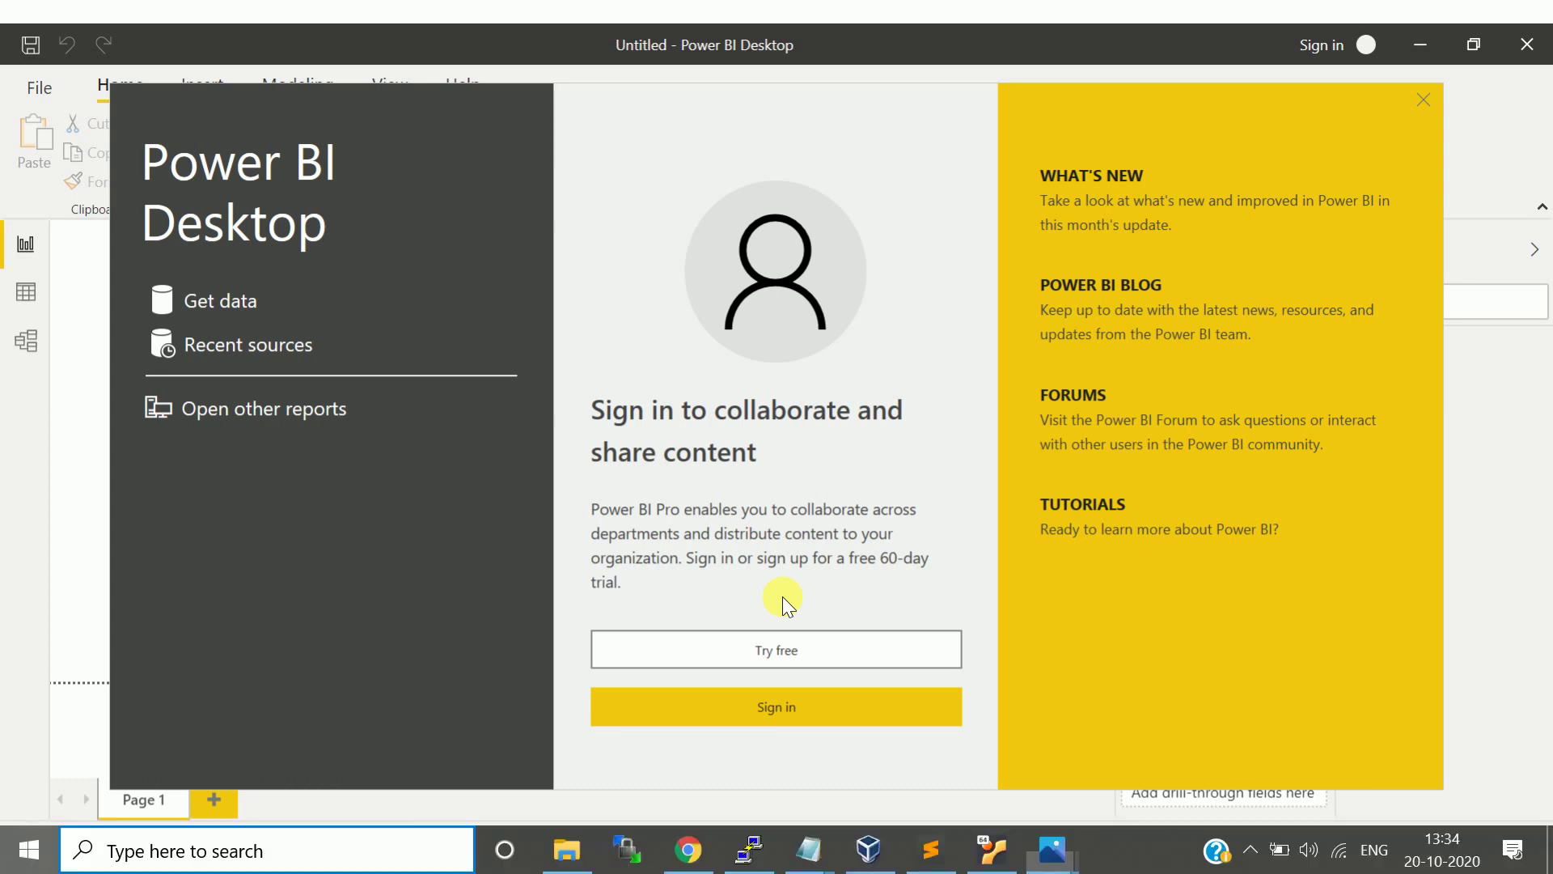
# Step: Search 'po', launch Power BI Desktop and close its welcome screen to a blank report
pyautogui.write('po')
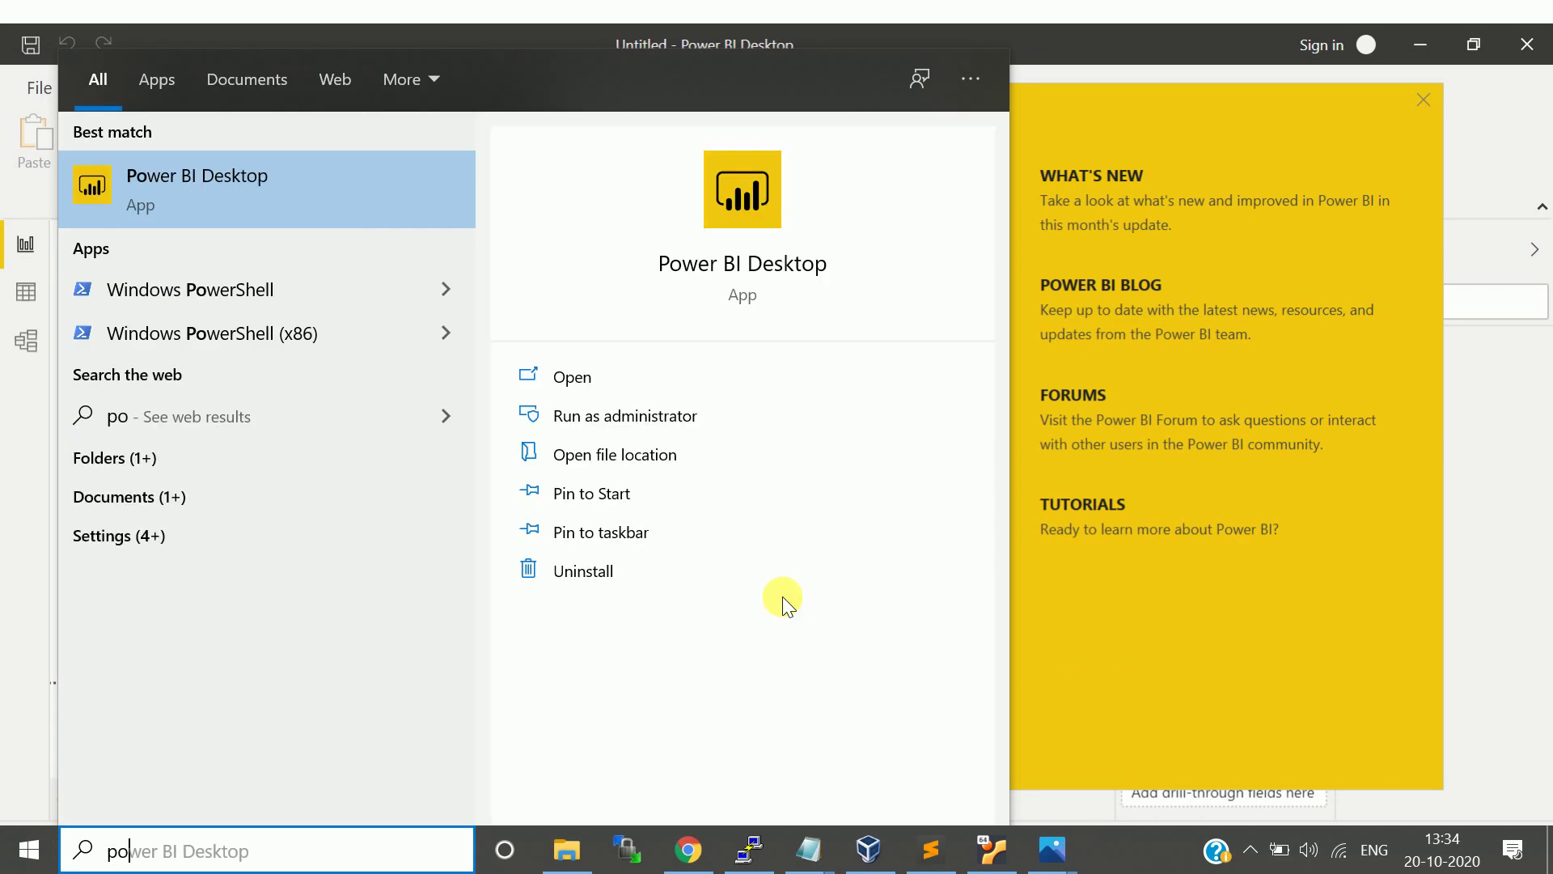
pyautogui.press('Return')
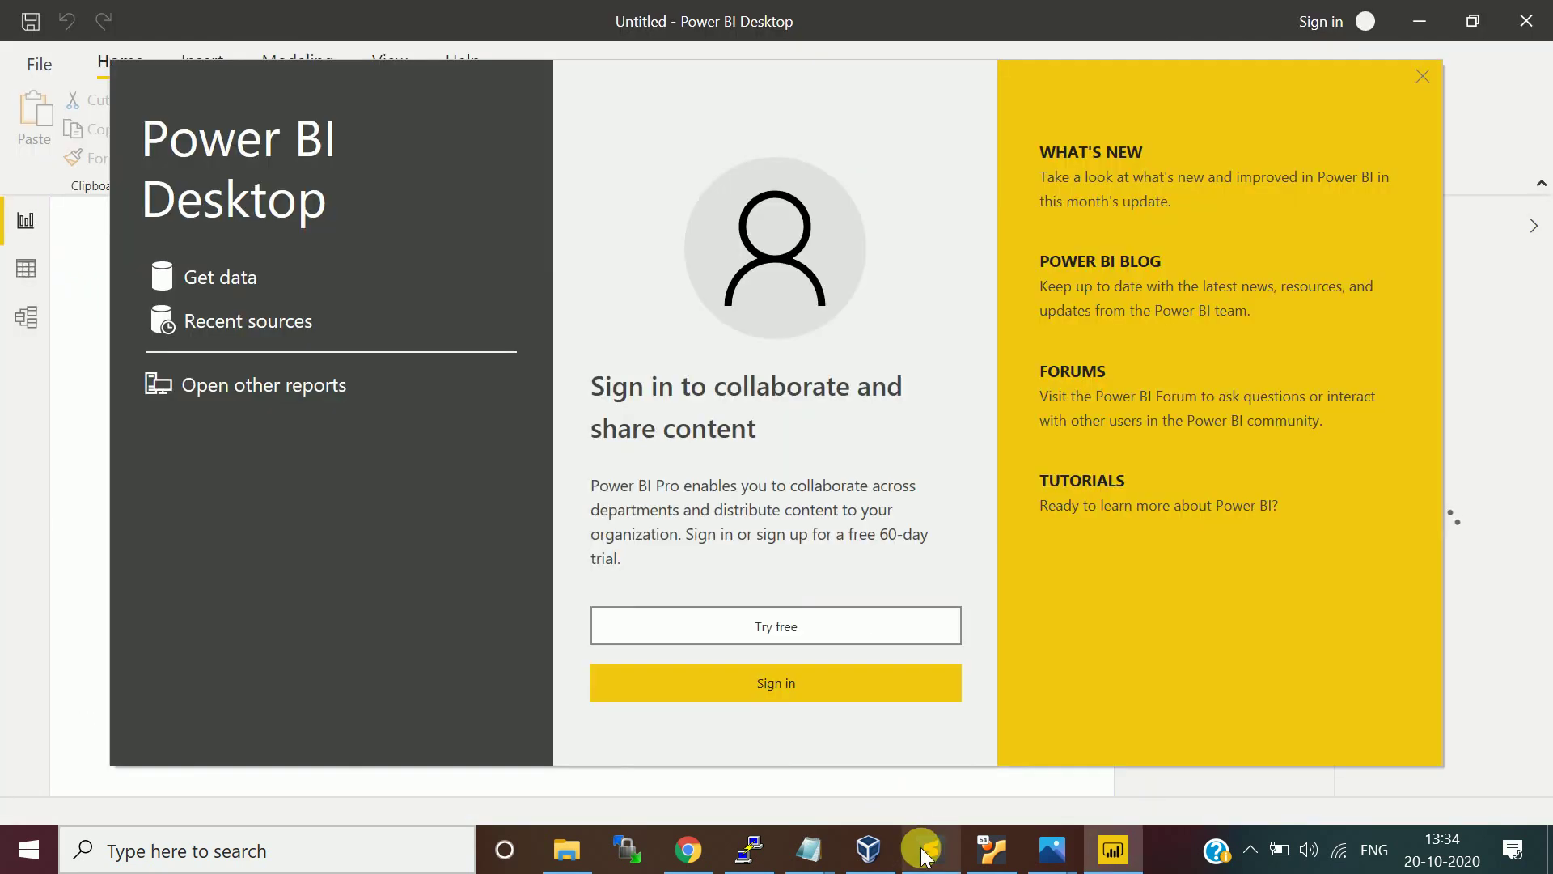
pyautogui.moveTo(922, 853)
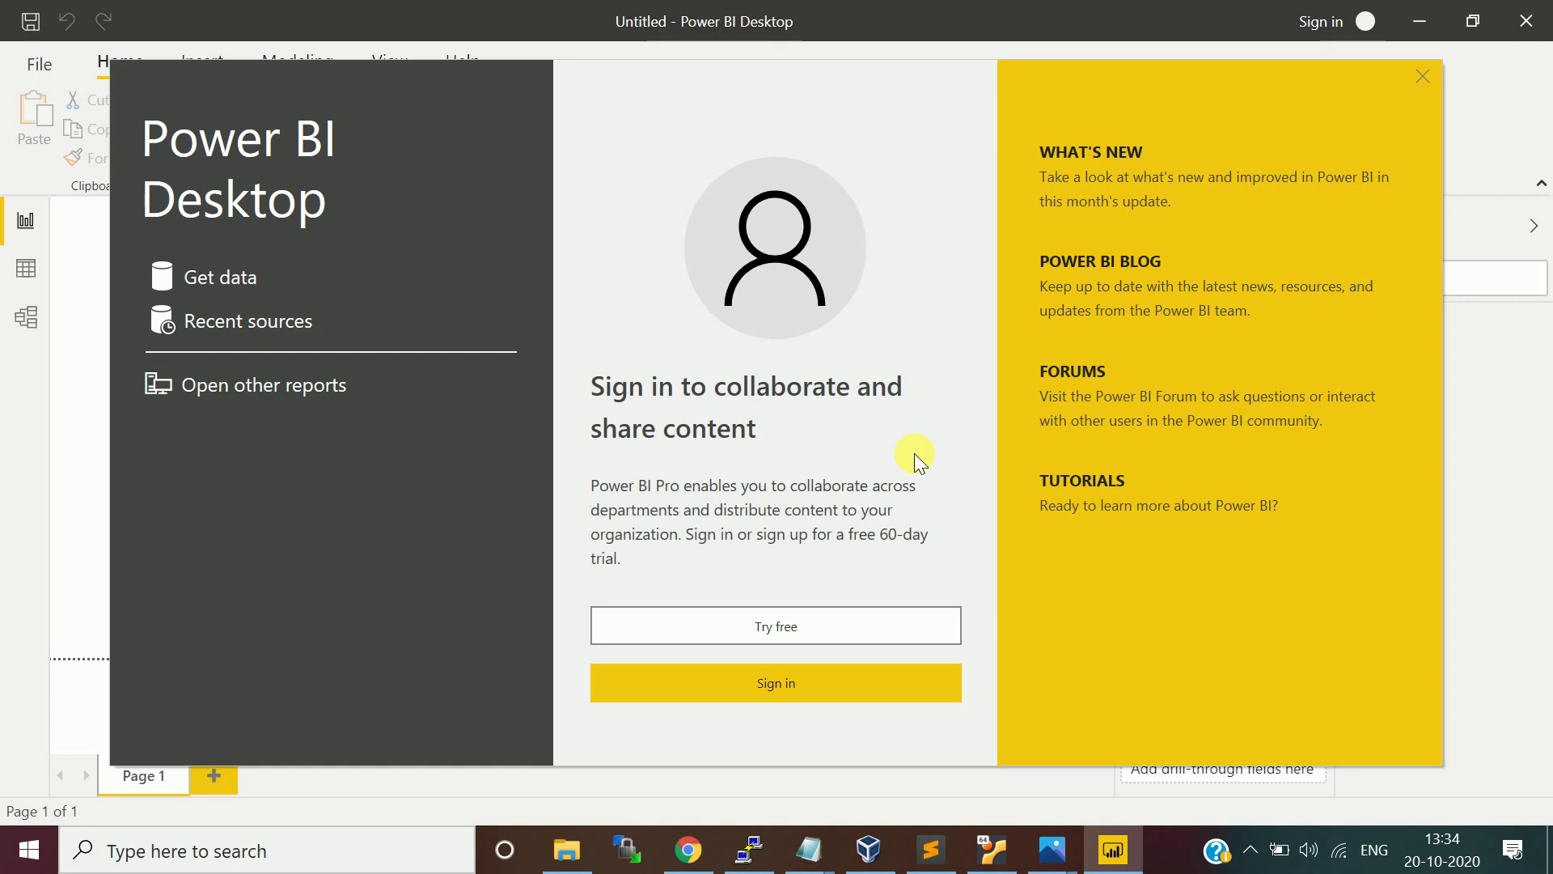
pyautogui.click(1424, 75)
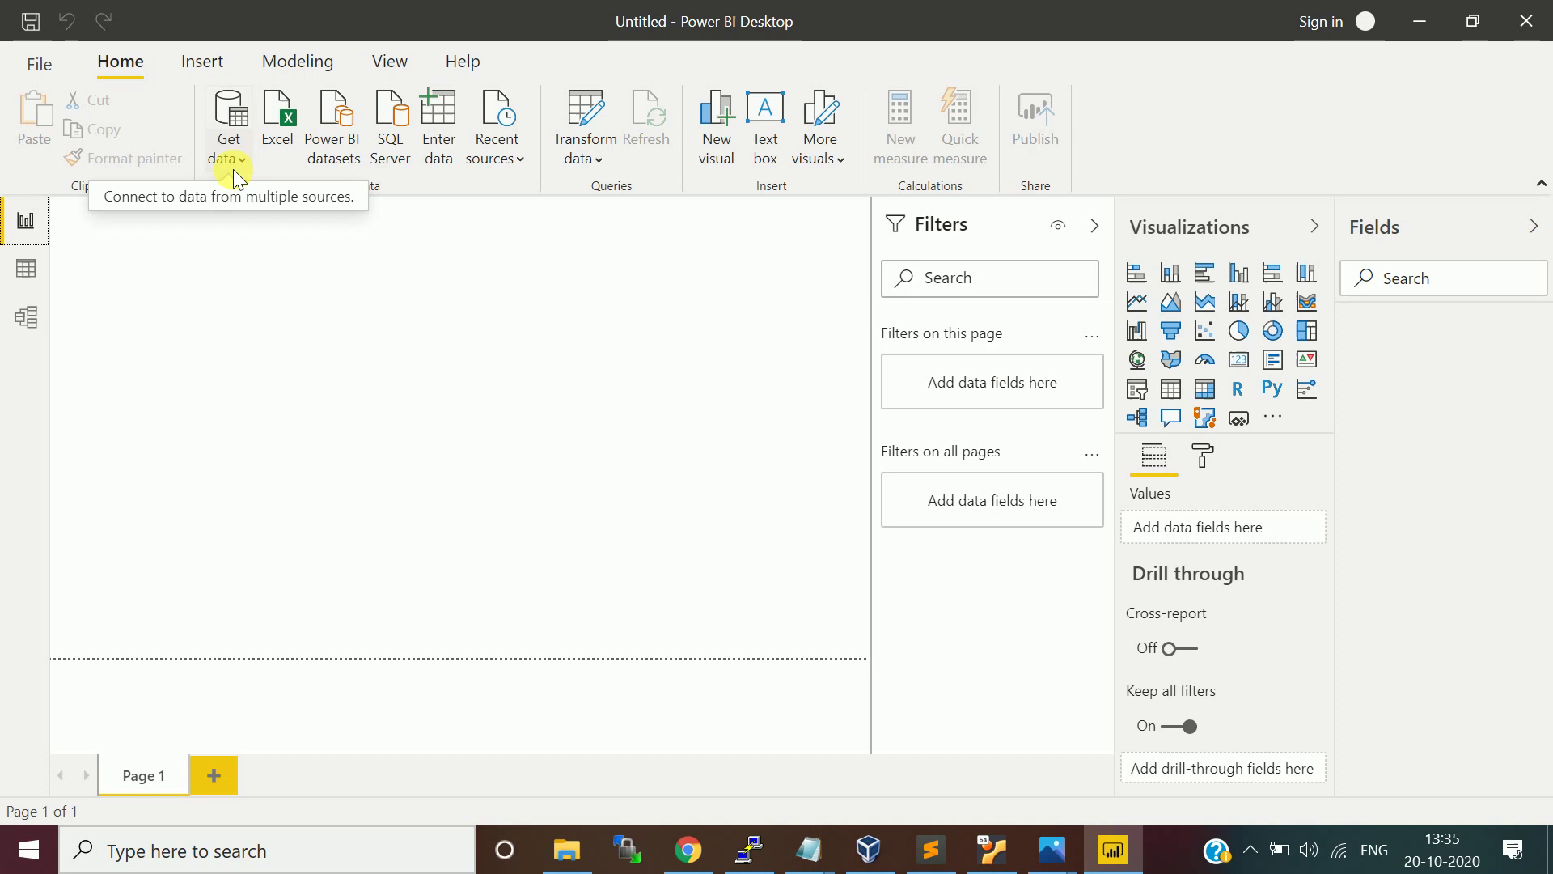
# Step: Review the Spark-to-Power BI notes in Sublime Text, then switch to the DataMaking YouTube page
pyautogui.click(930, 849)
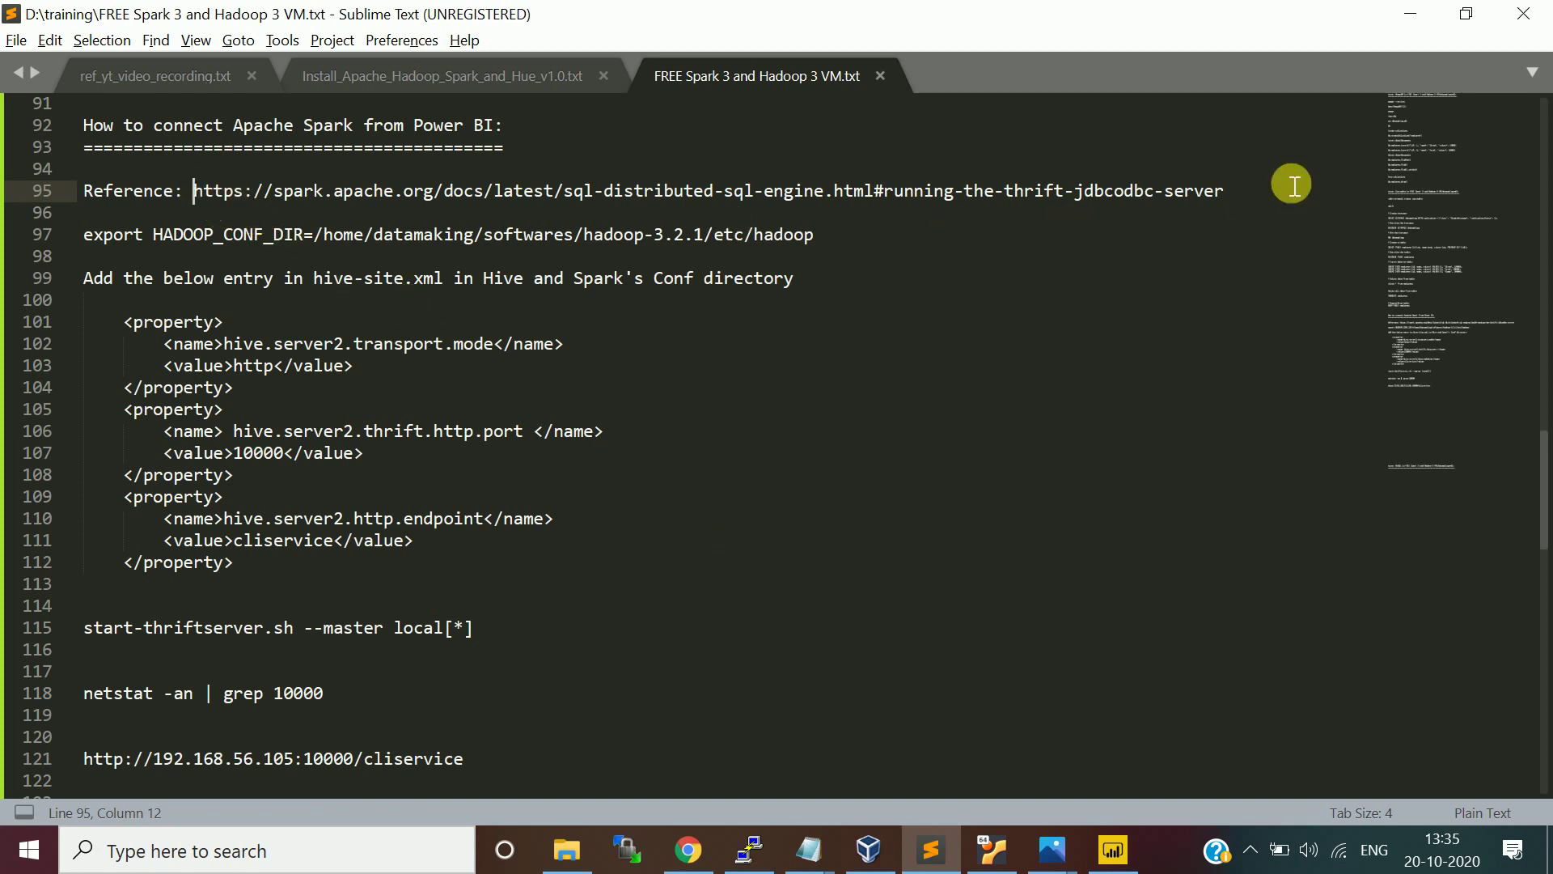
pyautogui.hotkey('alt', 'Tab')
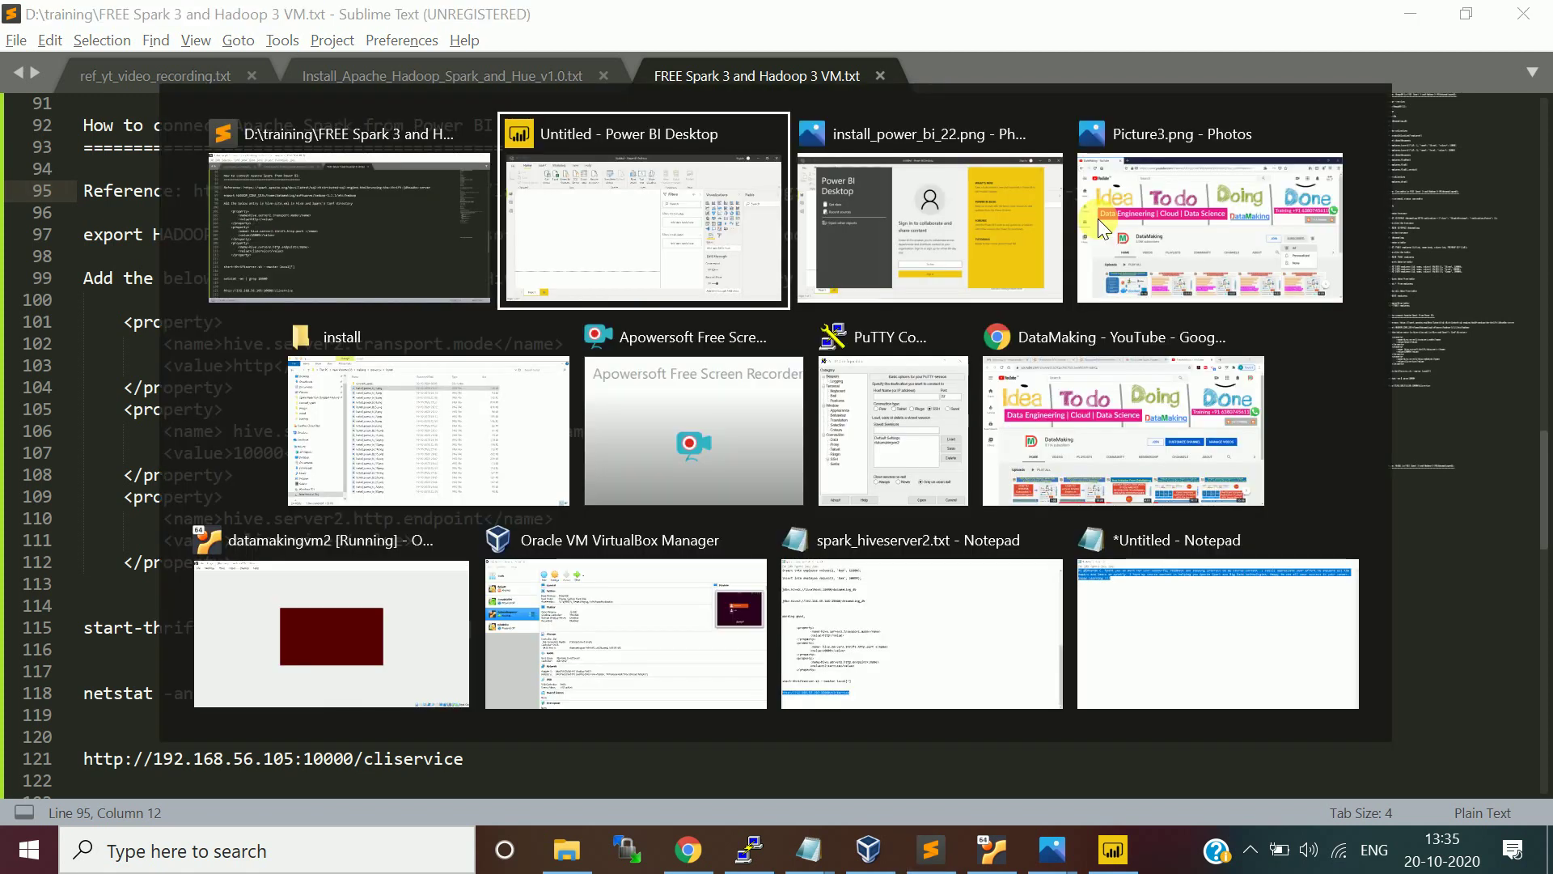
pyautogui.hotkey('alt', 'Tab')
pyautogui.hotkey('alt', 'Tab')
pyautogui.hotkey('alt', 'Tab')
pyautogui.hotkey('alt', 'Tab')
pyautogui.hotkey('alt', 'Tab')
pyautogui.hotkey('alt', 'Tab')
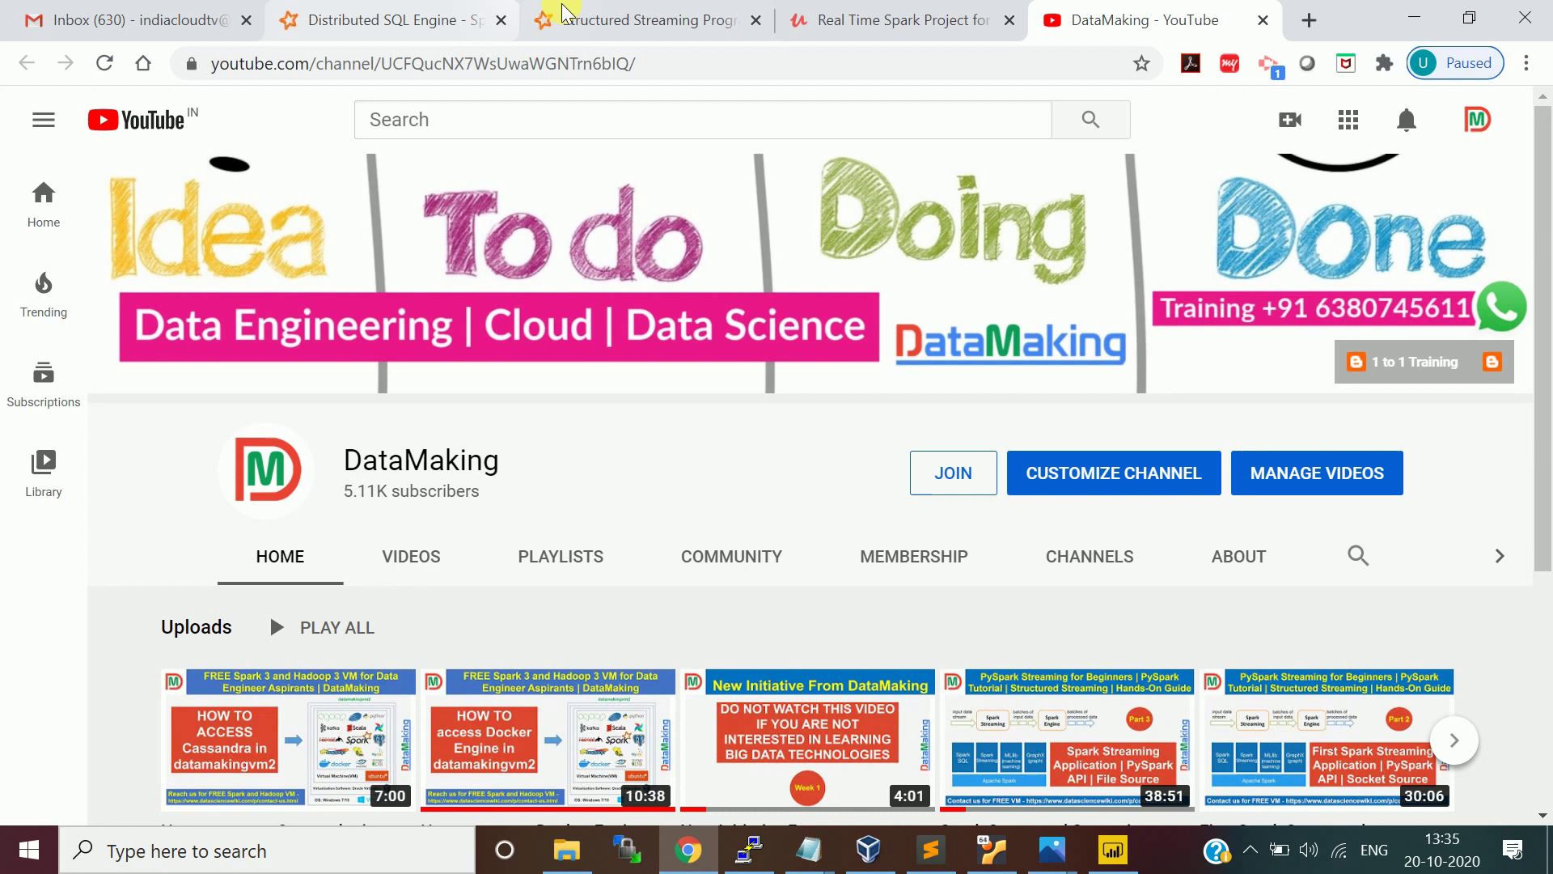
# Step: View the Spark Thrift JDBC/ODBC server docs, then return to the Sublime Text notes
pyautogui.click(458, 20)
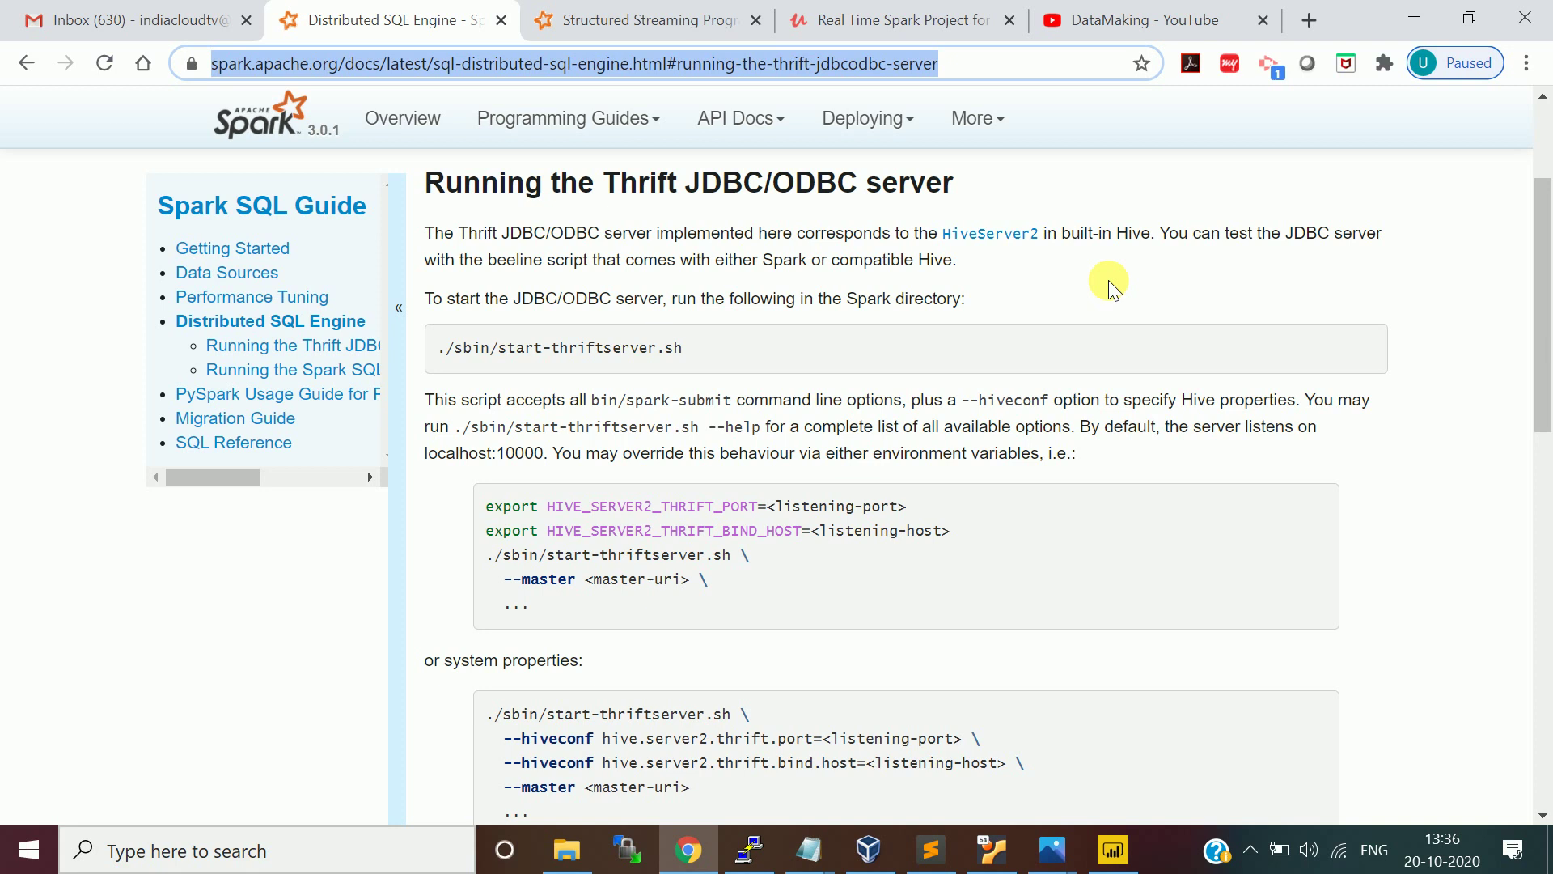
pyautogui.hotkey('alt', 'Tab')
pyautogui.hotkey('alt', 'Tab')
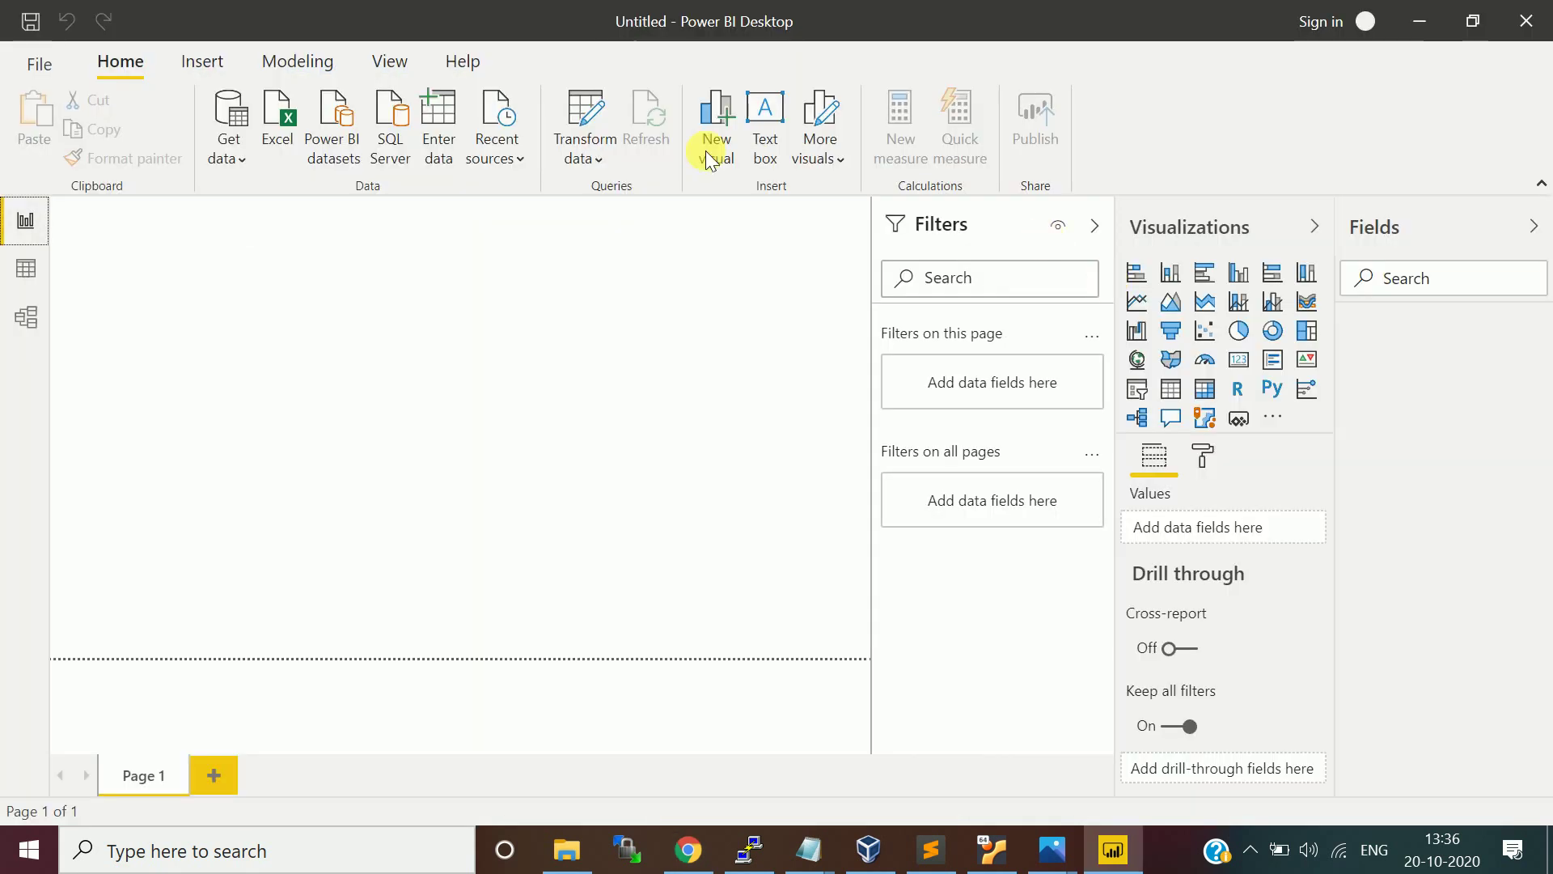
pyautogui.hotkey('alt', 'Tab')
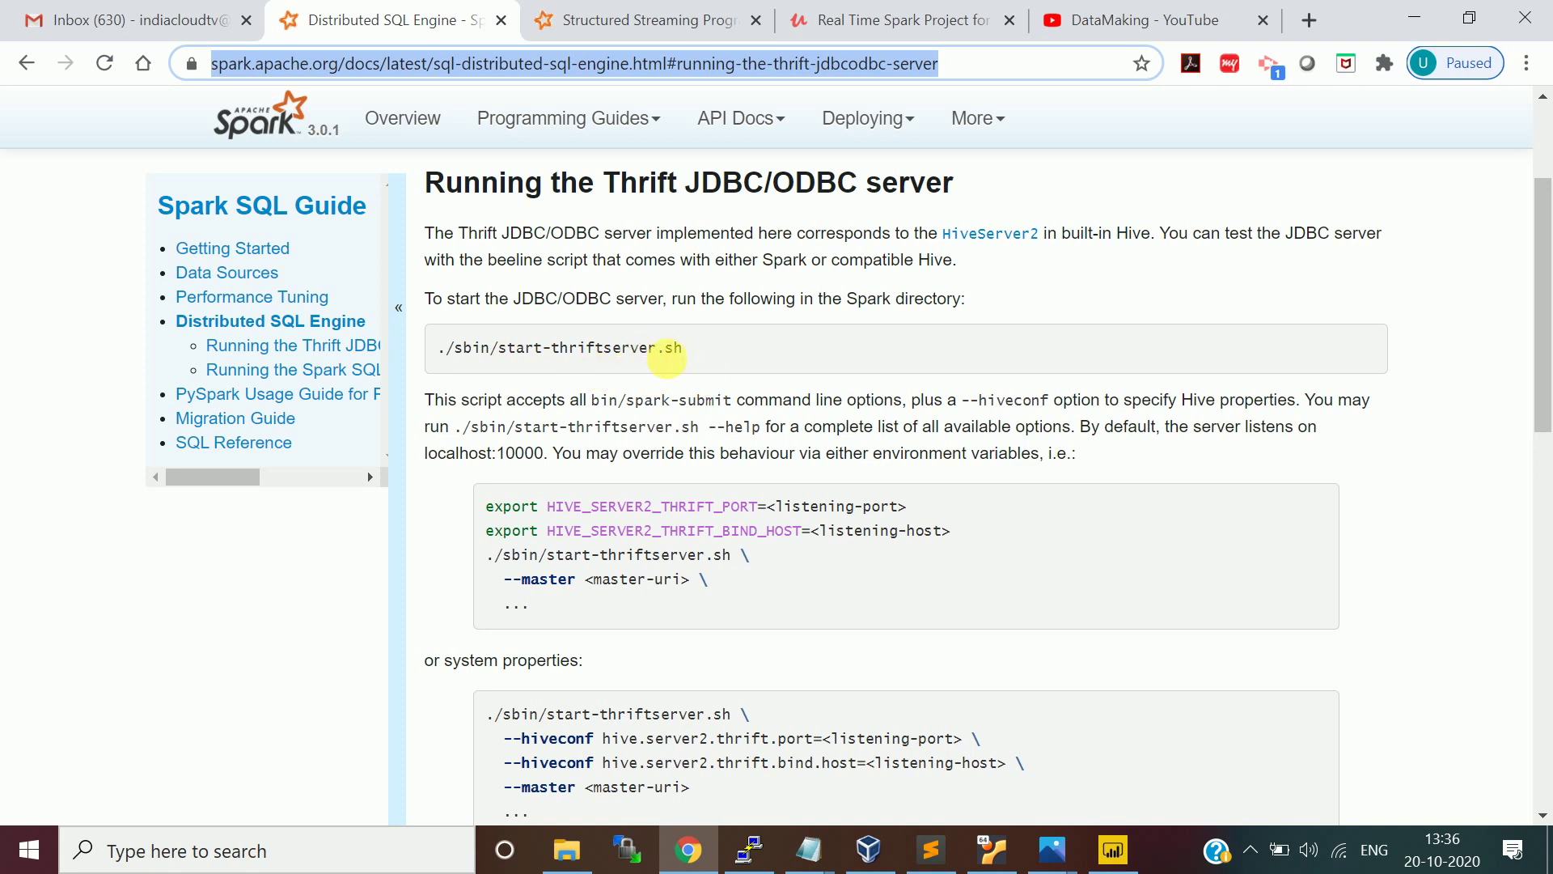
pyautogui.hotkey('alt', 'Tab')
pyautogui.press('Tab')
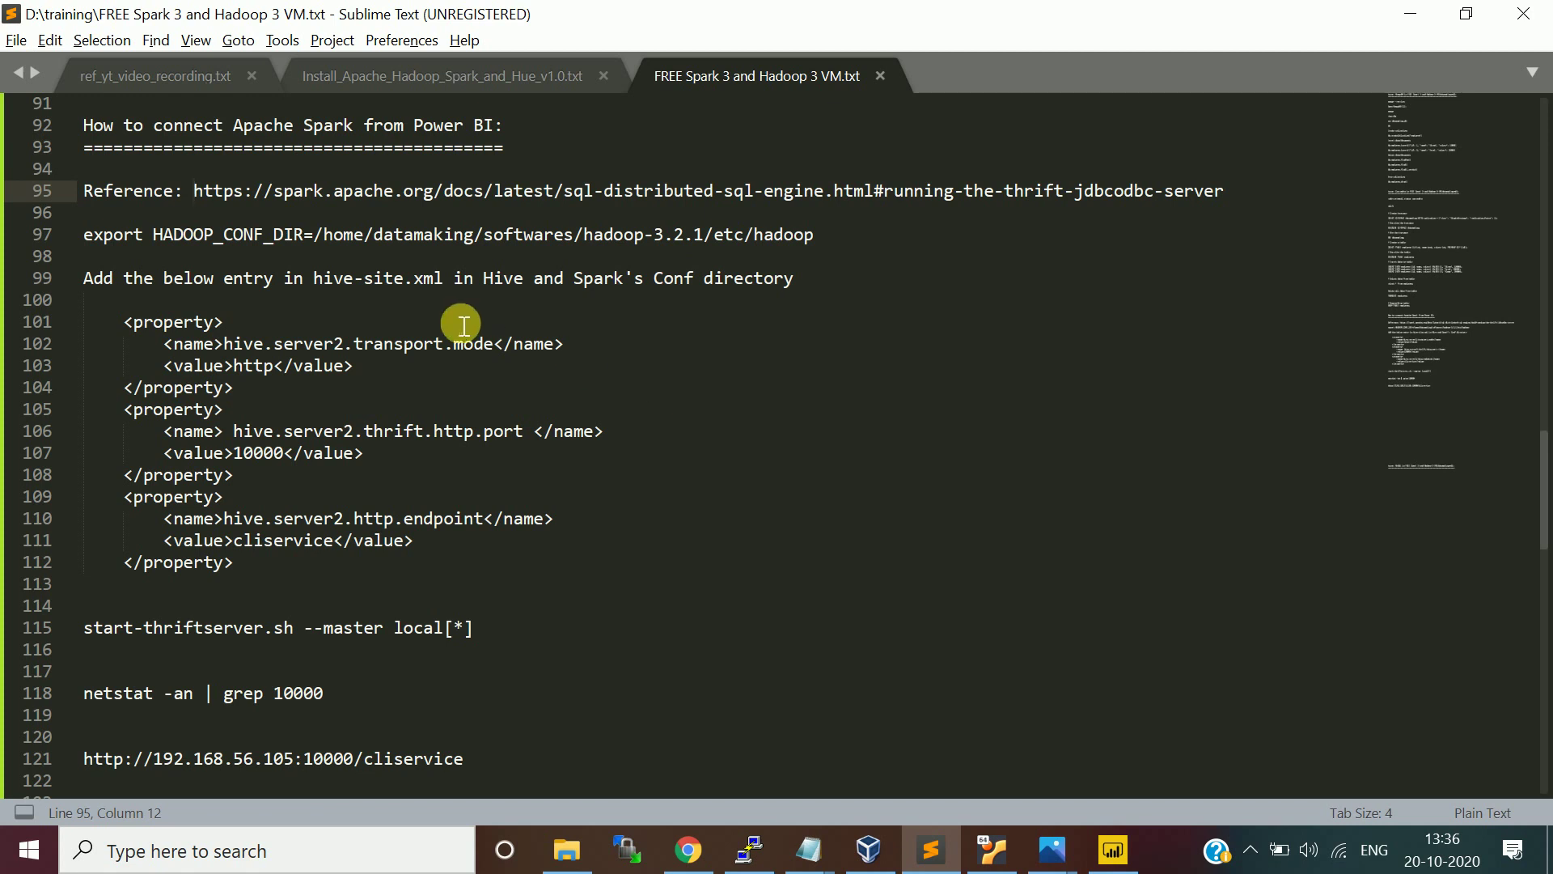
# Step: Highlight hive-site.xml on line 99 of the notes, then switch to another window
pyautogui.moveTo(314, 279); pyautogui.dragTo(447, 287)
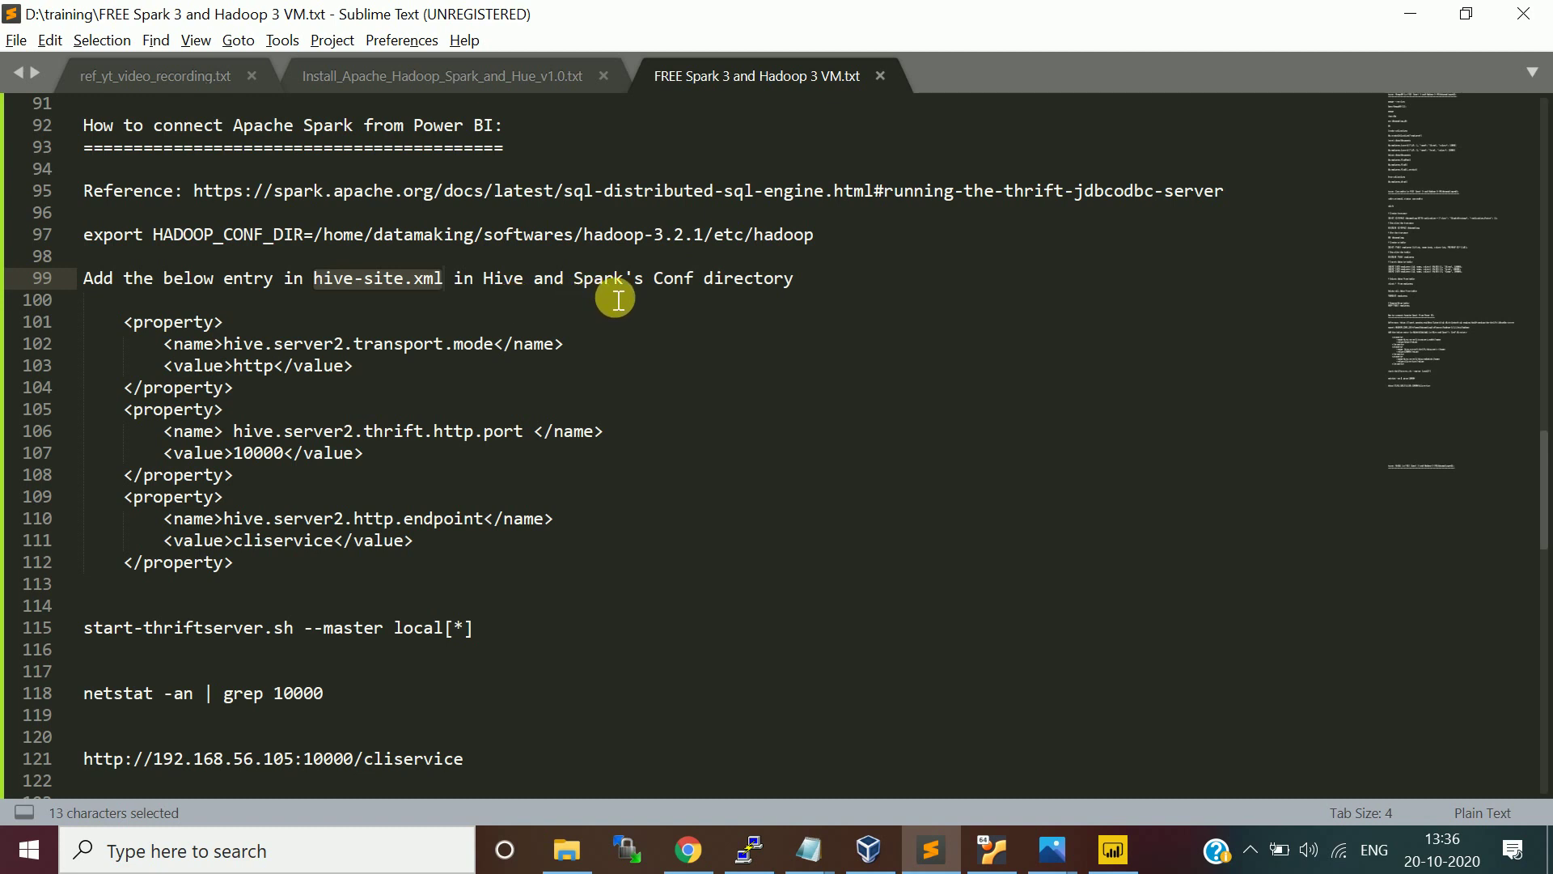
pyautogui.hotkey('alt', 'Tab')
pyautogui.hotkey('alt', 'Tab')
pyautogui.hotkey('alt', 'Tab')
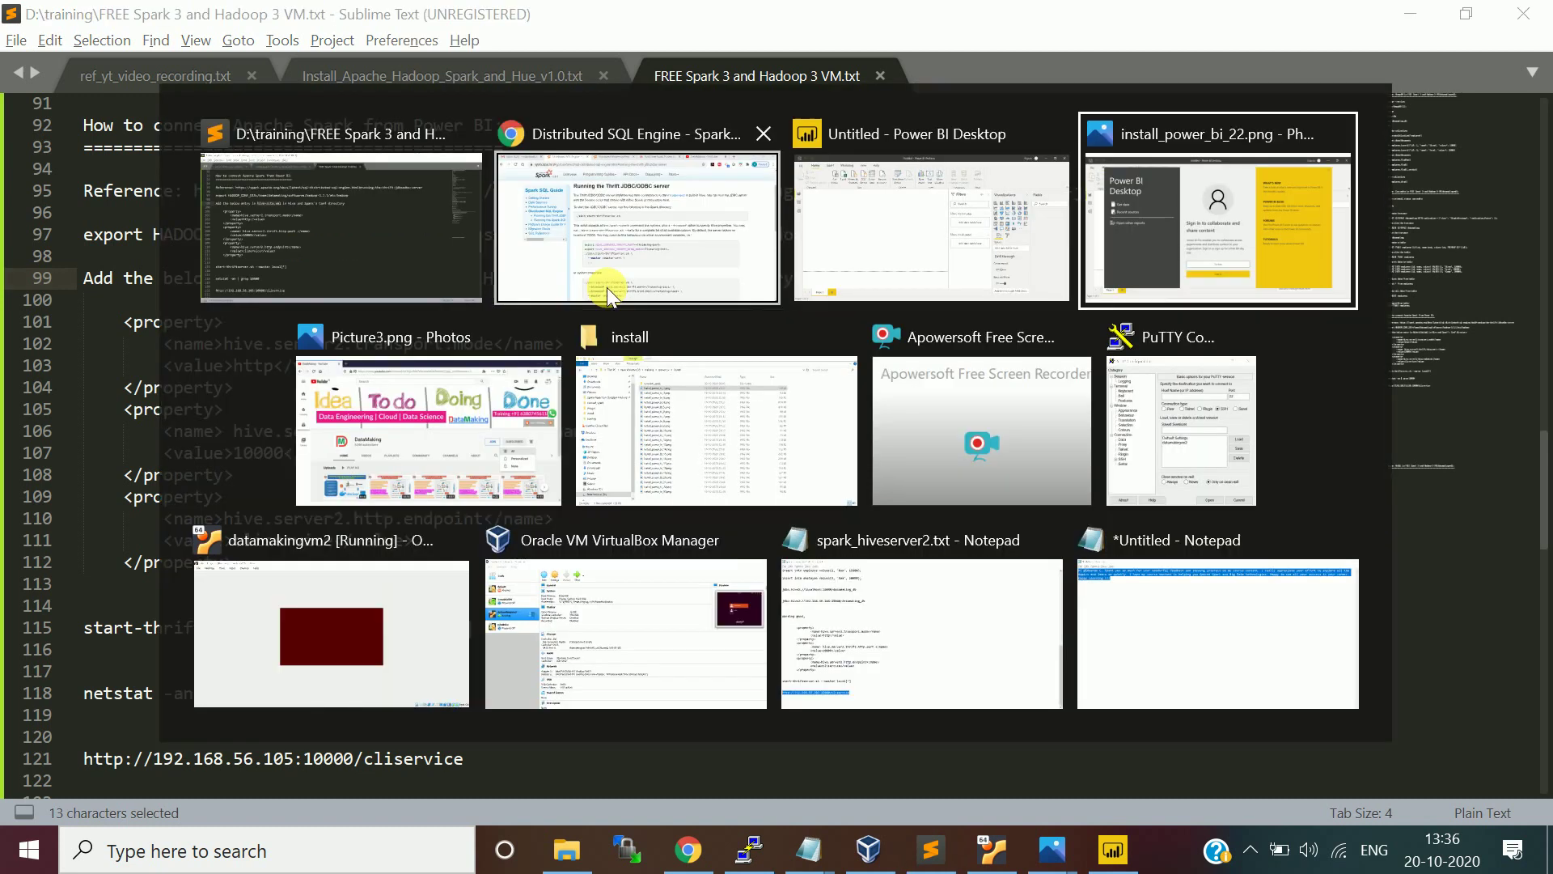
pyautogui.hotkey('alt', 'Tab')
pyautogui.hotkey('alt', 'Tab')
pyautogui.hotkey('alt', 'Tab')
pyautogui.hotkey('alt', 'Tab')
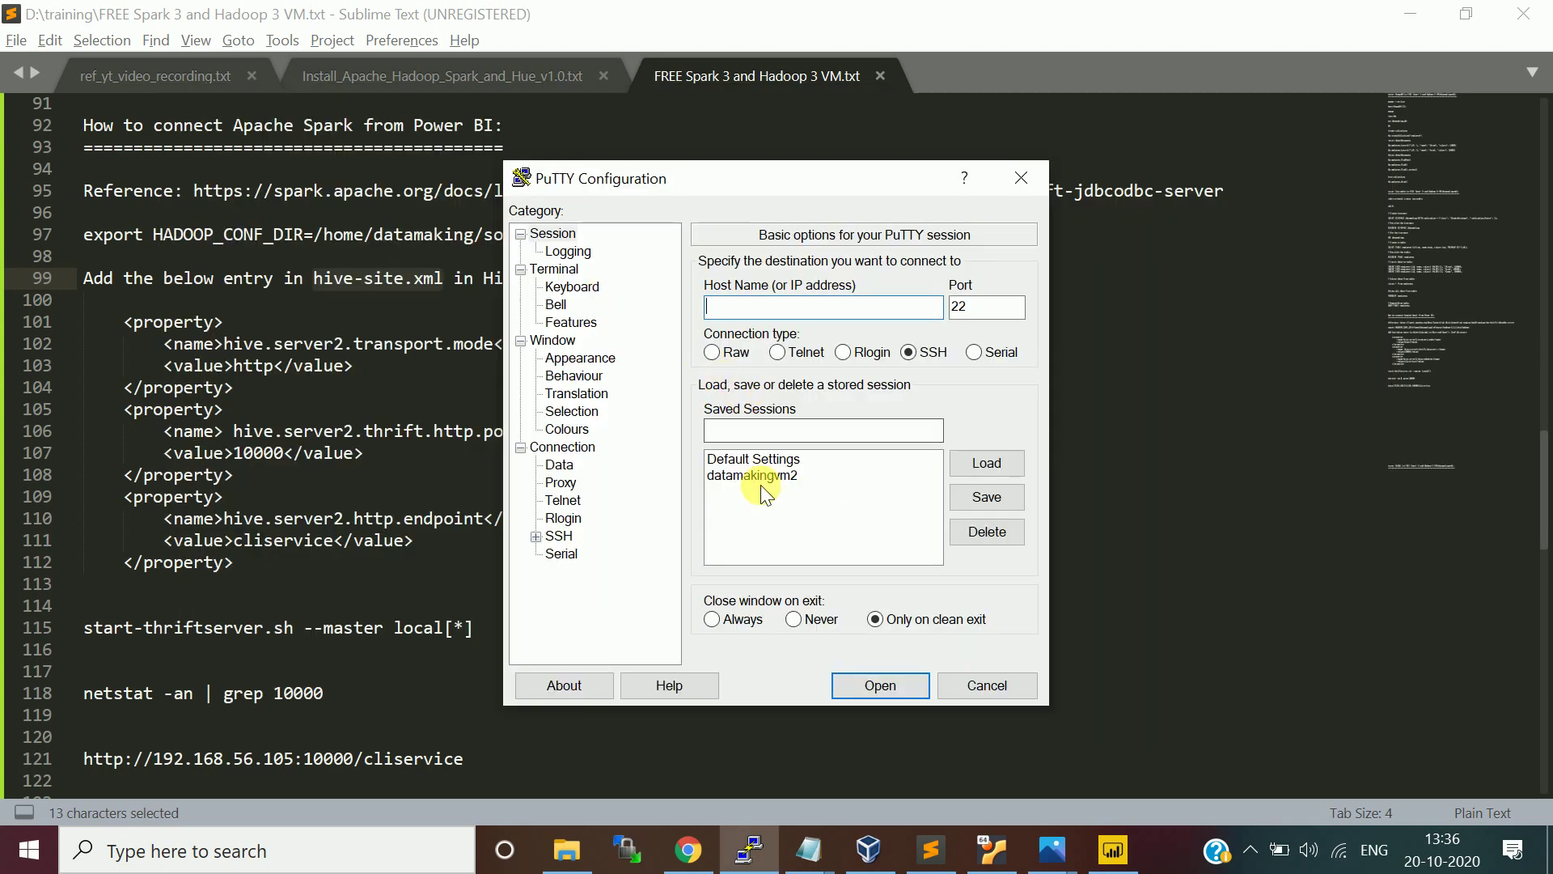
# Step: Log into the datamakingvm2 server using the saved PuTTY session in a maximized terminal
pyautogui.click(760, 478)
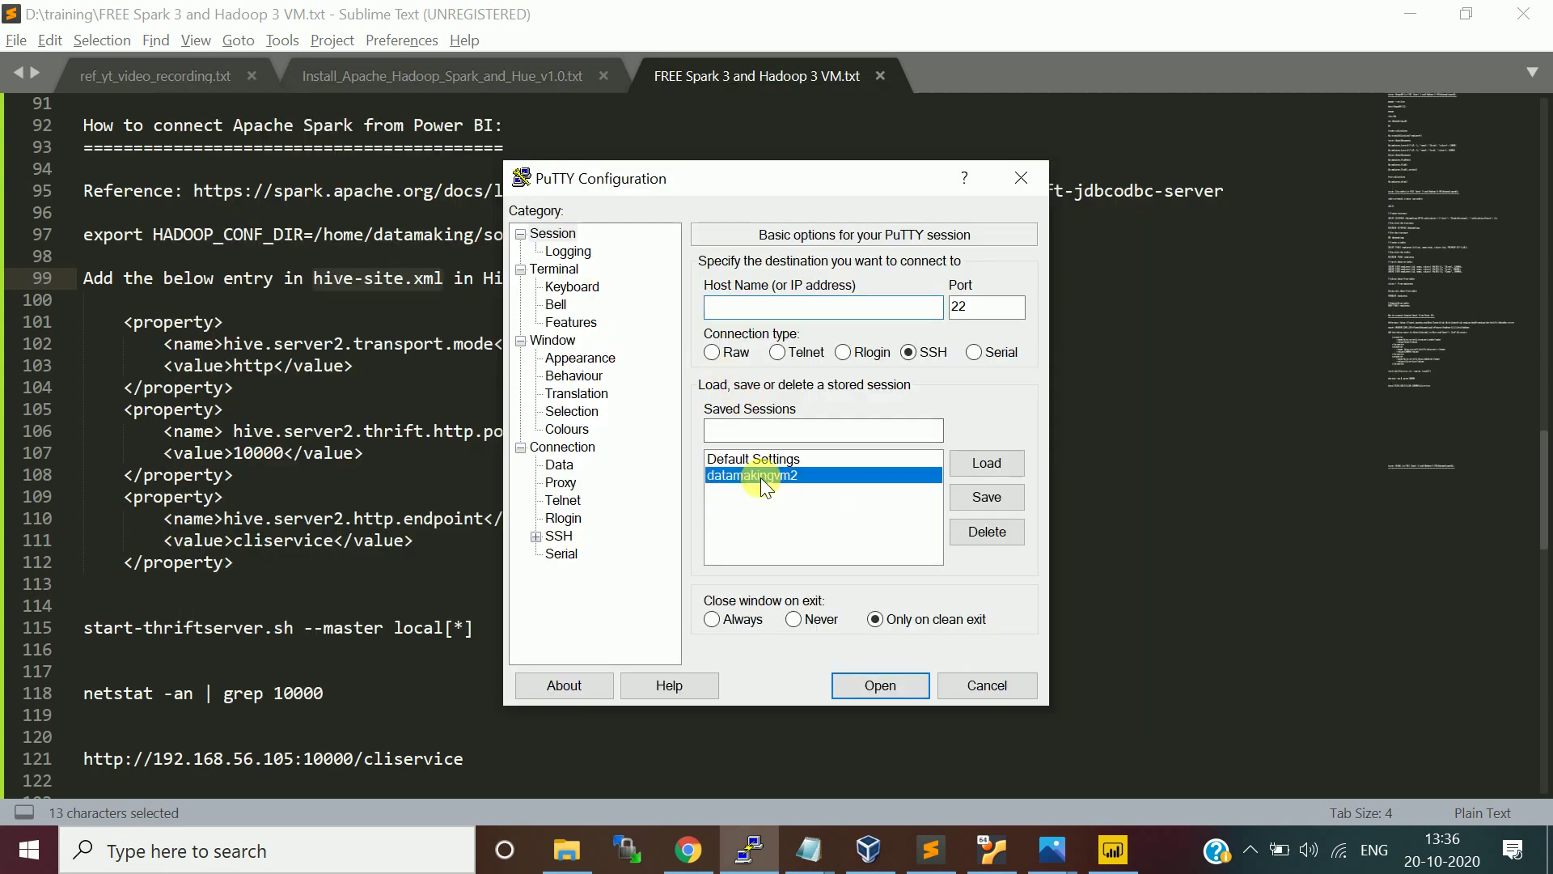
pyautogui.click(984, 461)
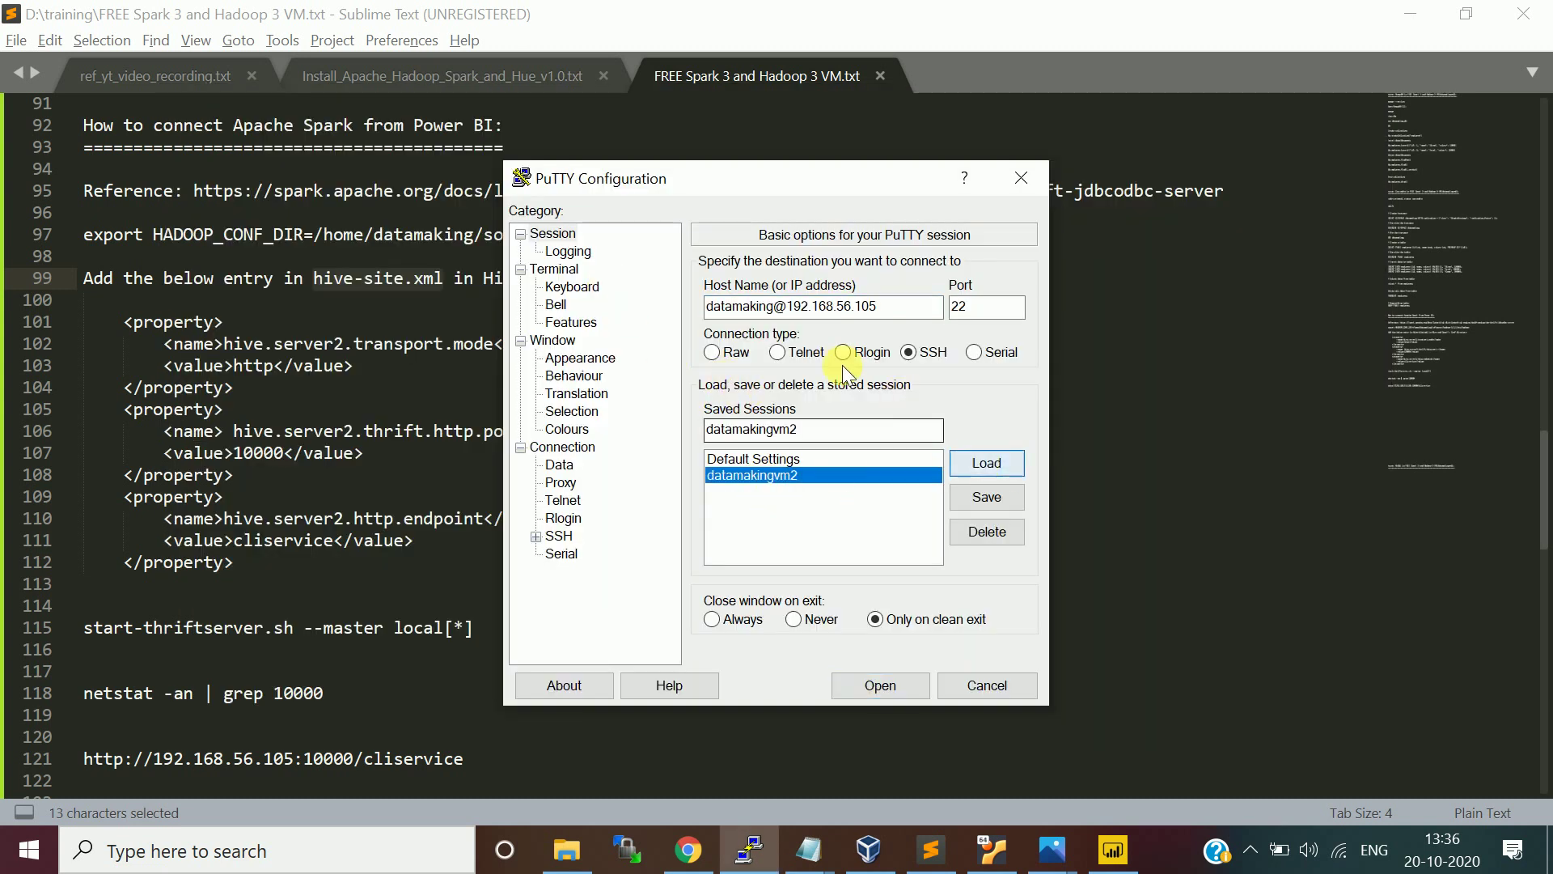
pyautogui.click(881, 684)
pyautogui.click(793, 73)
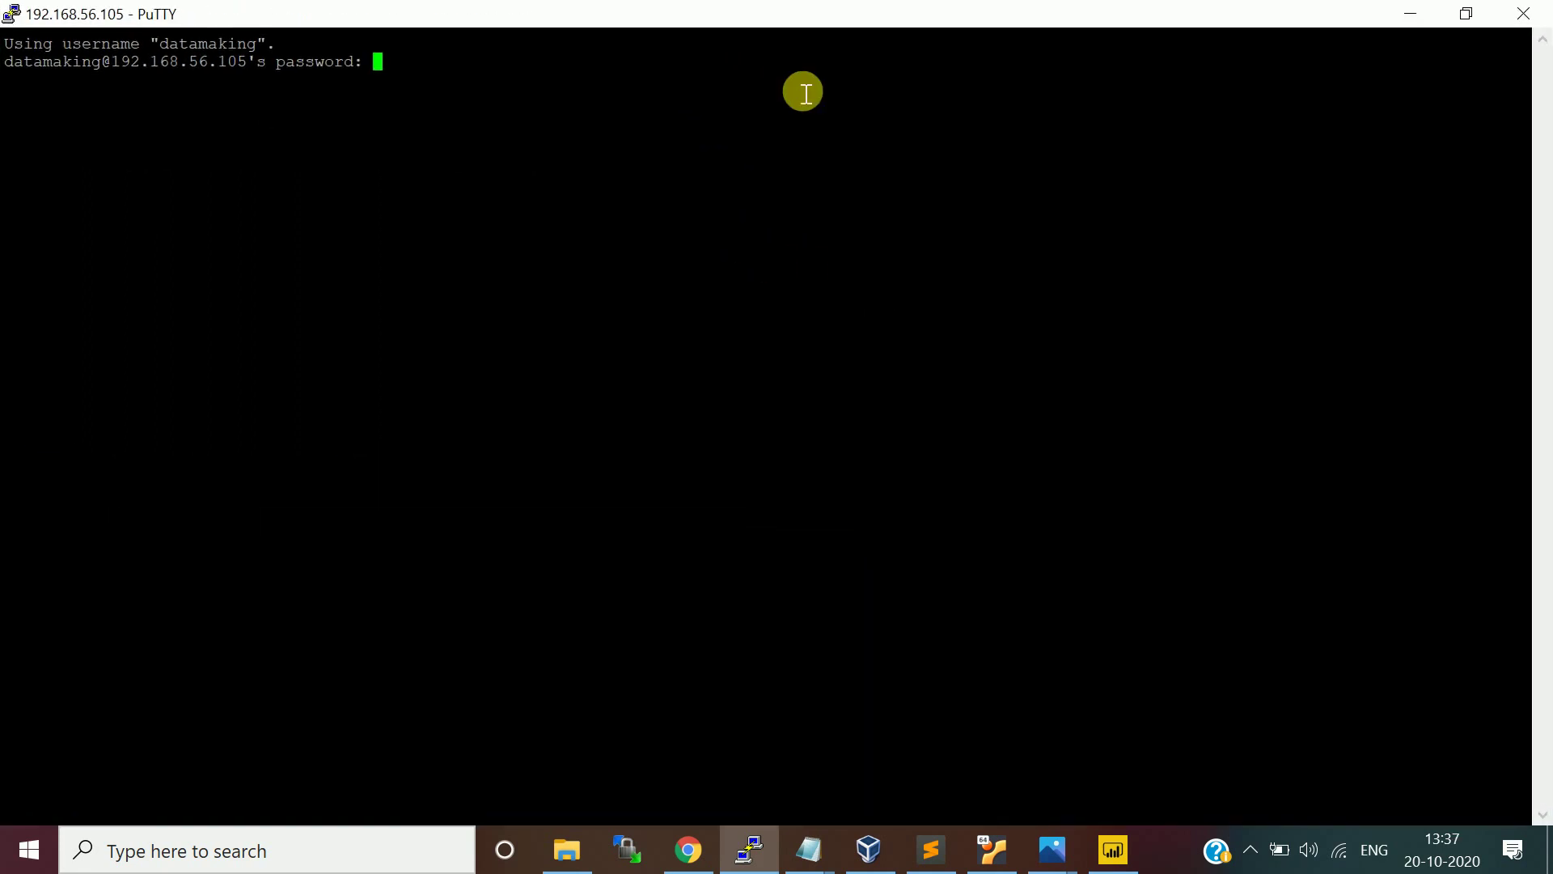
pyautogui.press('Return')
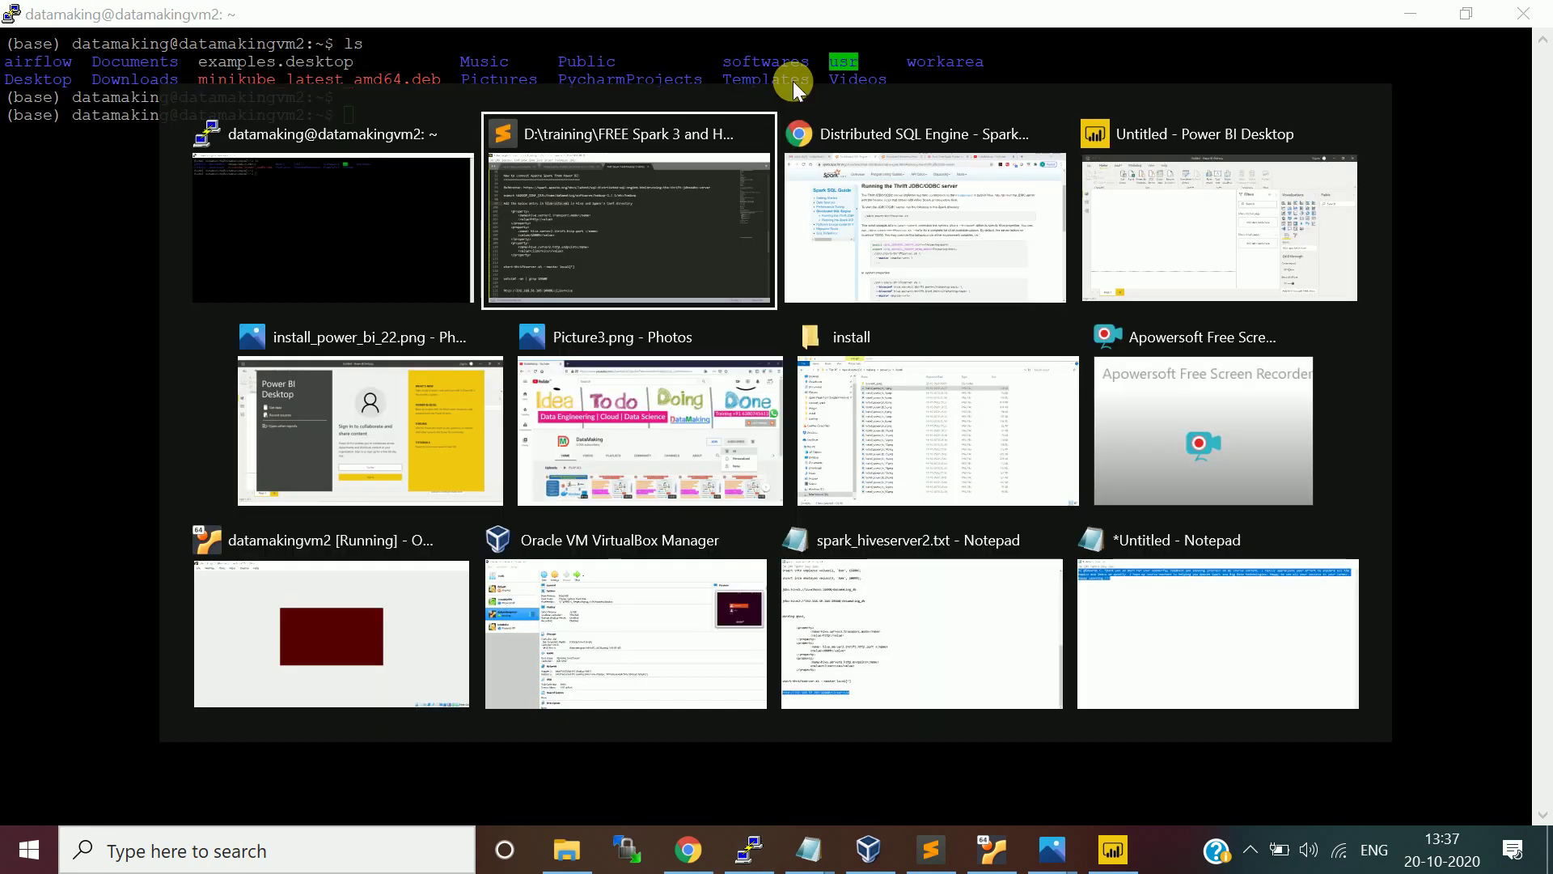
pyautogui.hotkey('alt', 'Tab')
# Step: Change into softwares/spark-3.0.1-bin-hadoop3.2 and list its contents
pyautogui.write('cd ')
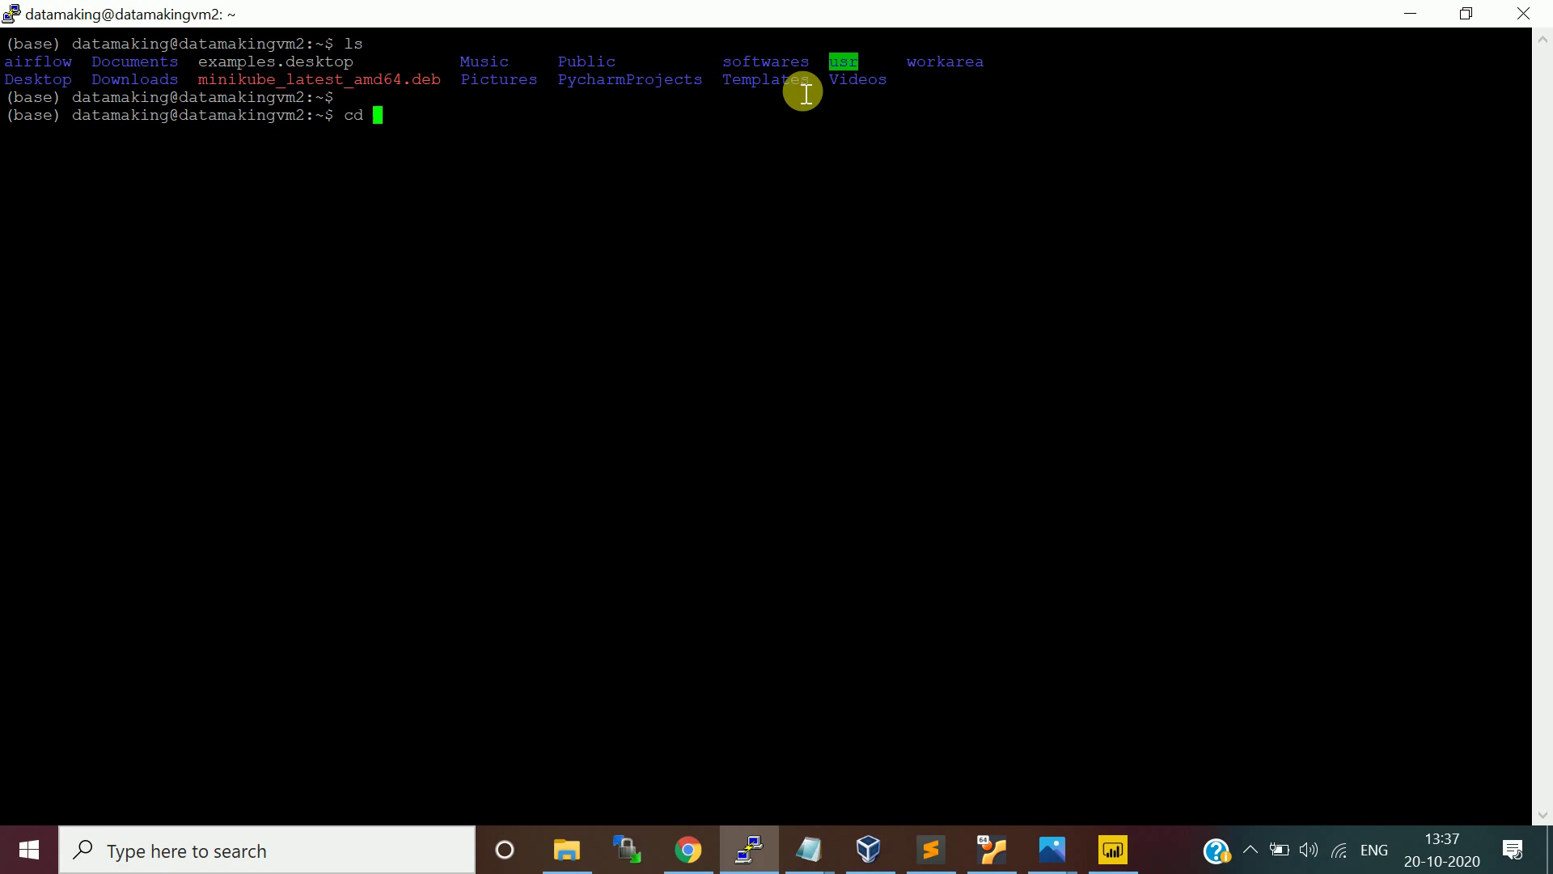
pyautogui.write('s')
pyautogui.press('Tab')
pyautogui.write('sp')
pyautogui.press('Tab')
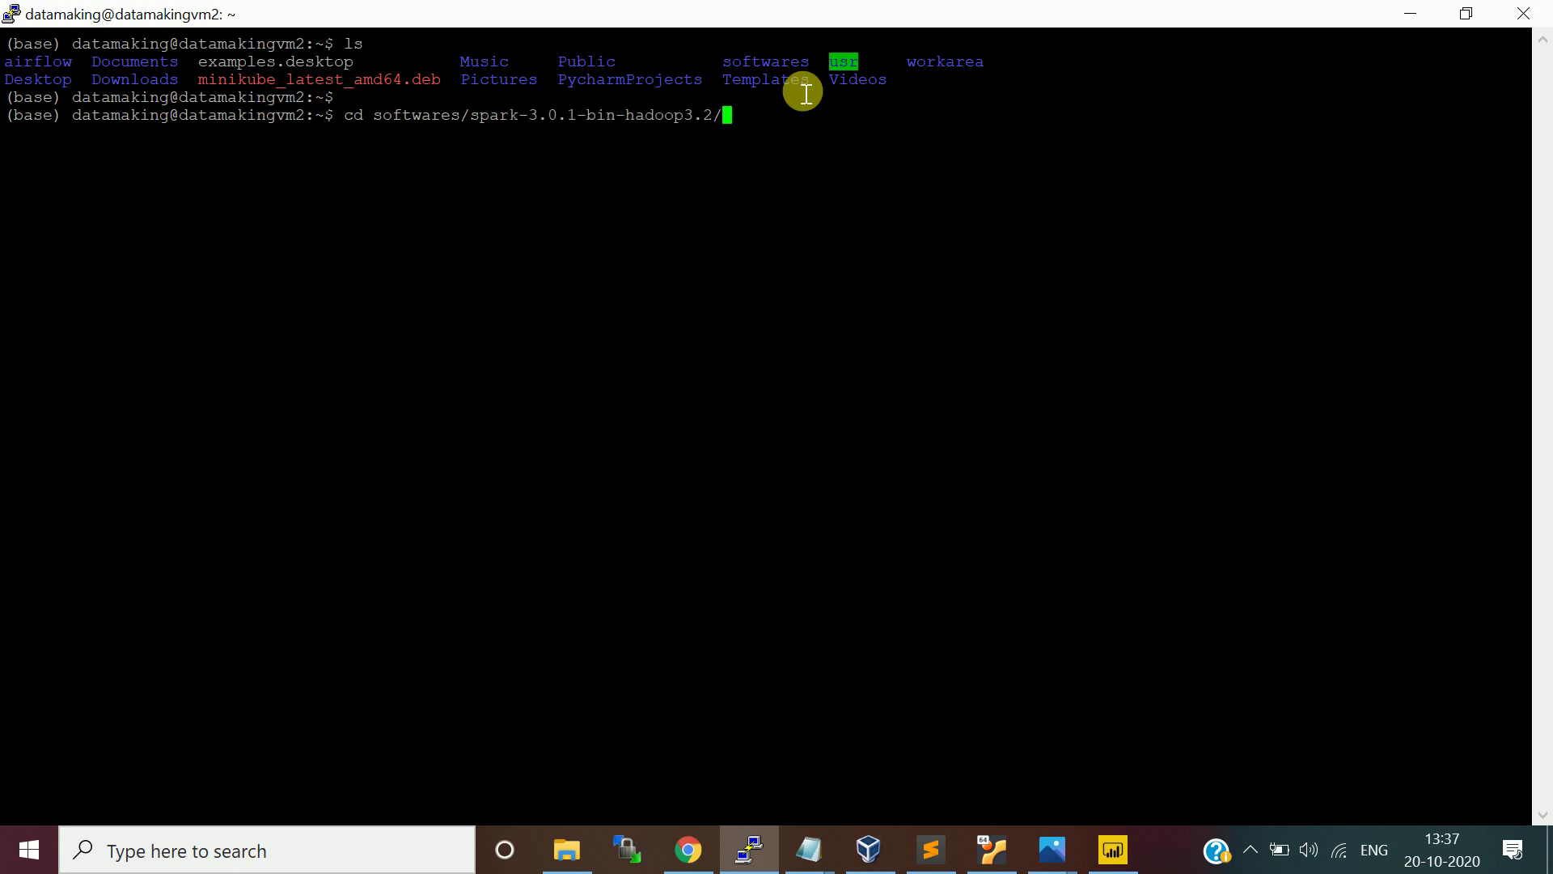
pyautogui.press('Return')
pyautogui.write(';')
pyautogui.press('BackSpace')
pyautogui.write('ls')
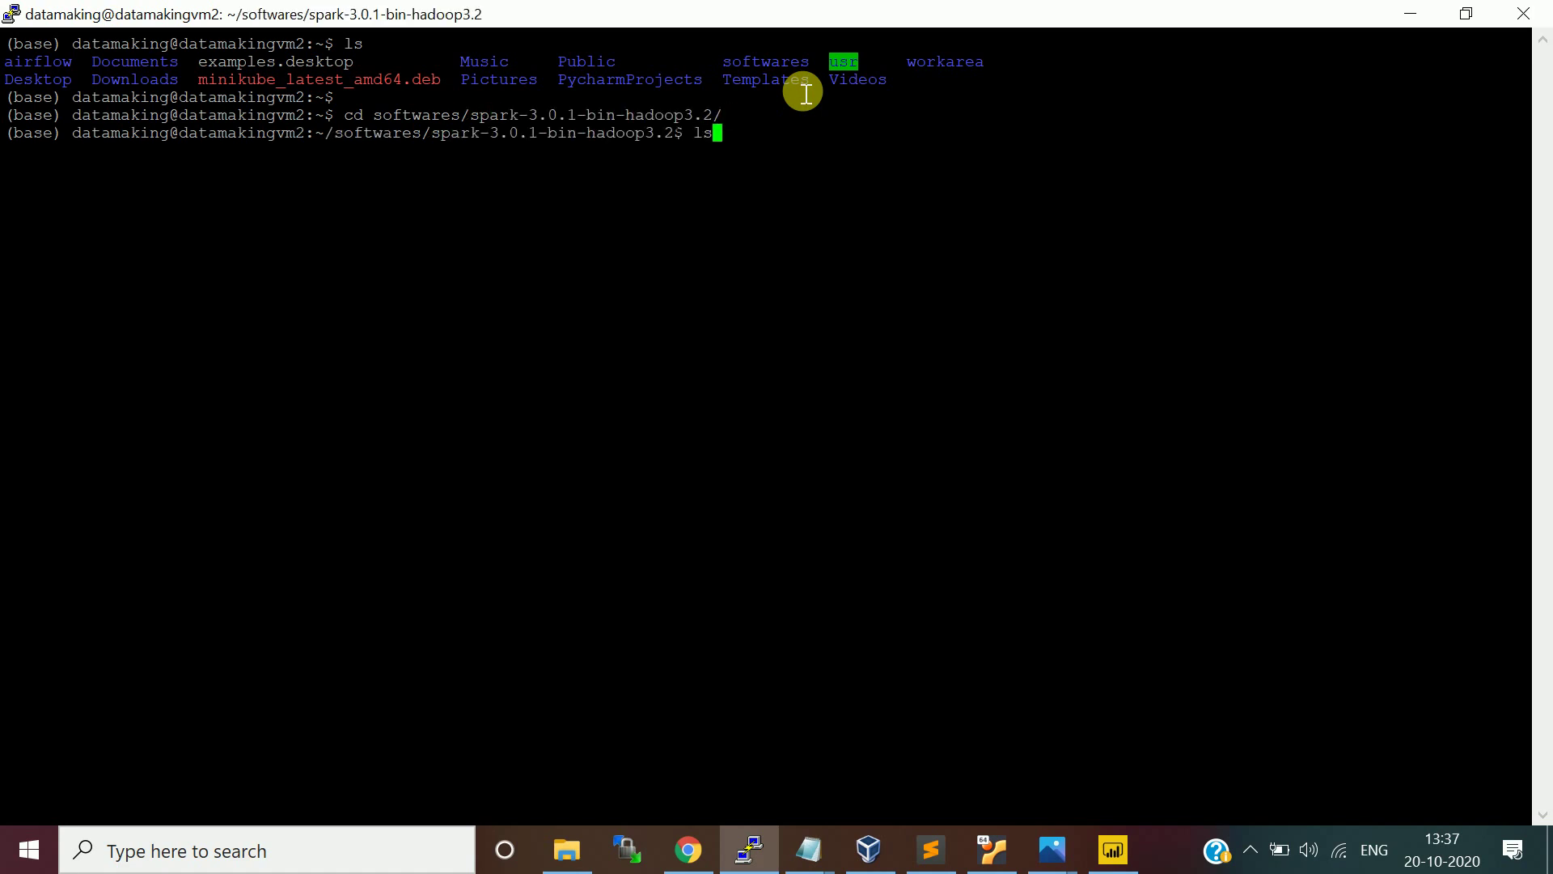
pyautogui.press('Return')
pyautogui.press('Return')
pyautogui.press('Return')
# Step: Enter the conf folder, list its files, and open hive-site.xml in nano
pyautogui.write('cd o')
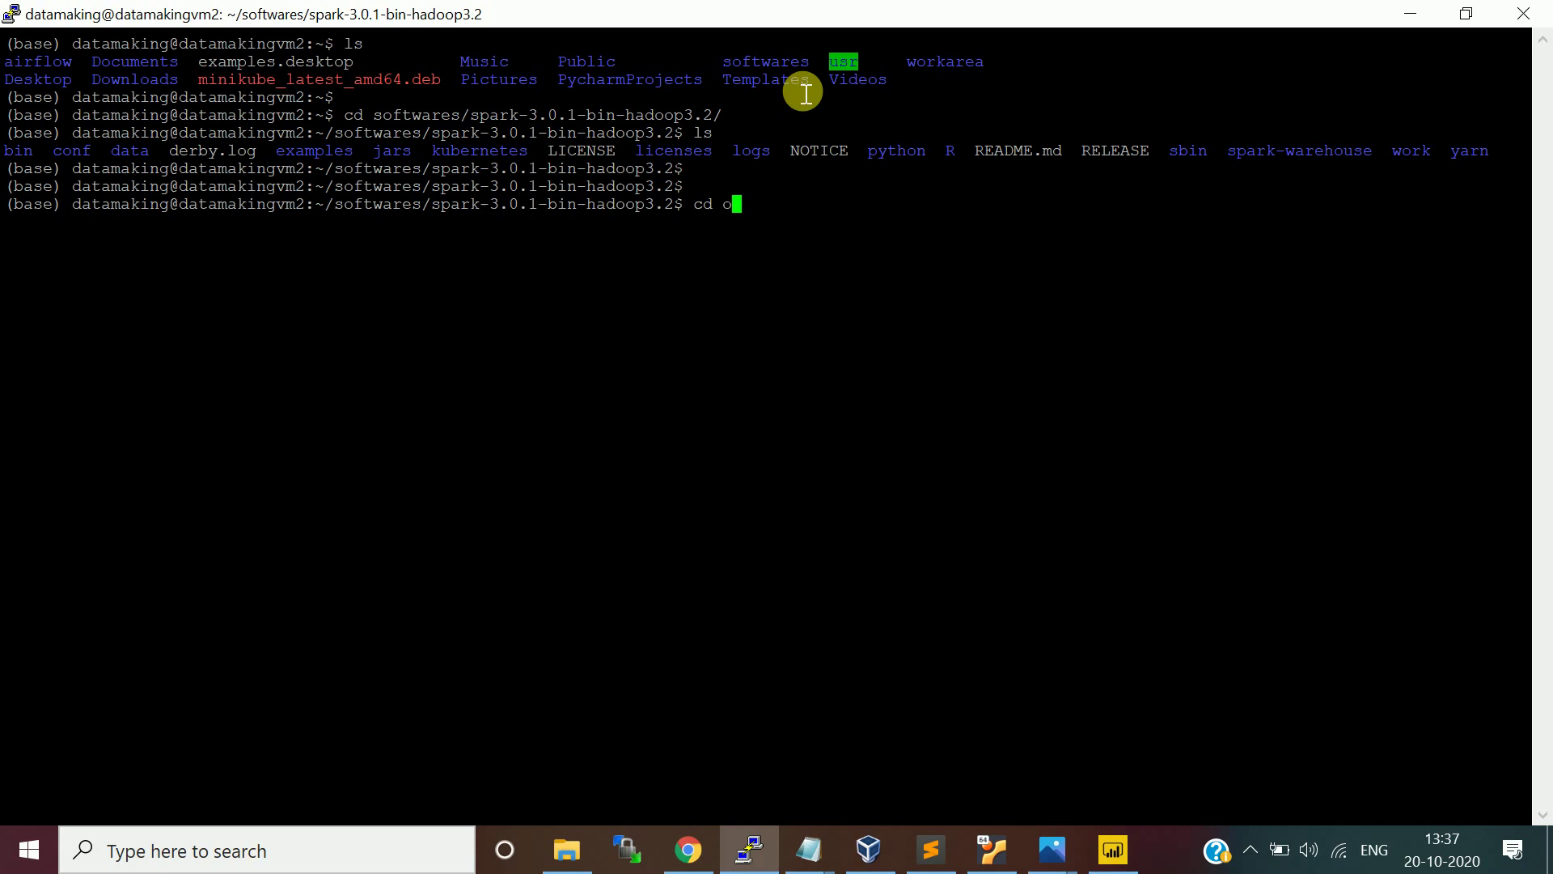
pyautogui.press('BackSpace')
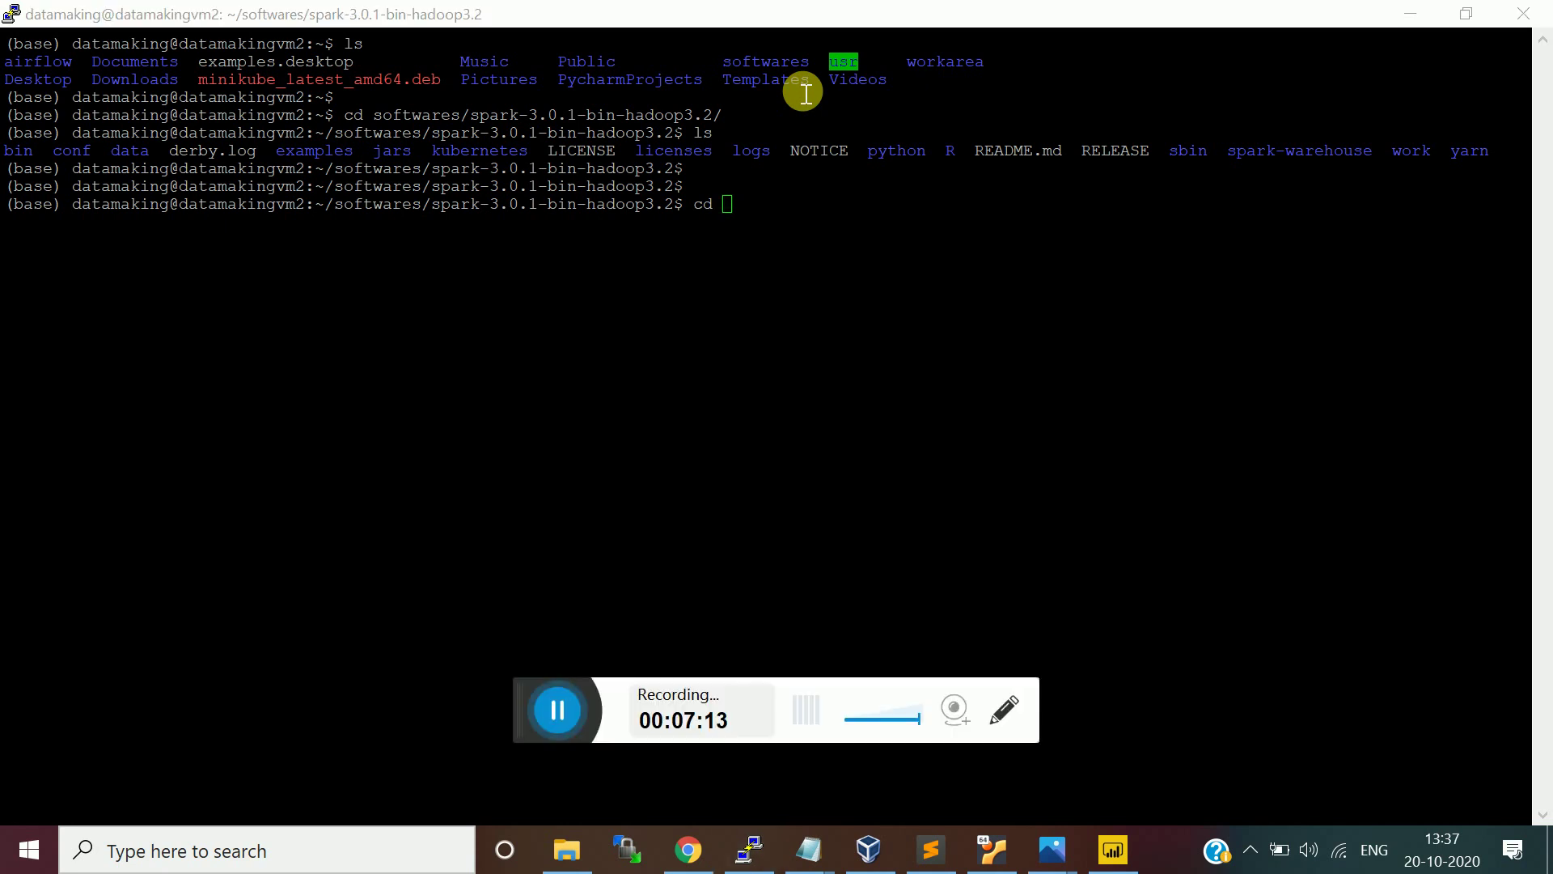
pyautogui.write('co')
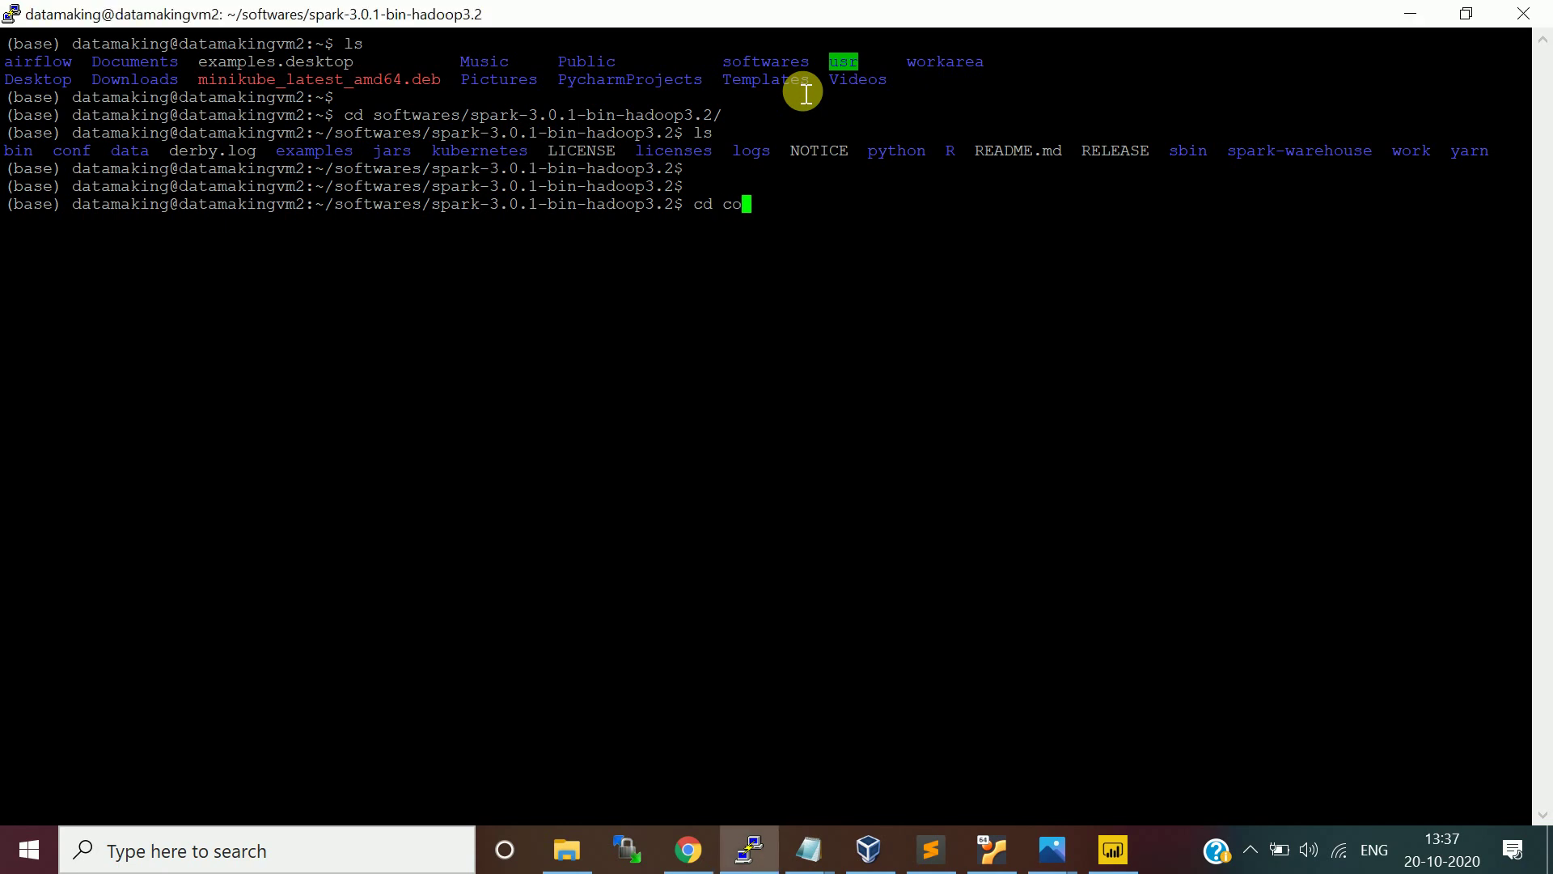
pyautogui.press('Tab')
pyautogui.press('Return')
pyautogui.press('Return')
pyautogui.write('ls')
pyautogui.press('Return')
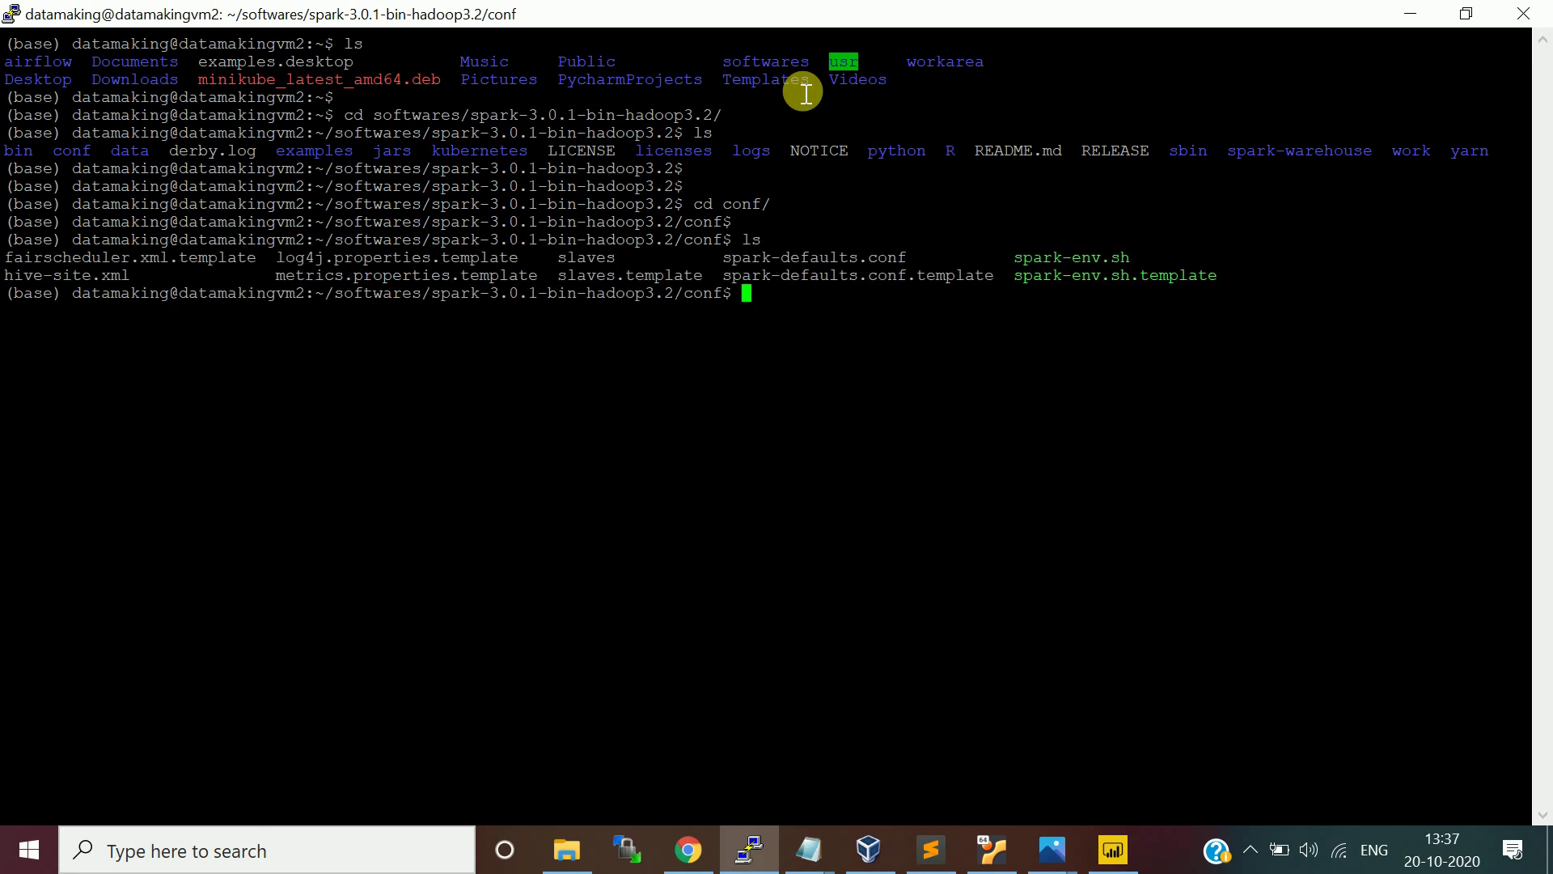
pyautogui.press('Return')
pyautogui.press('Return')
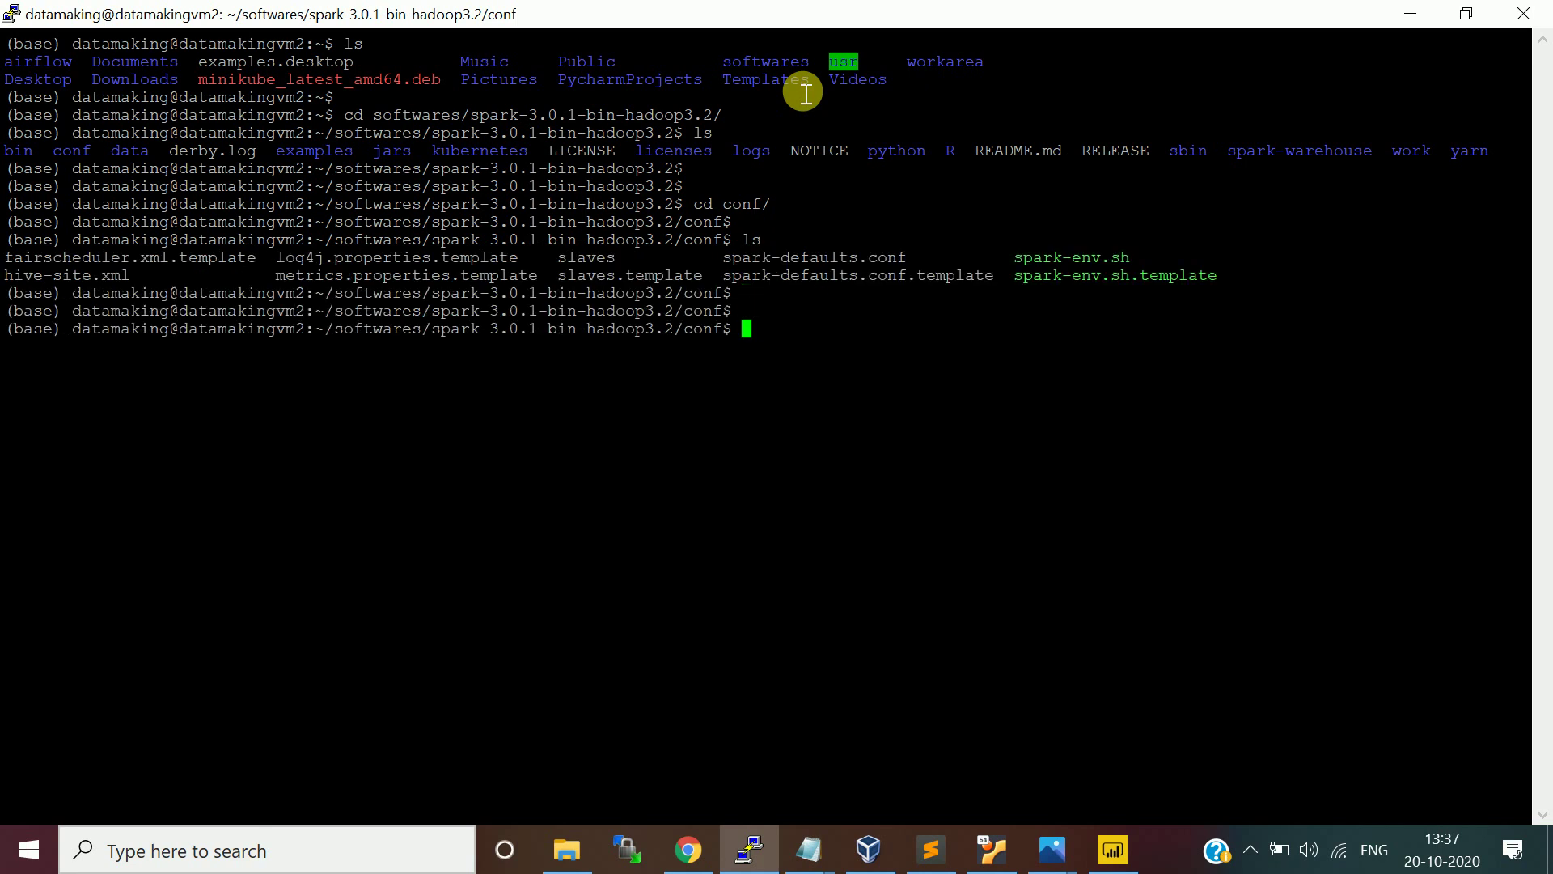
pyautogui.write('nano hi')
# Step: Open hive-site.xml in nano and review the metastore driver and username properties
pyautogui.press('Tab')
pyautogui.press('Return')
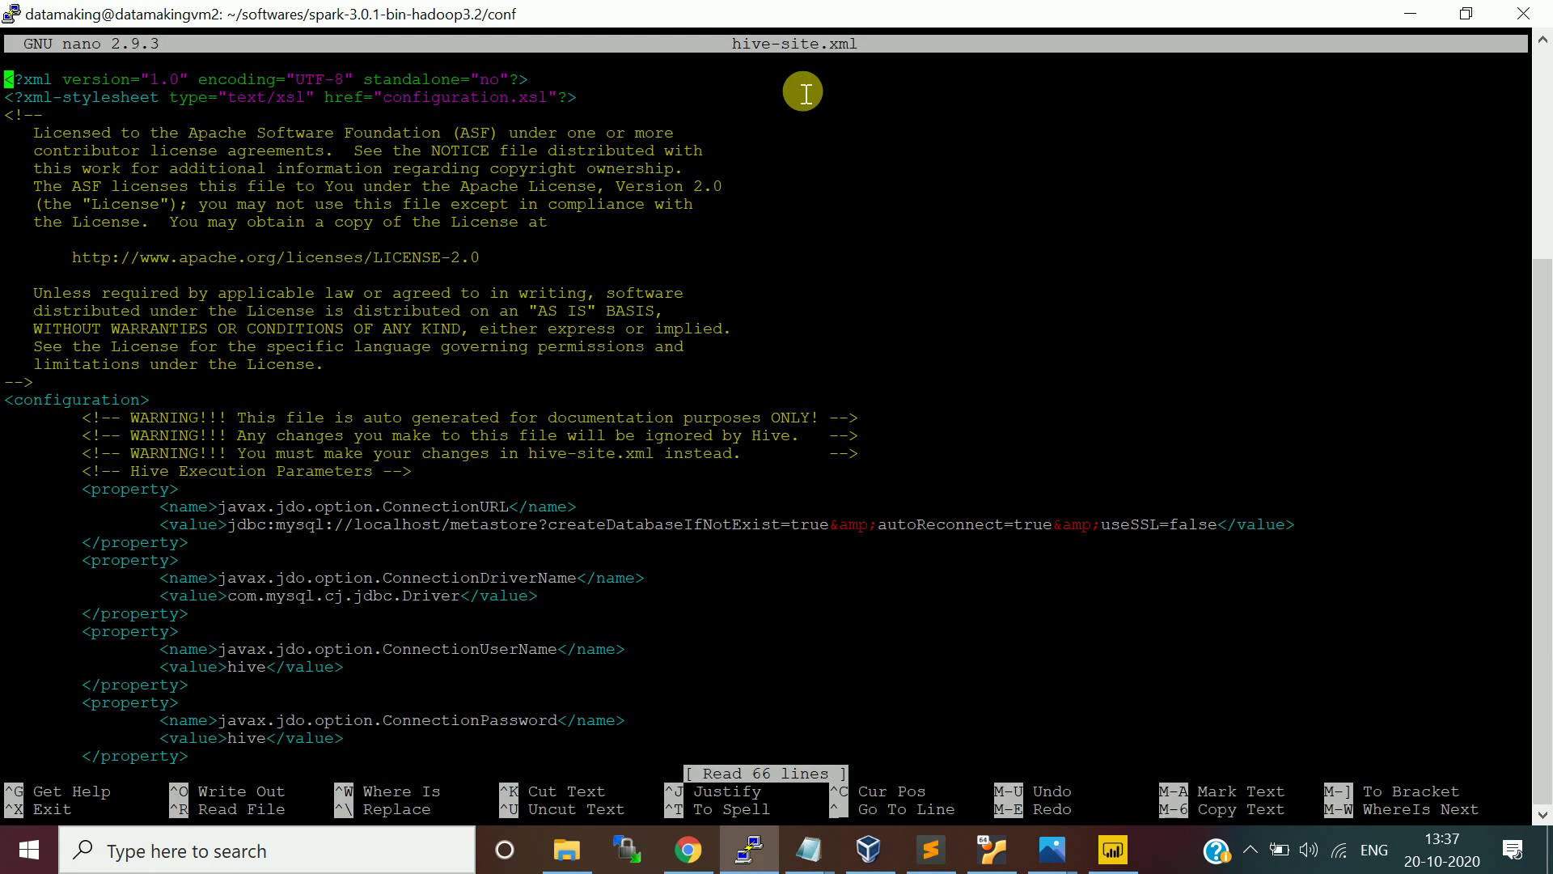
pyautogui.press('Down')
pyautogui.press('Down')
pyautogui.press('Down')
pyautogui.press('Down')
pyautogui.press('Down')
pyautogui.press('Down')
pyautogui.press('Down')
pyautogui.press('Down')
pyautogui.press('Down')
pyautogui.press('Down')
pyautogui.press('Down')
pyautogui.press('Down')
pyautogui.press('Down')
pyautogui.press('Down')
pyautogui.press('Down')
pyautogui.press('Down')
pyautogui.press('Down')
pyautogui.press('Down')
pyautogui.press('Down')
pyautogui.press('Down')
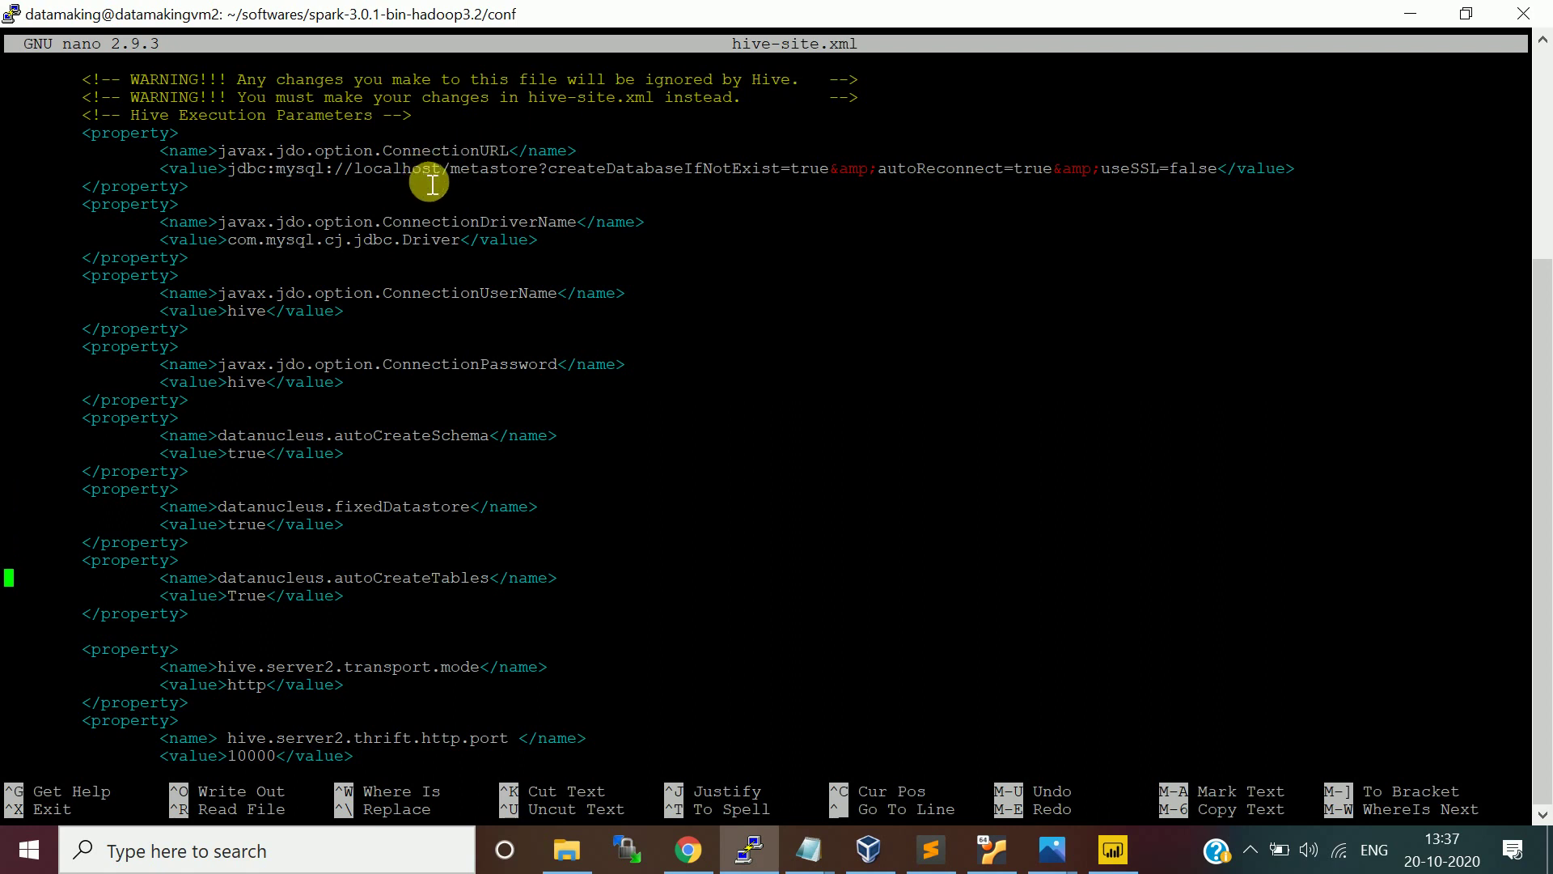
pyautogui.moveTo(259, 242); pyautogui.dragTo(350, 256)
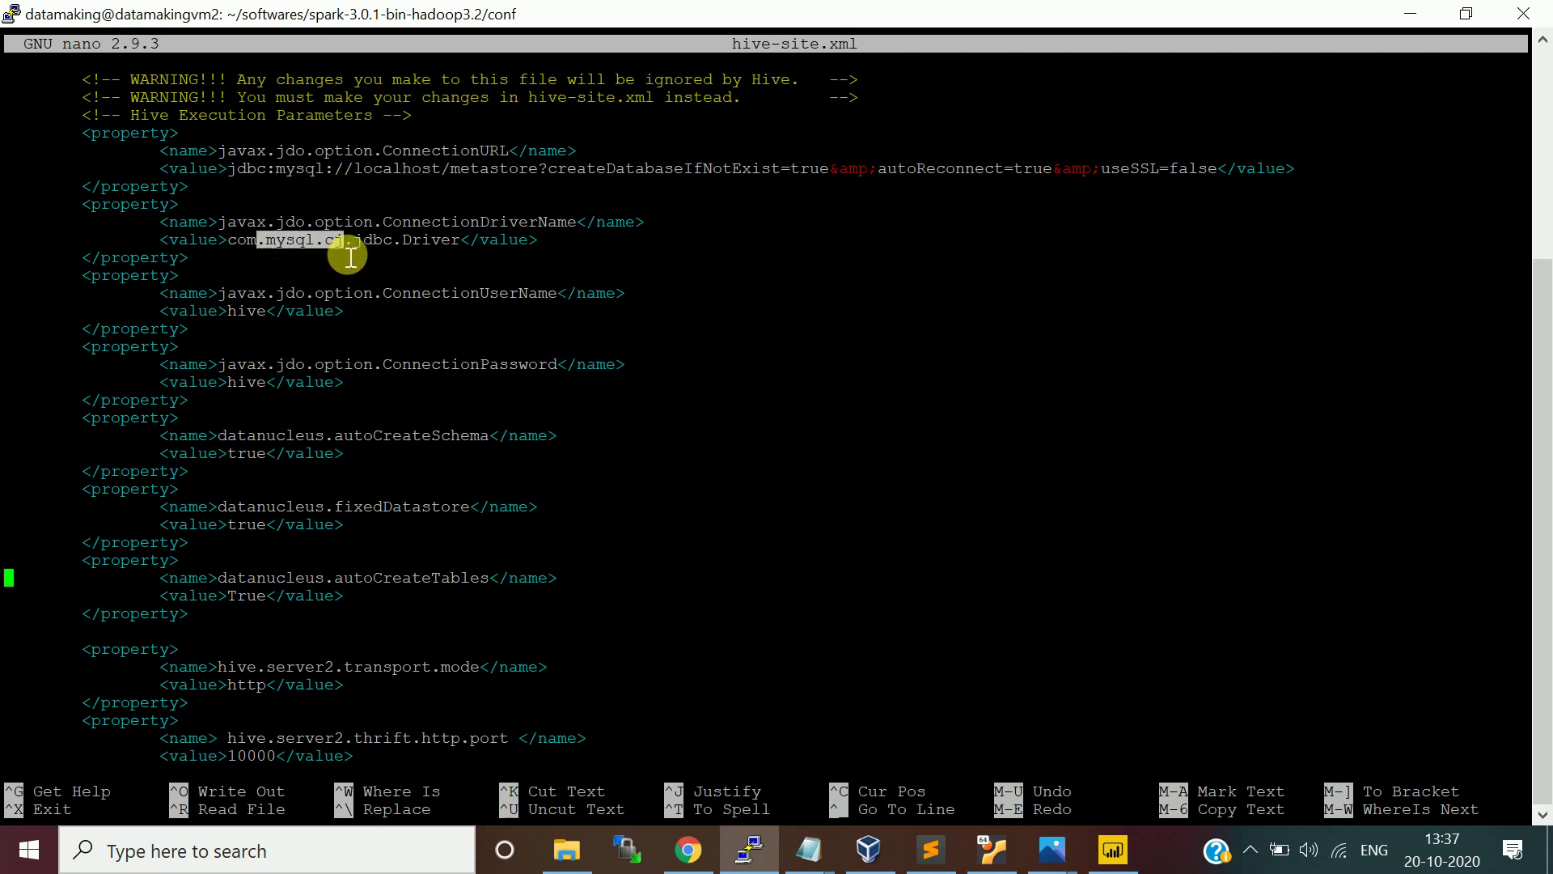
pyautogui.click(253, 323)
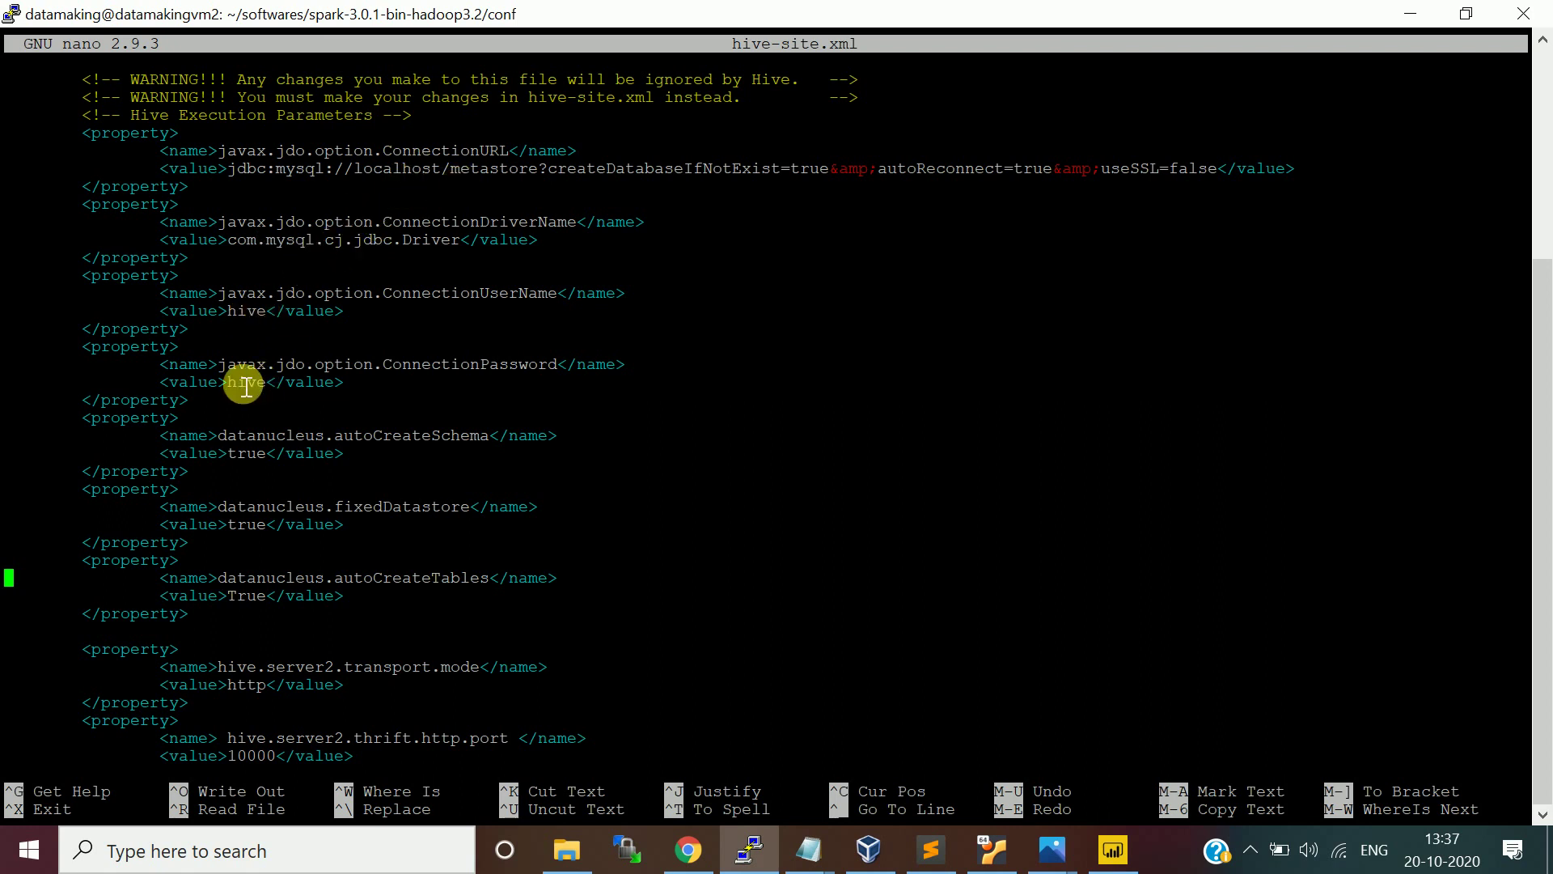
pyautogui.doubleClick(247, 315)
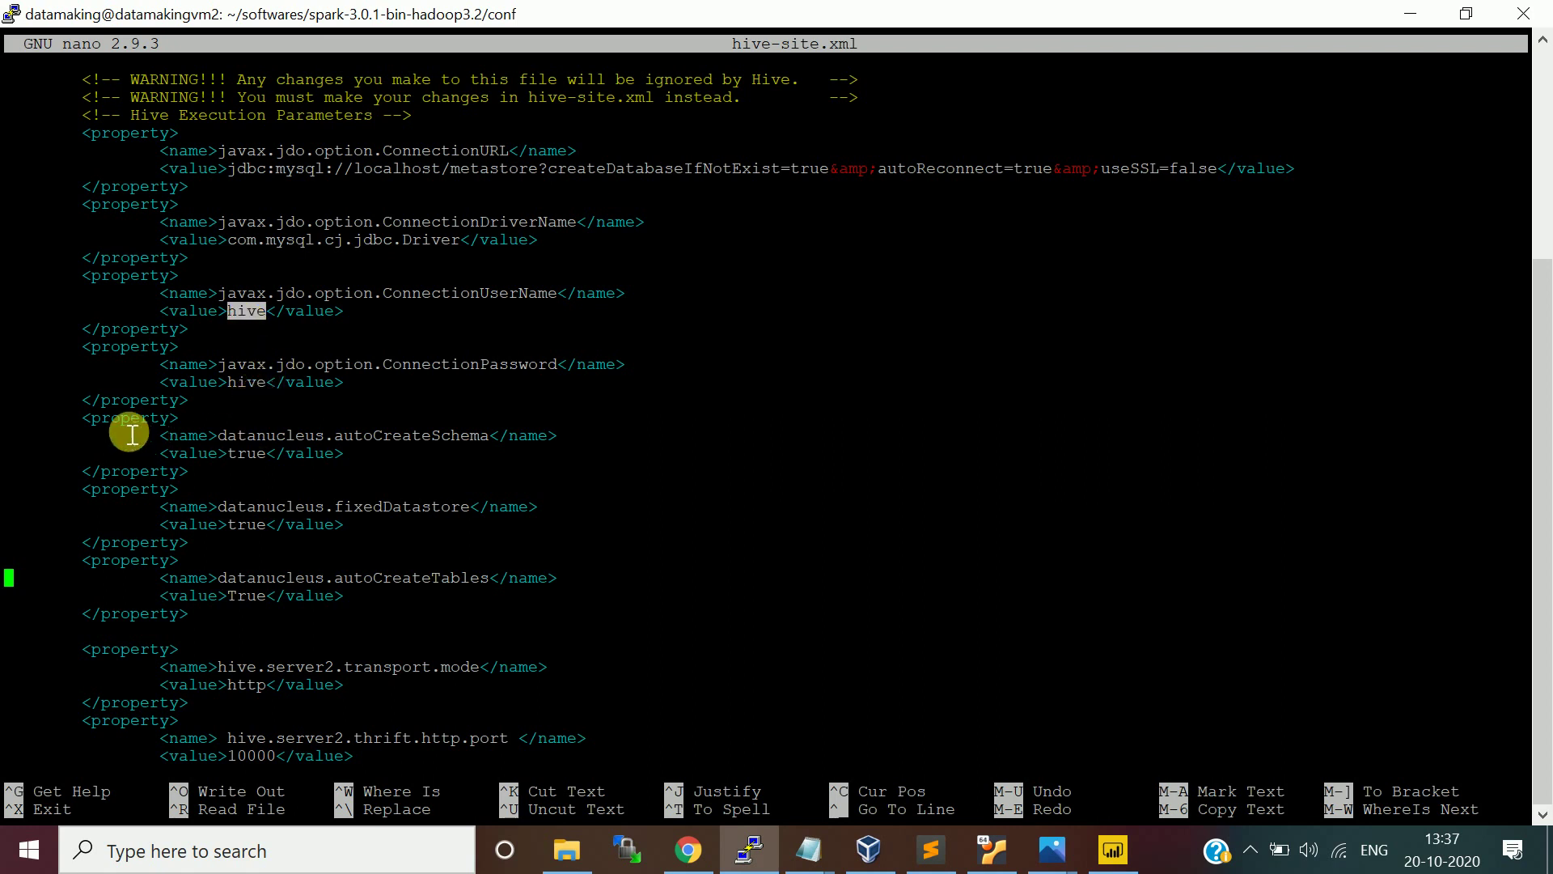
# Step: Scroll to the end of the file and review the three HTTP hive.server2 properties
pyautogui.moveTo(101, 417); pyautogui.dragTo(244, 603)
pyautogui.click(244, 603)
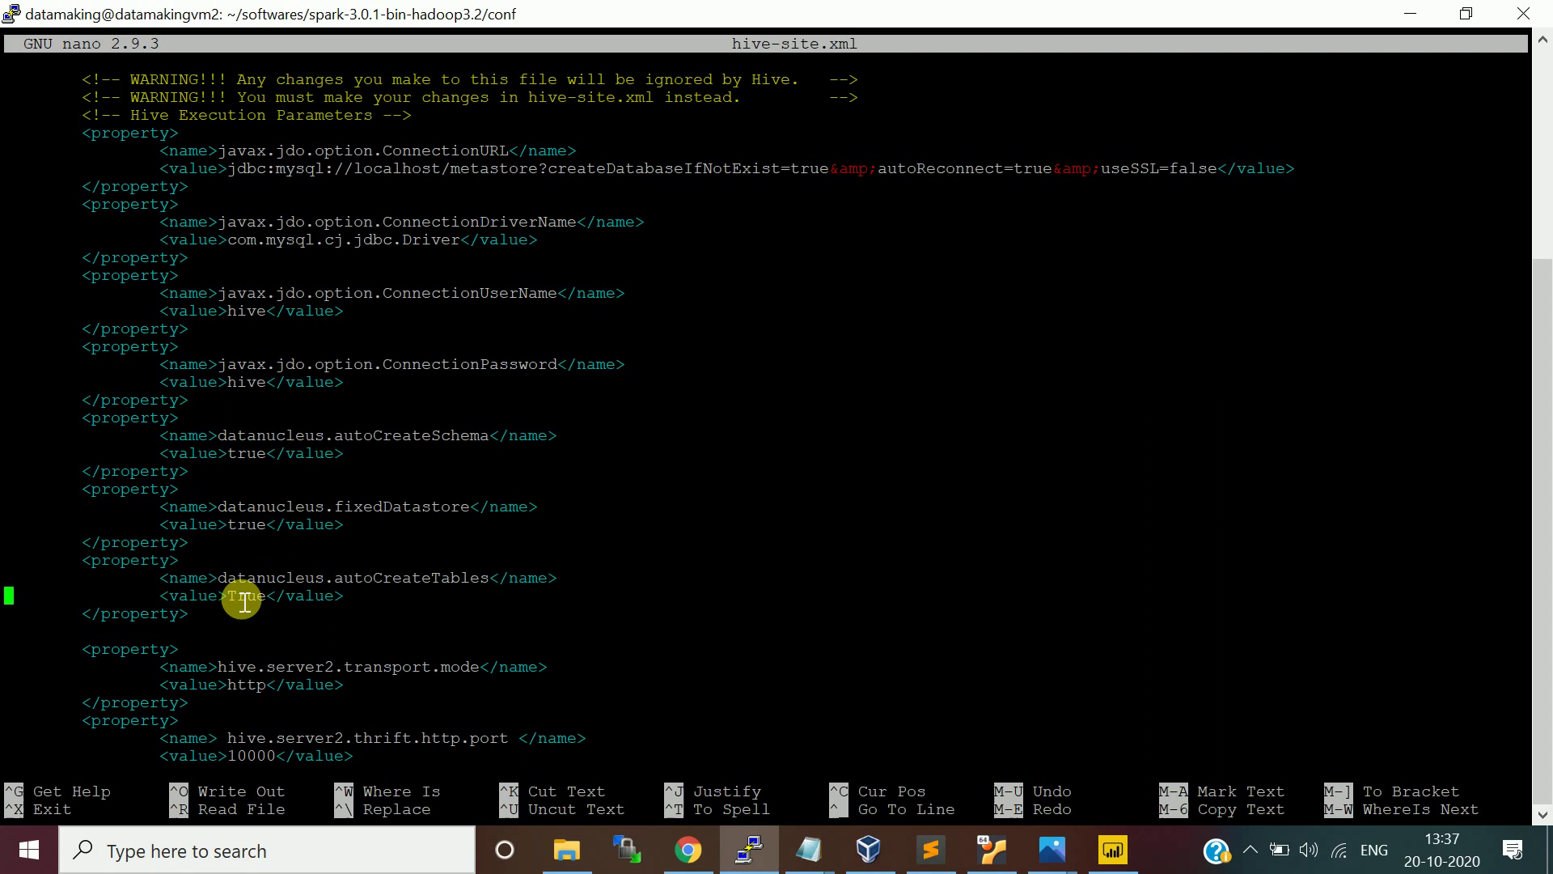
pyautogui.press('Down')
pyautogui.press('Down')
pyautogui.press('Down')
pyautogui.press('Down')
pyautogui.press('Down')
pyautogui.press('Down')
pyautogui.press('Down')
pyautogui.press('Down')
pyautogui.press('Down')
pyautogui.press('Down')
pyautogui.press('Down')
pyautogui.press('Down')
pyautogui.press('Down')
pyautogui.press('Down')
pyautogui.press('Down')
pyautogui.press('Down')
pyautogui.press('Down')
pyautogui.press('Down')
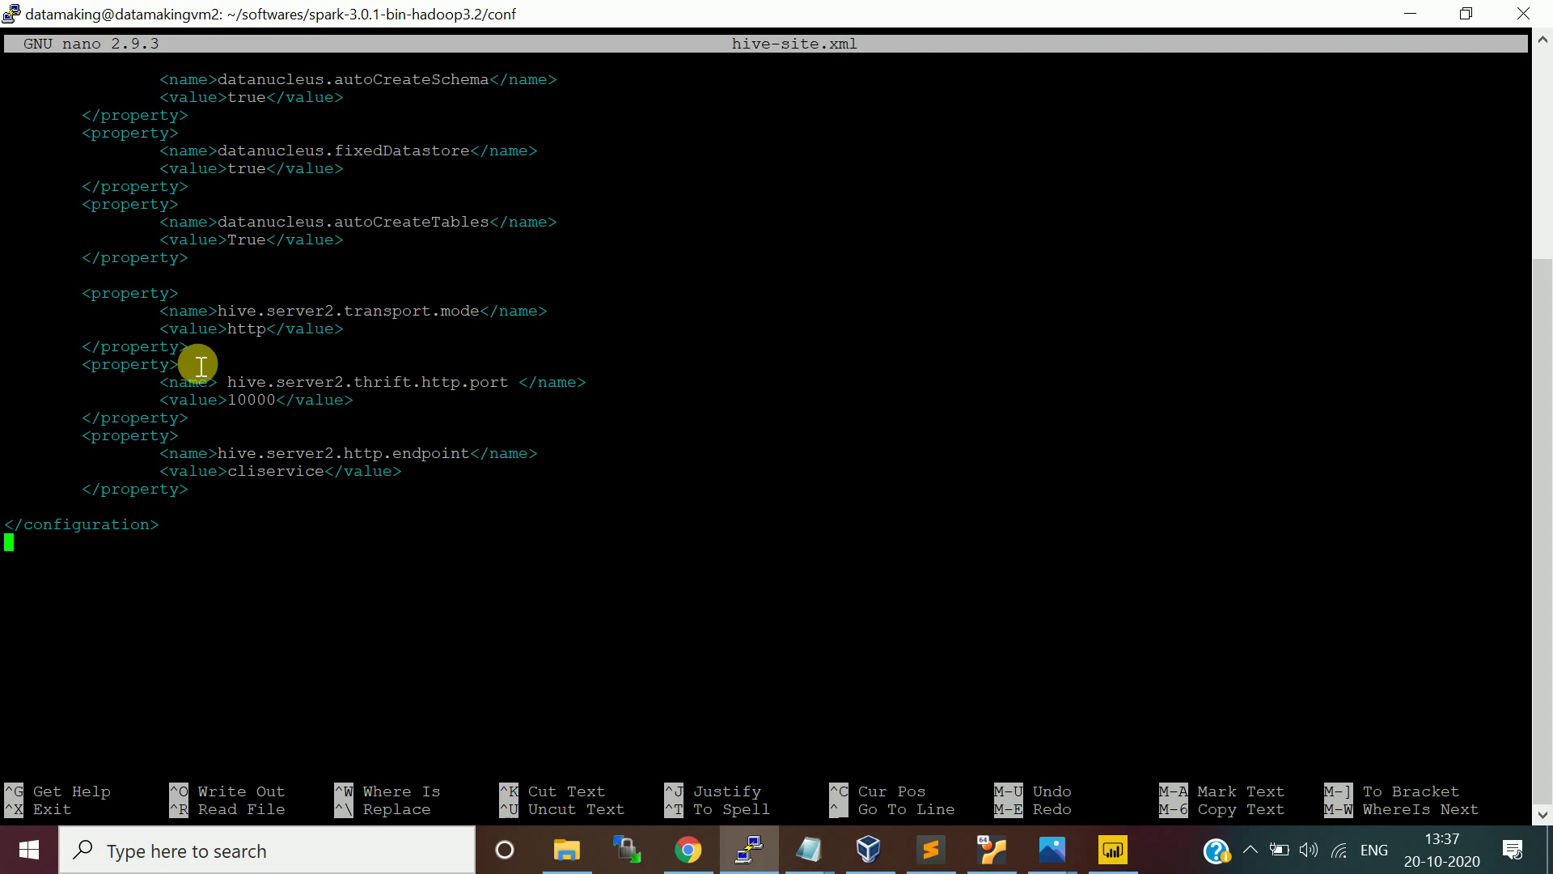
pyautogui.moveTo(75, 292); pyautogui.dragTo(234, 505)
pyautogui.hotkey('alt', 'Tab')
pyautogui.hotkey('alt', 'Tab')
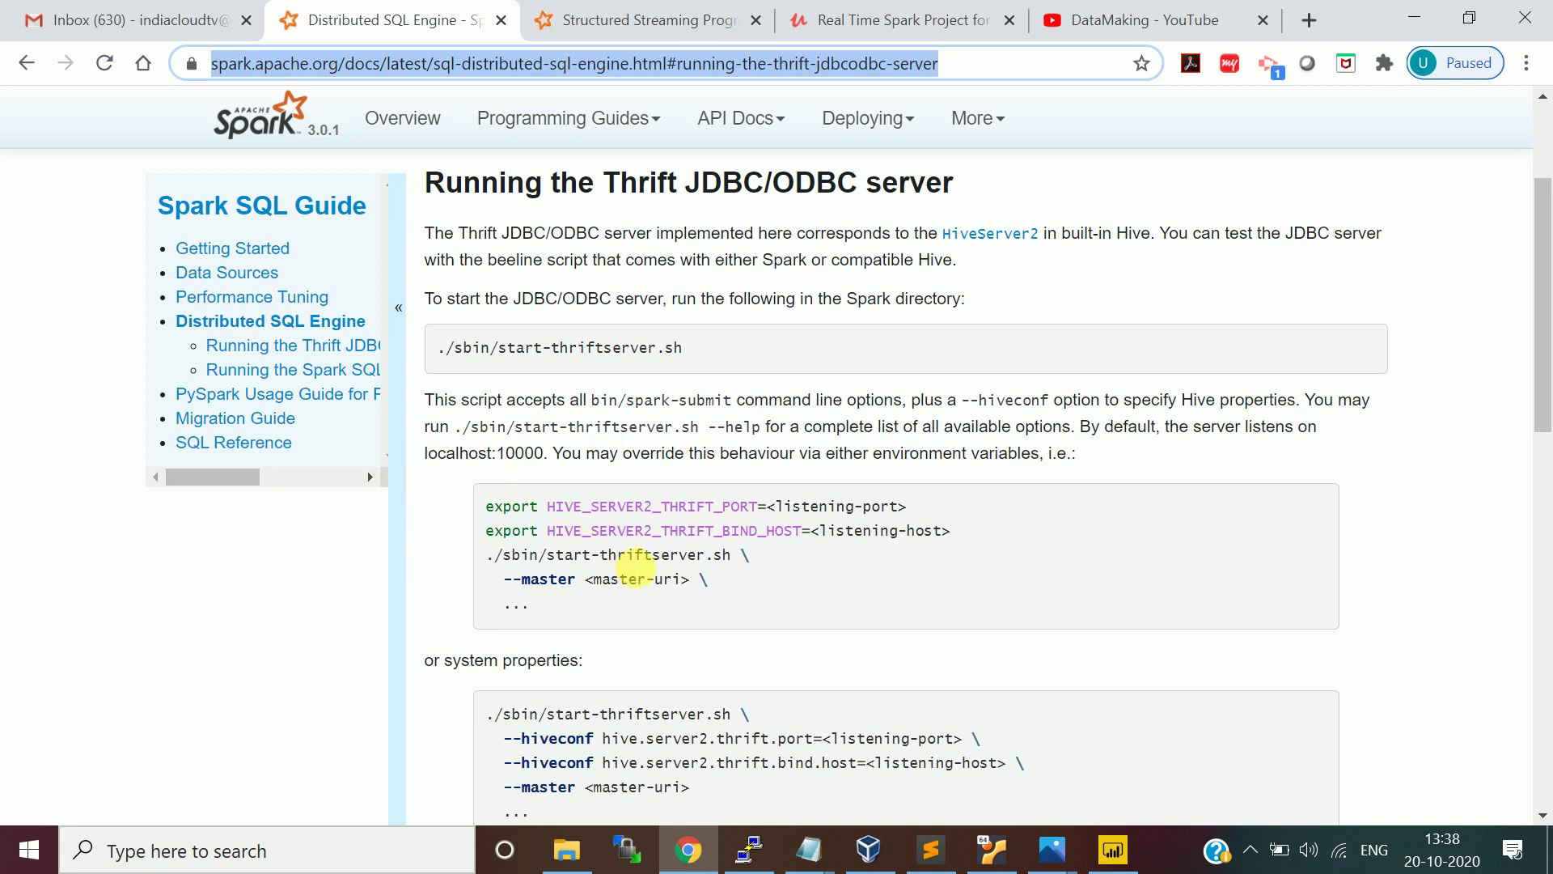
# Step: Scroll the Spark docs to the Thrift server's HTTP transport mode settings
pyautogui.click(717, 596)
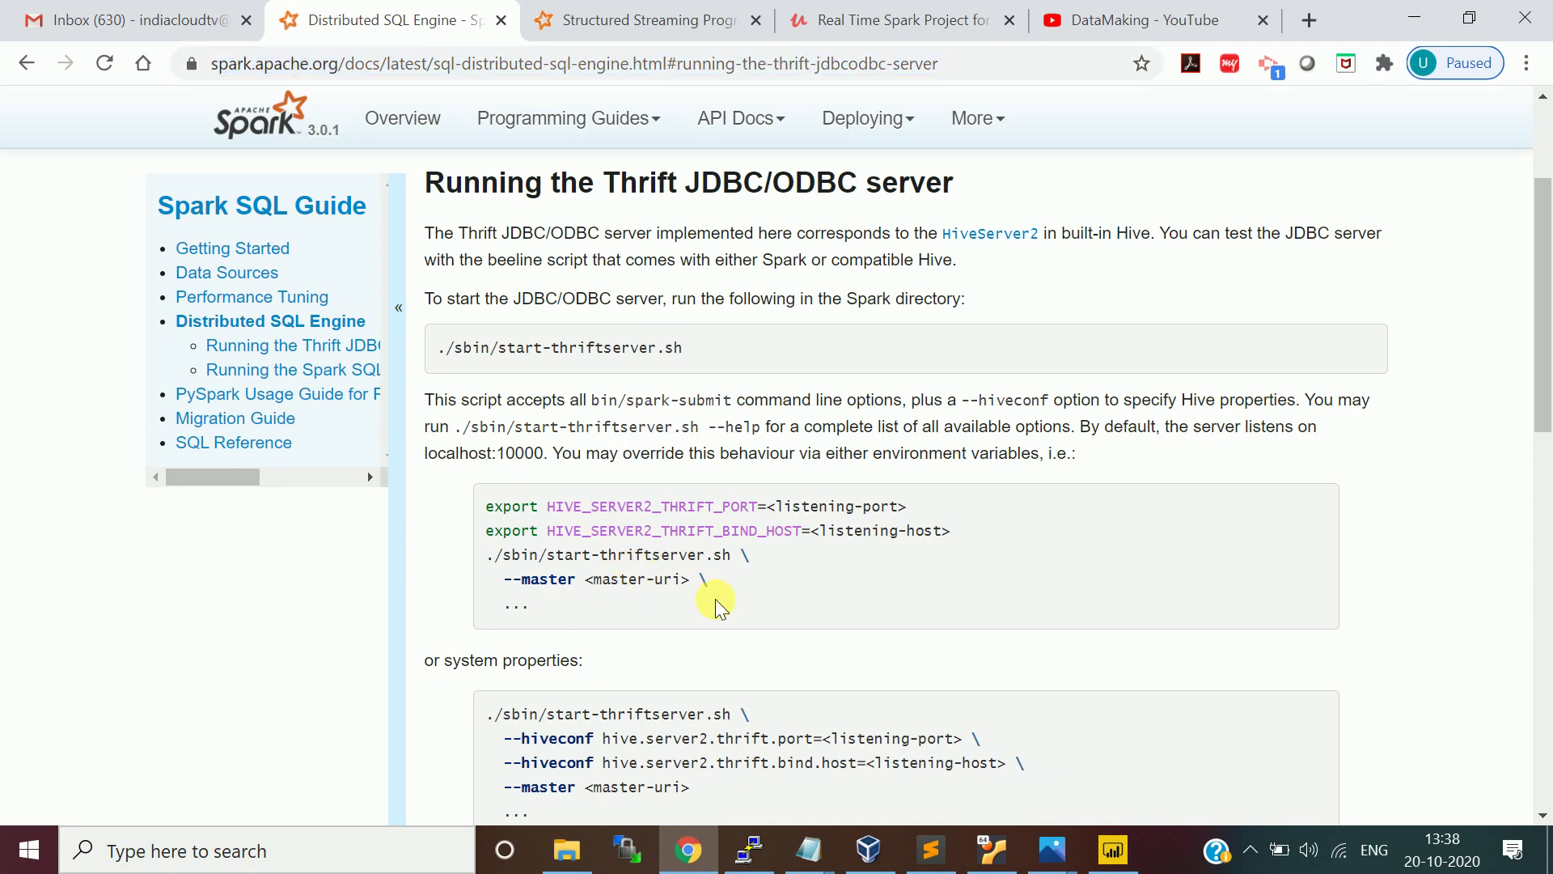
pyautogui.scroll(-4, 718, 598)
pyautogui.scroll(-5, 716, 602)
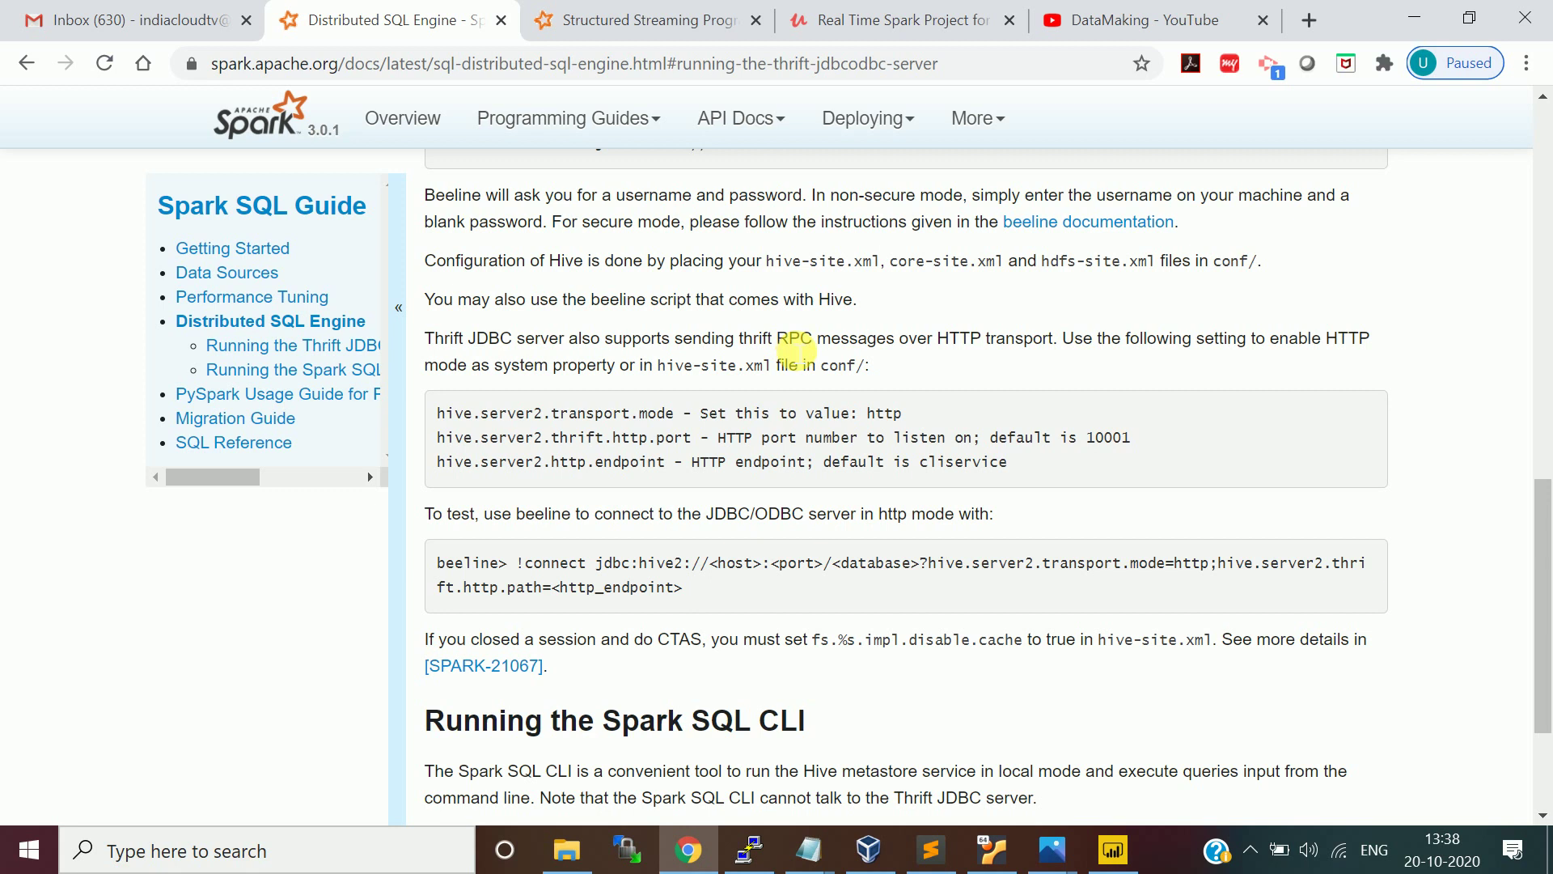
pyautogui.moveTo(937, 340); pyautogui.dragTo(1035, 346)
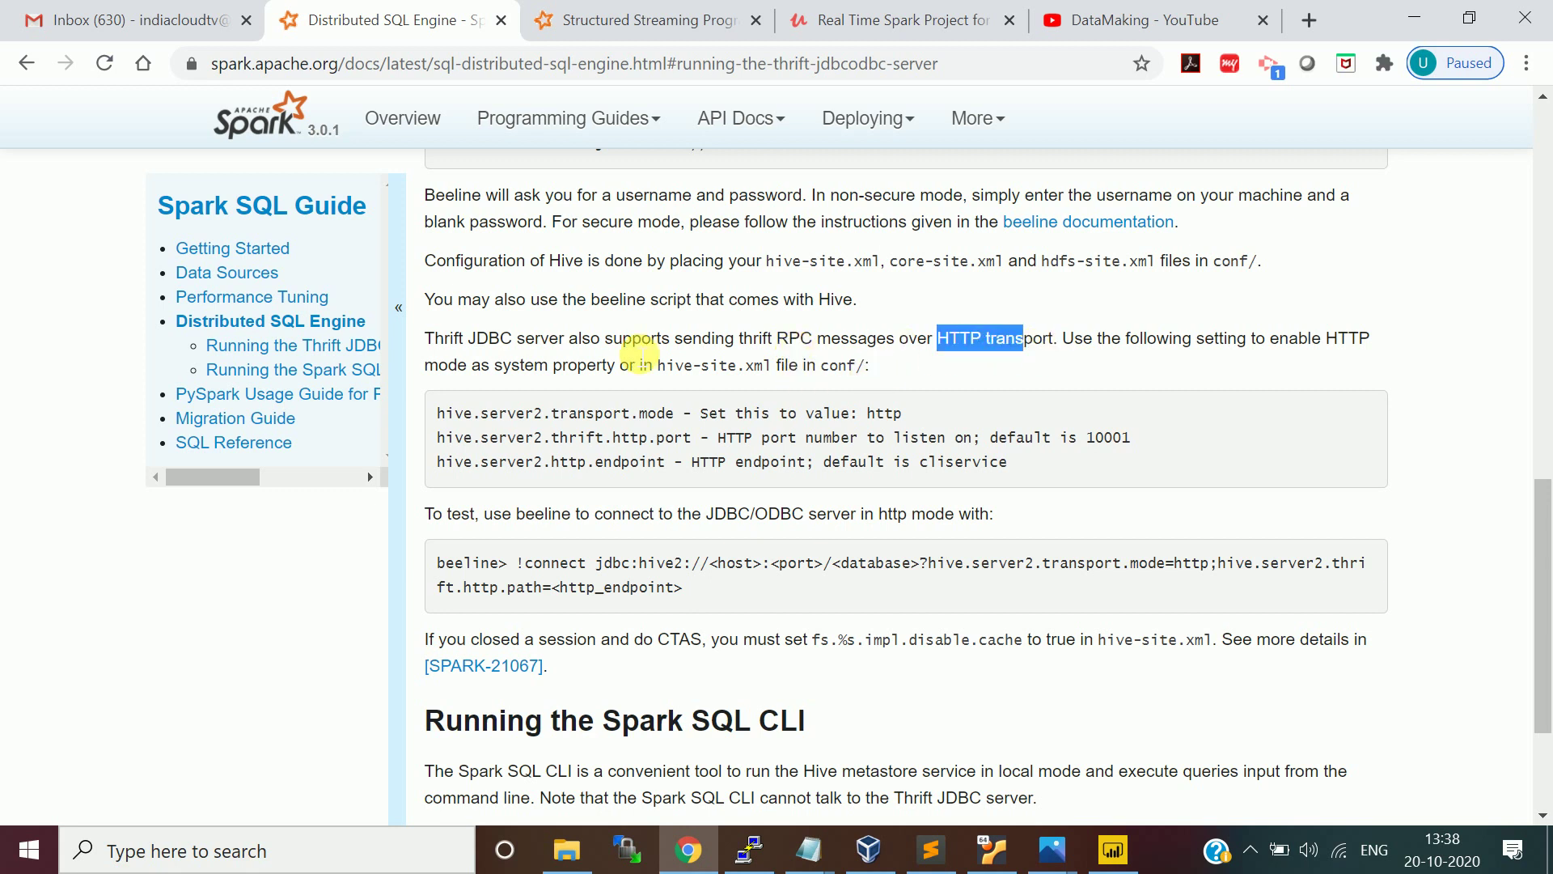
pyautogui.click(472, 422)
pyautogui.moveTo(472, 422); pyautogui.dragTo(593, 469)
pyautogui.click(593, 470)
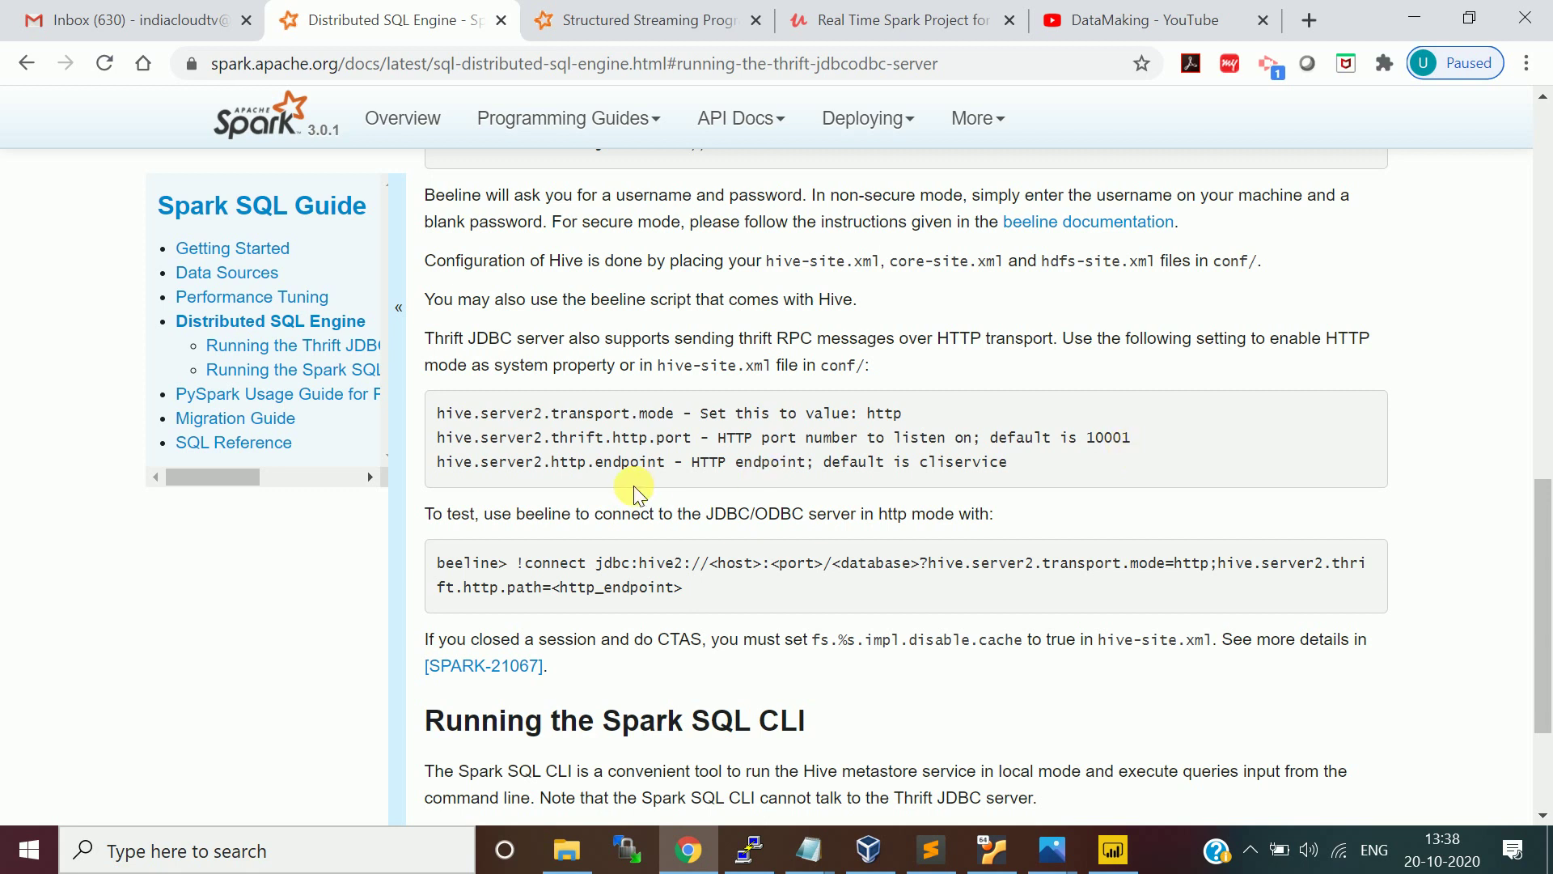
# Step: Confirm hive.server2.http.endpoint defaults to cliservice, then return to the terminal
pyautogui.moveTo(437, 461); pyautogui.dragTo(670, 476)
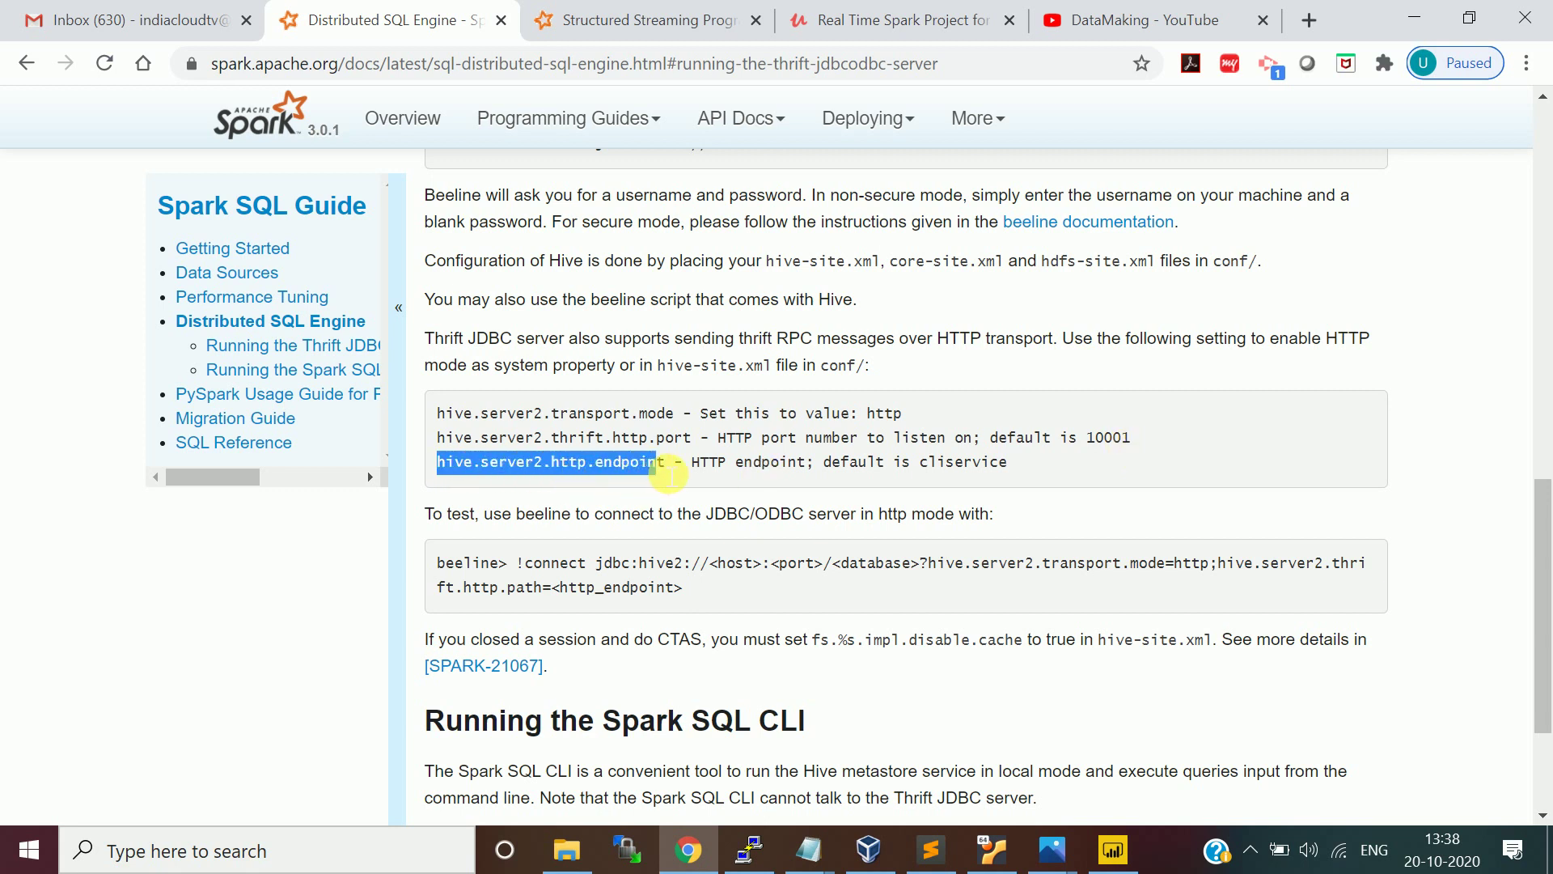
pyautogui.doubleClick(954, 469)
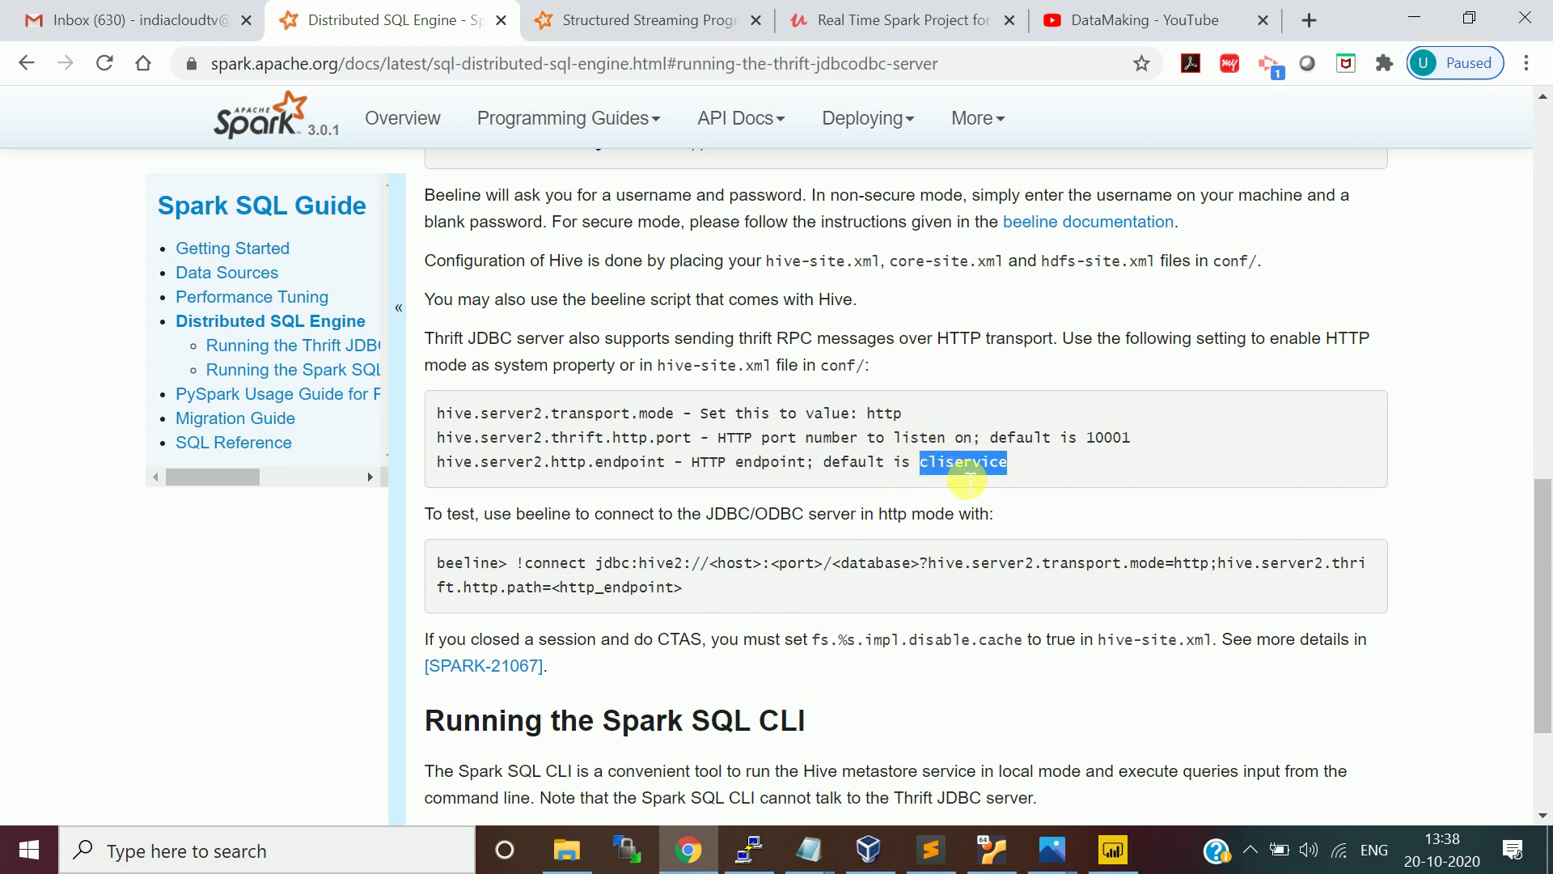
pyautogui.hotkey('alt', 'Tab')
# Step: Write hive-site.xml with Ctrl+O and exit nano back to the conf folder shell
pyautogui.click(360, 510)
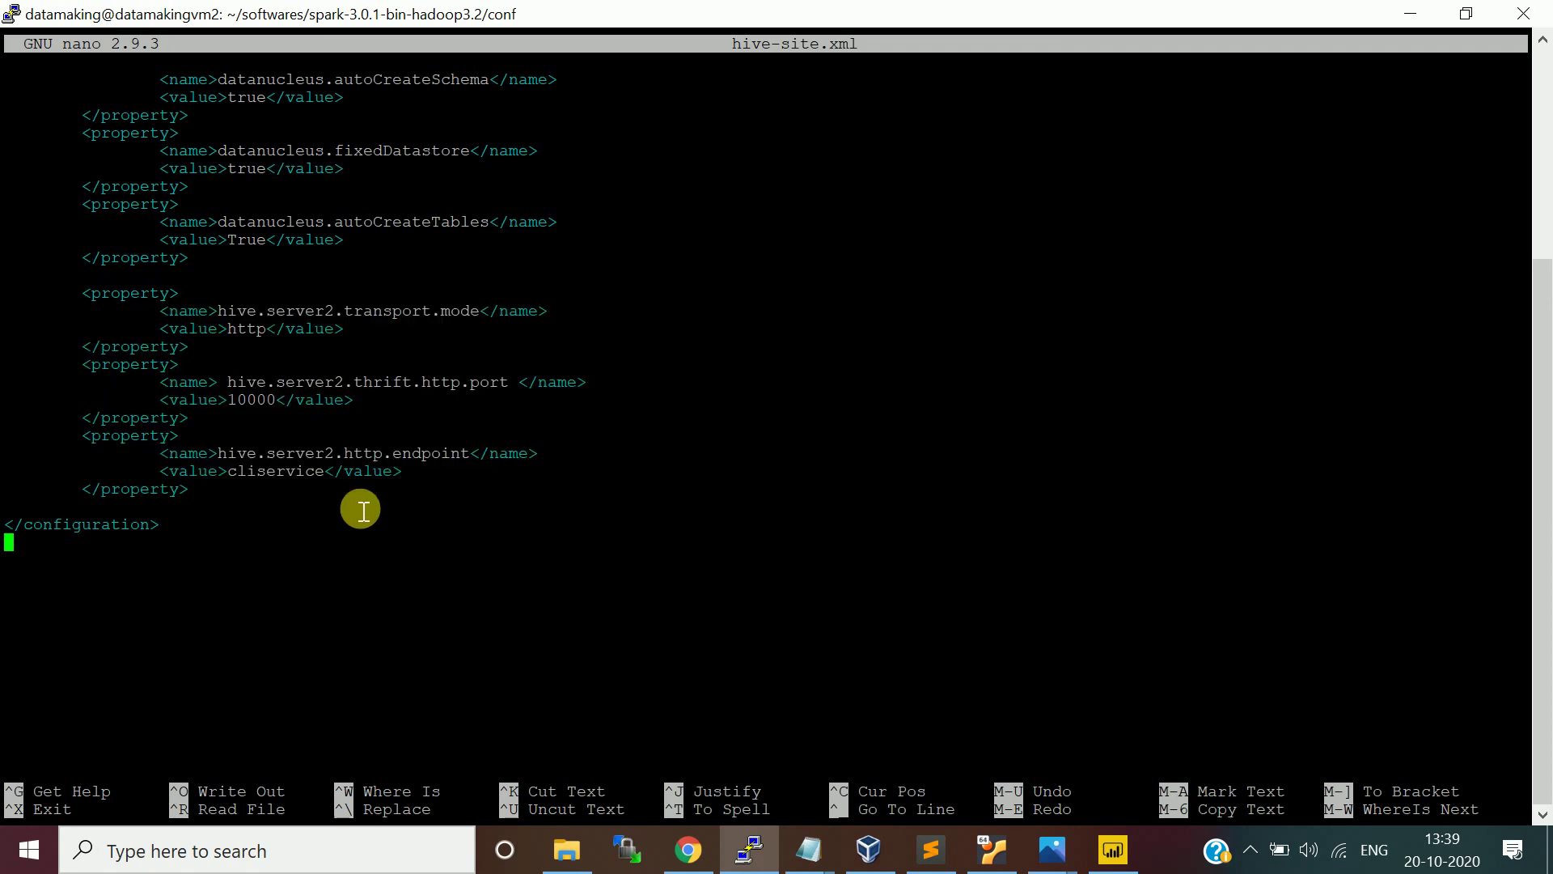
pyautogui.moveTo(223, 315); pyautogui.dragTo(482, 312)
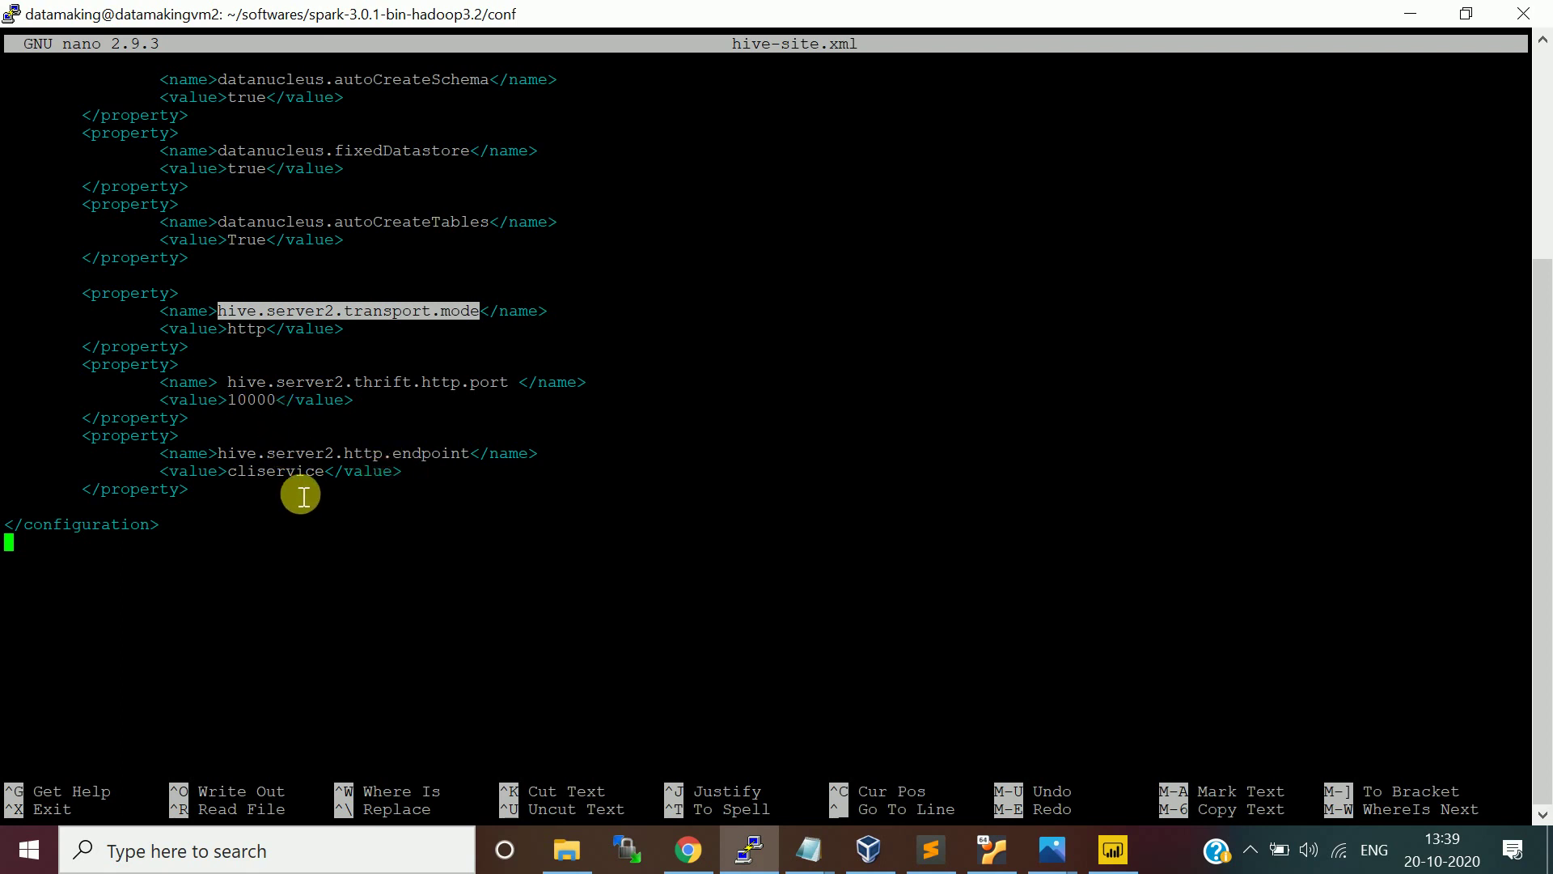
pyautogui.hotkey('ctrl', 'o')
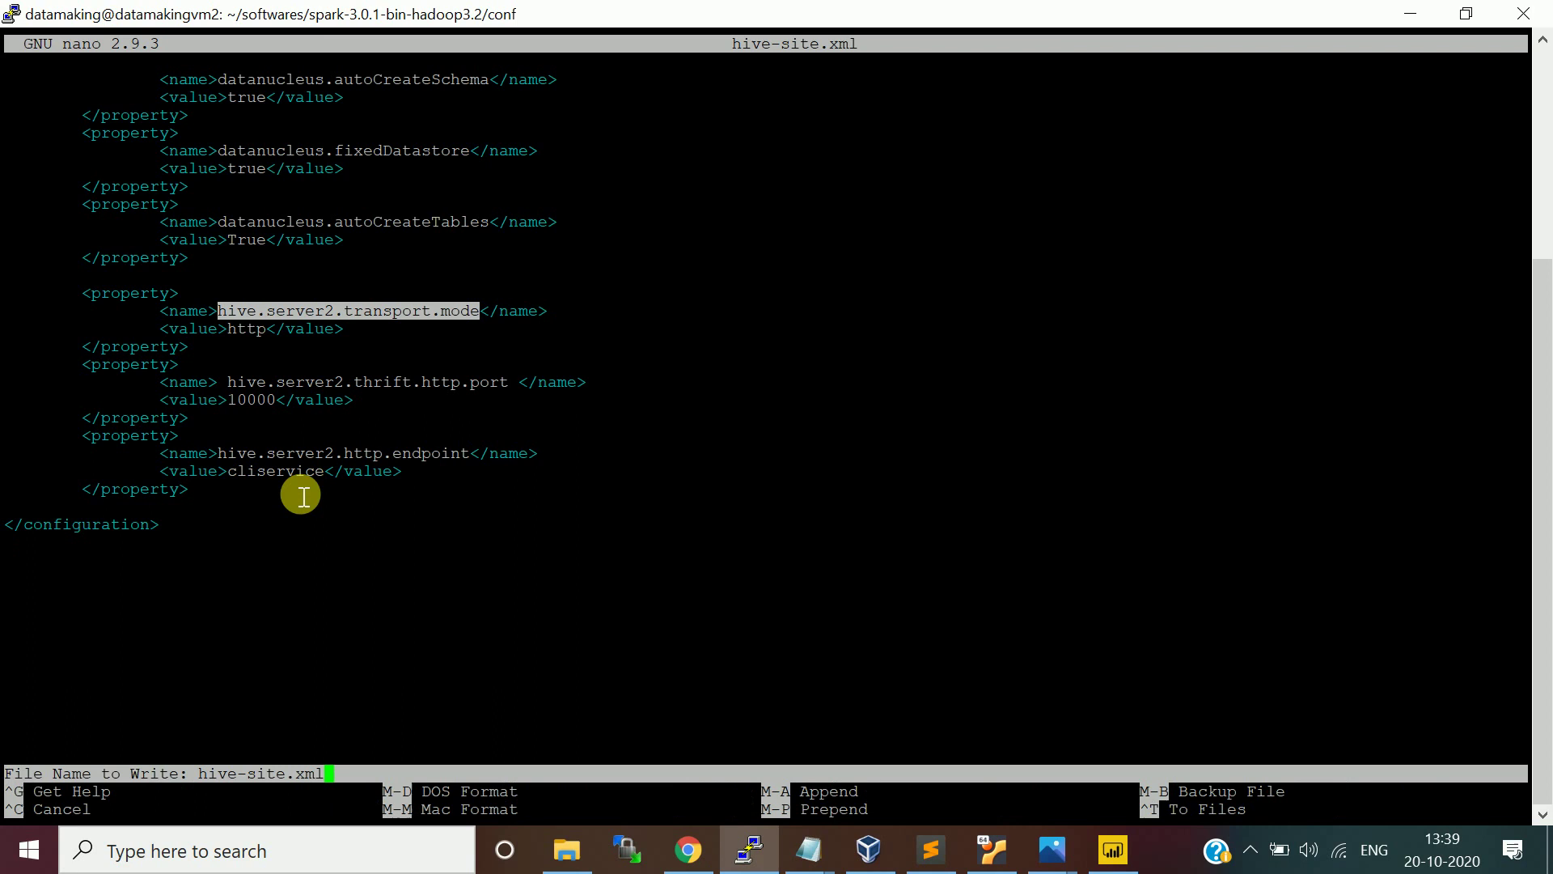
pyautogui.press('Return')
pyautogui.hotkey('ctrl', 'x')
pyautogui.press('Return')
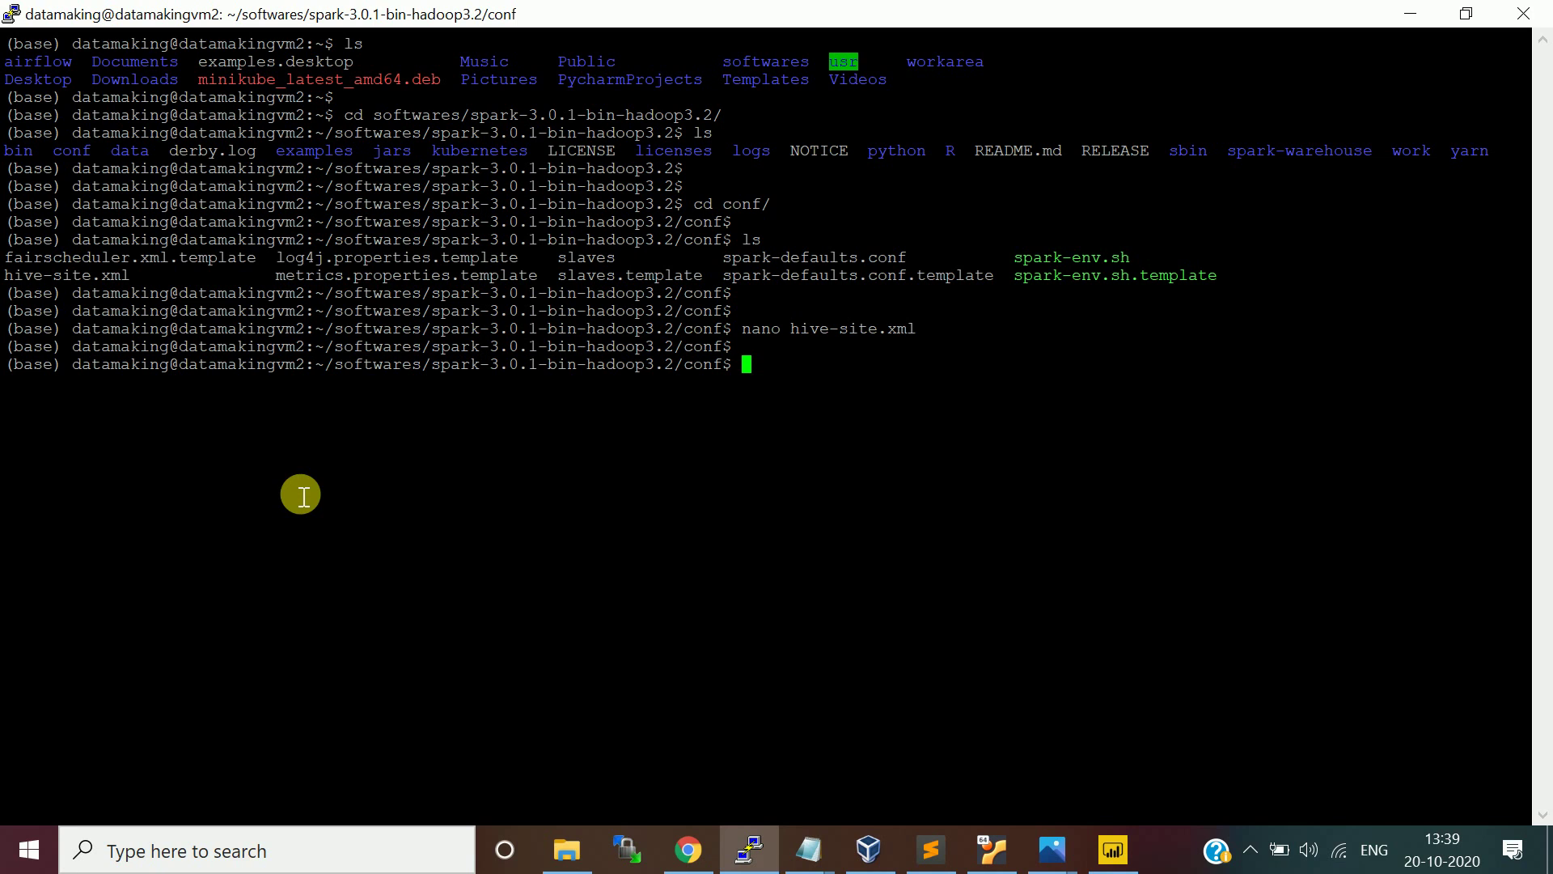
# Step: Go up from the Spark conf folder to the softwares folder, checking the path with pwd
pyautogui.write('cd ..')
pyautogui.press('BackSpace')
pyautogui.press('BackSpace')
pyautogui.press('BackSpace')
pyautogui.press('BackSpace')
pyautogui.write('d ..')
pyautogui.press('Return')
pyautogui.write('pwd')
pyautogui.press('Return')
pyautogui.press('Return')
pyautogui.write('cd ..')
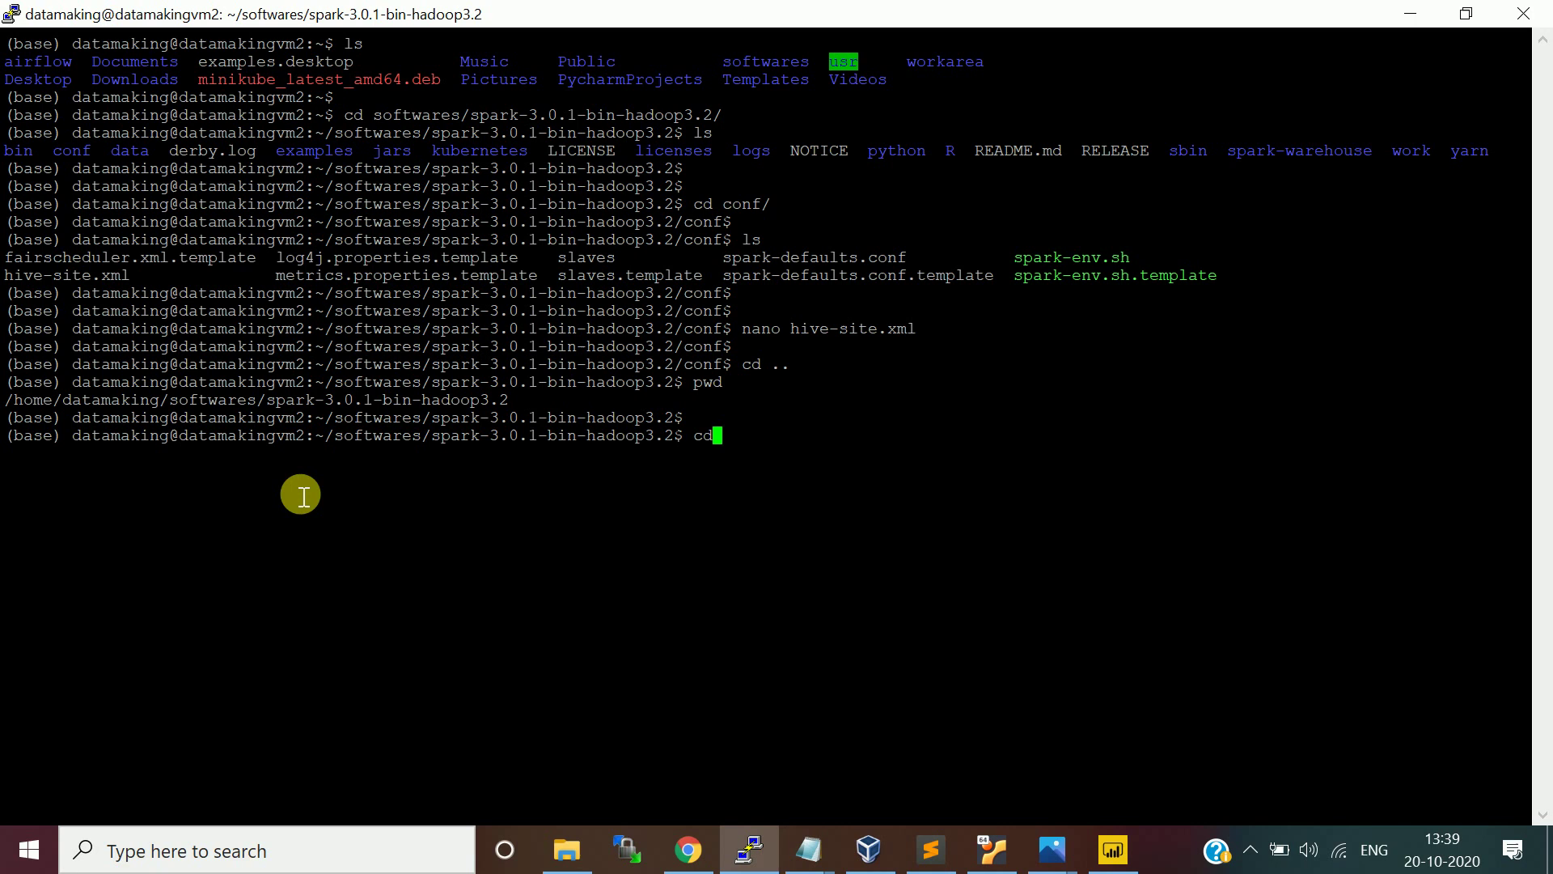
pyautogui.write('/')
pyautogui.press('Return')
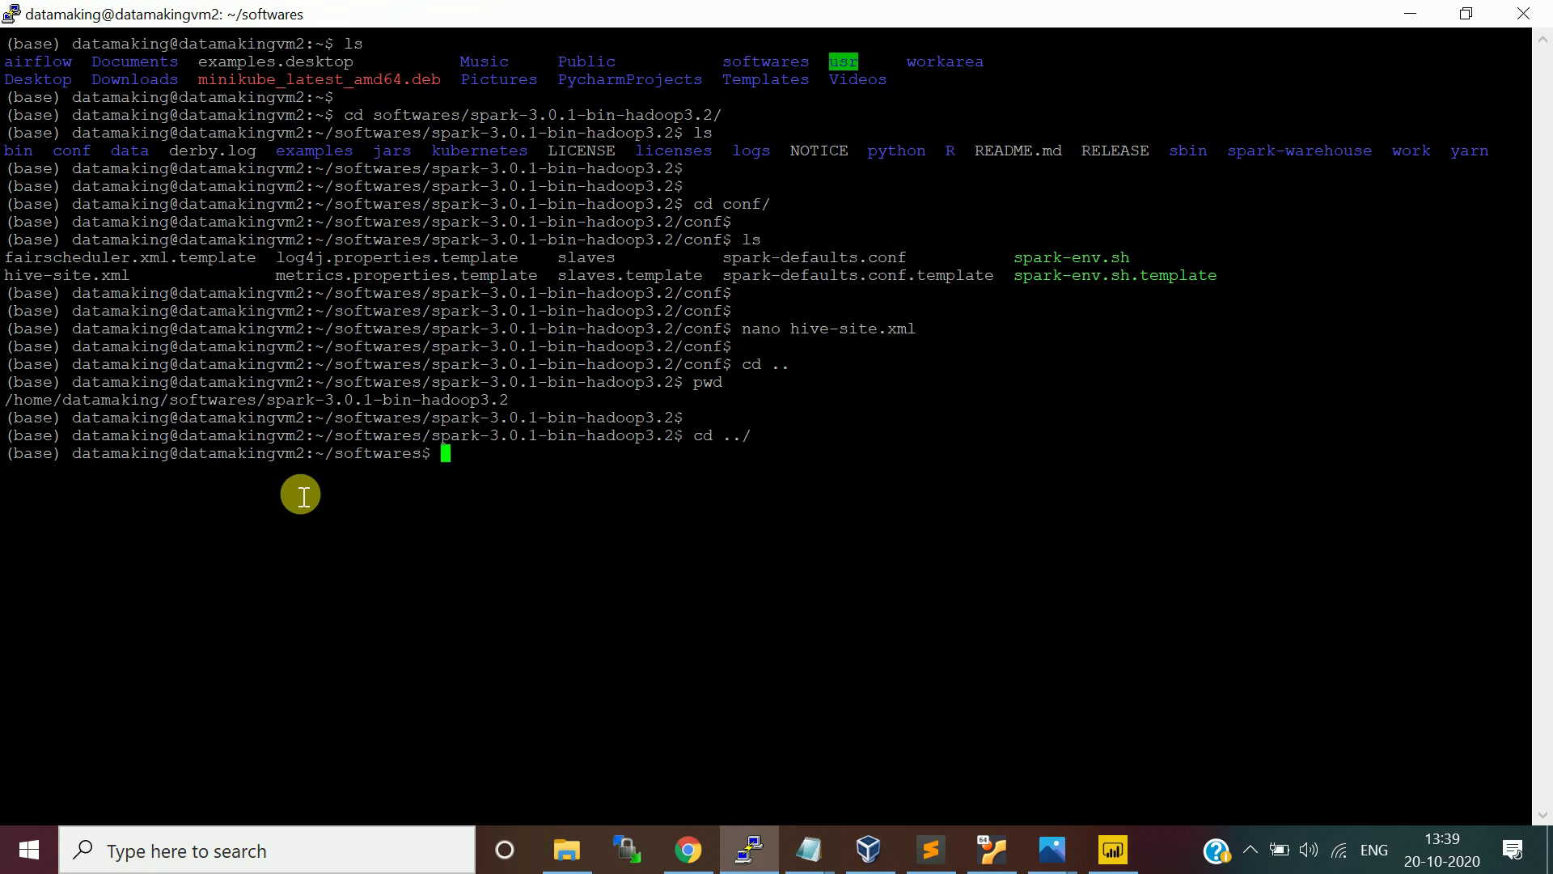
pyautogui.press('Return')
# Step: Print hive-site.xml from apache-hive-3.1.2-bin/conf with cat
pyautogui.write('cd apa')
pyautogui.press('Tab')
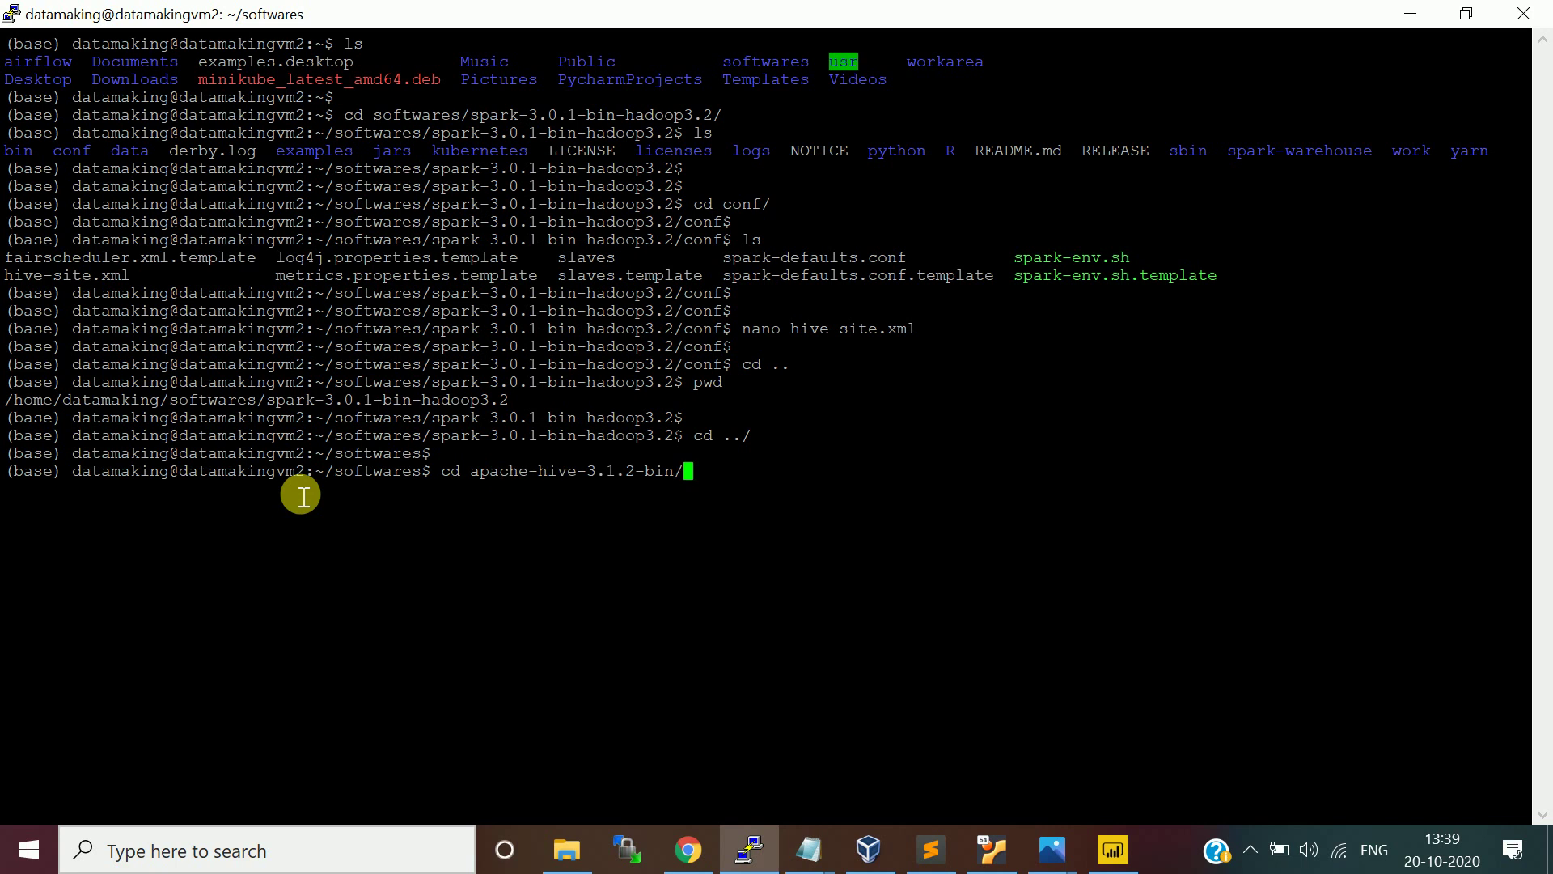
pyautogui.write('conf/')
pyautogui.press('Return')
pyautogui.press('Return')
pyautogui.write('cat h')
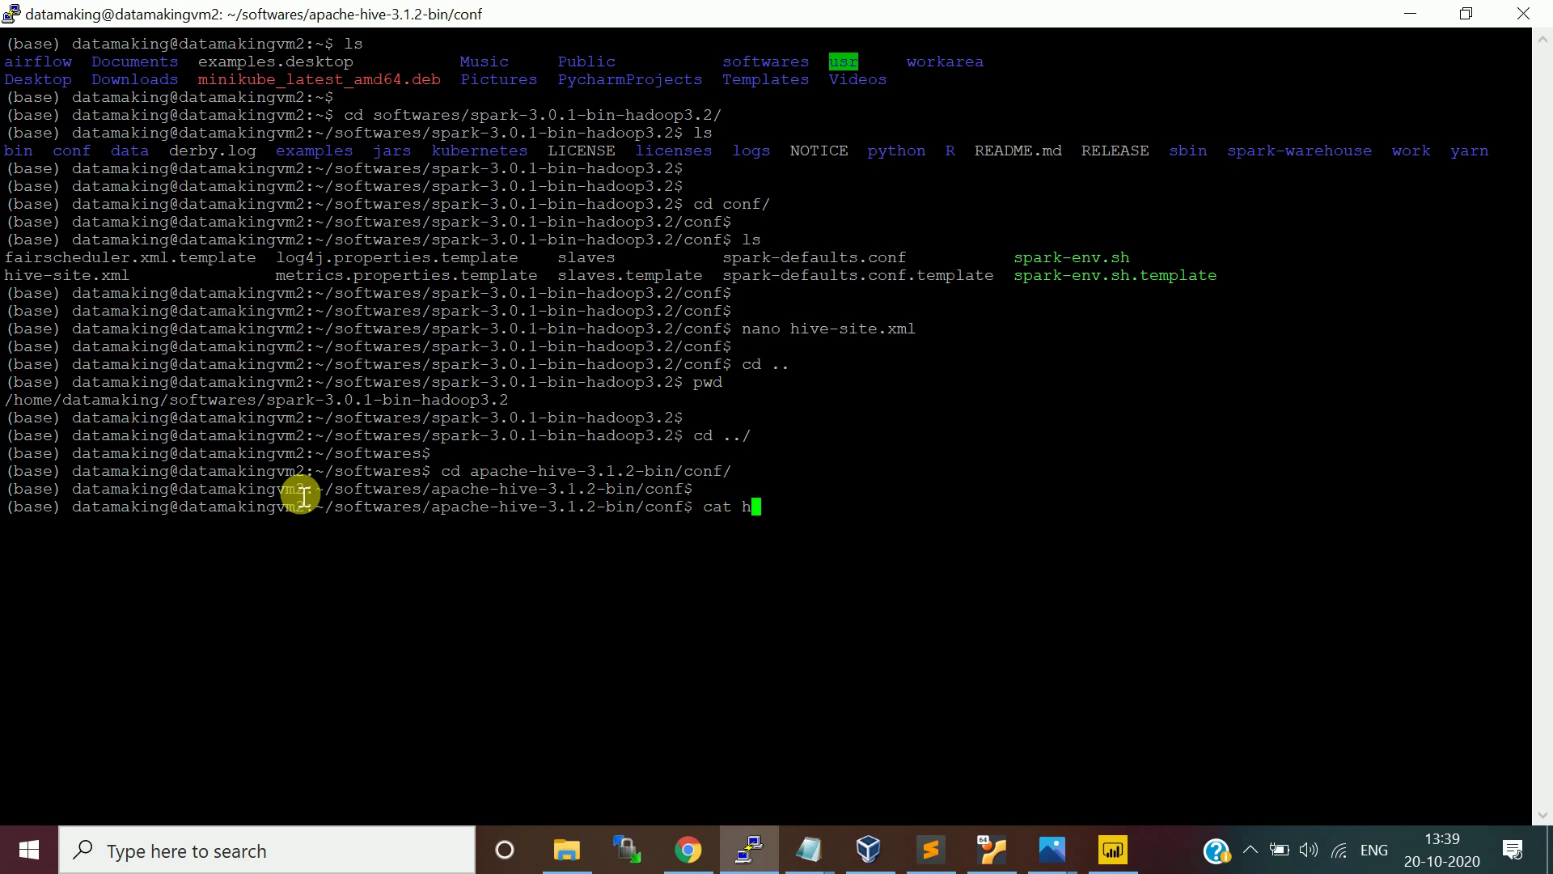
pyautogui.press('Tab')
pyautogui.write('si')
pyautogui.press('Tab')
pyautogui.press('Return')
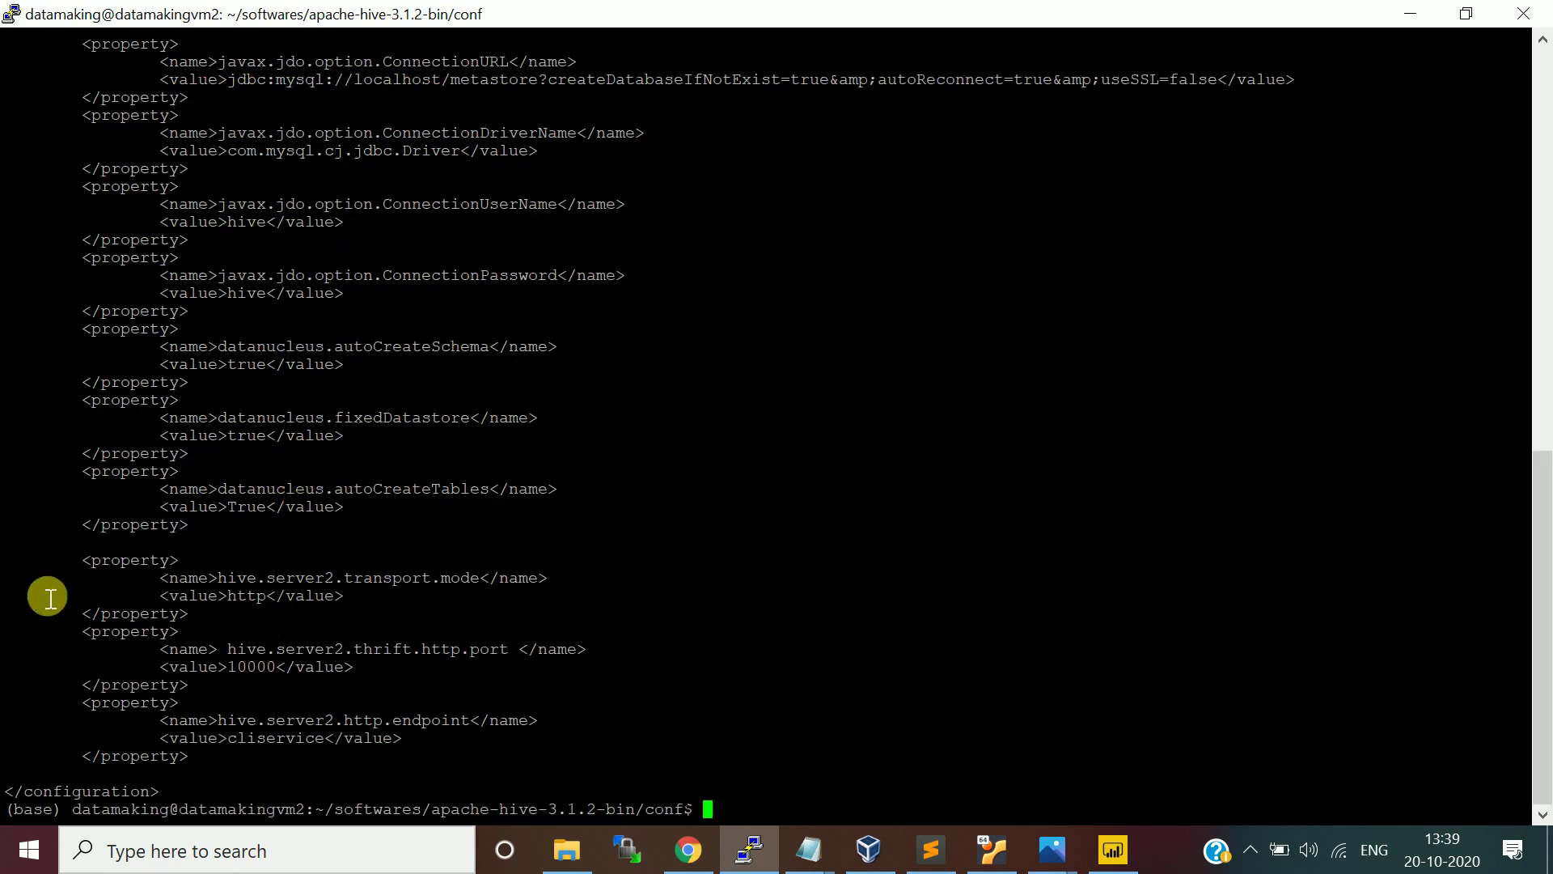
# Step: Review its three HTTP hive.server2 property blocks and clear the screen
pyautogui.moveTo(34, 558); pyautogui.dragTo(298, 781)
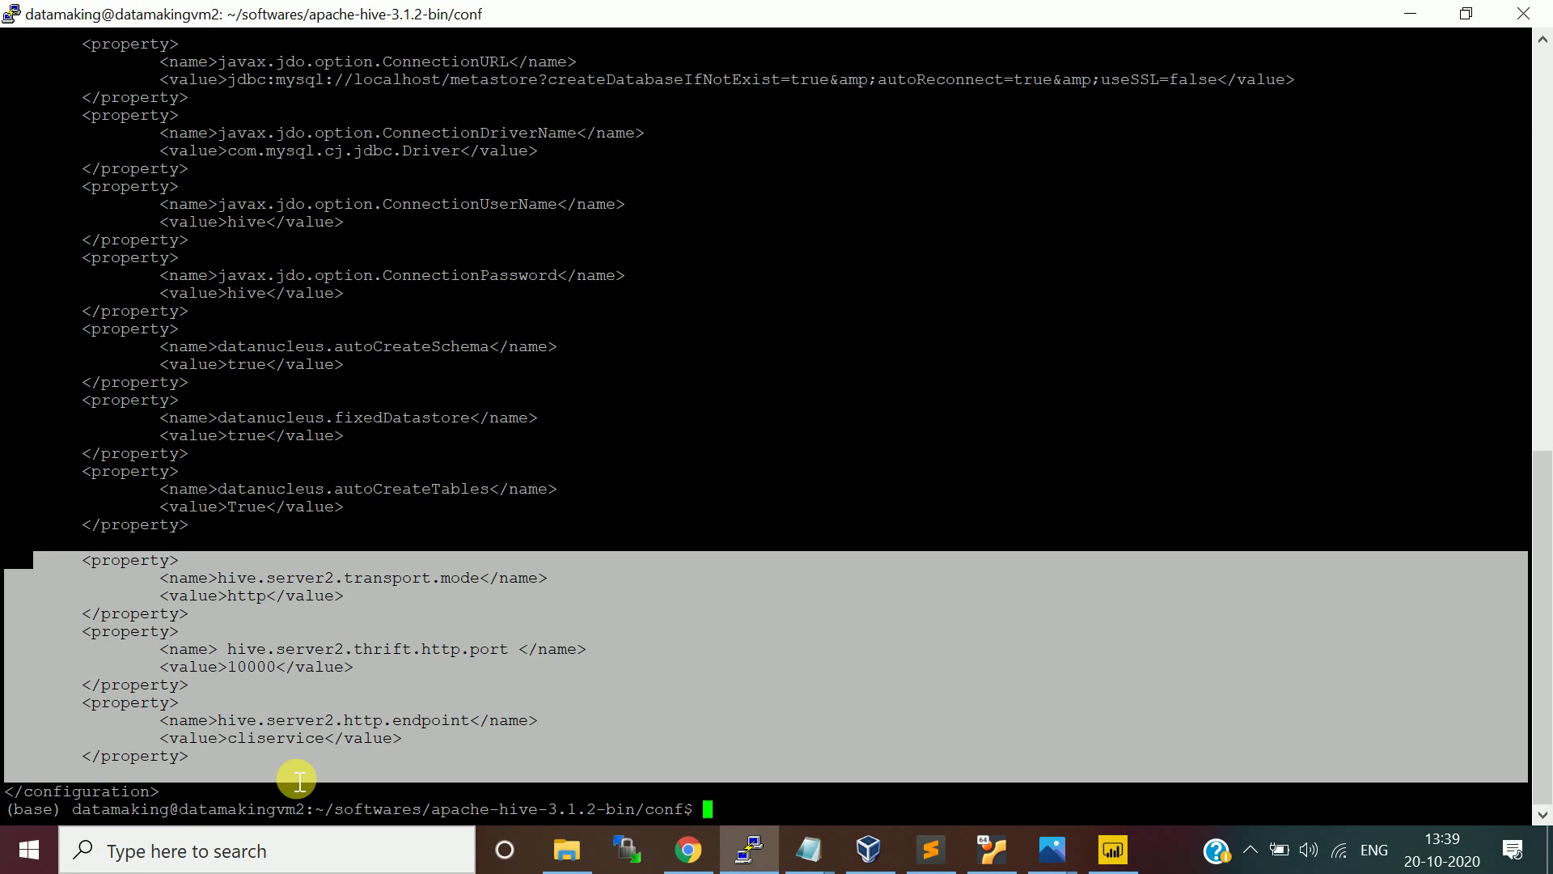
pyautogui.click(422, 647)
pyautogui.press('Return')
pyautogui.press('Return')
pyautogui.write('cd ..')
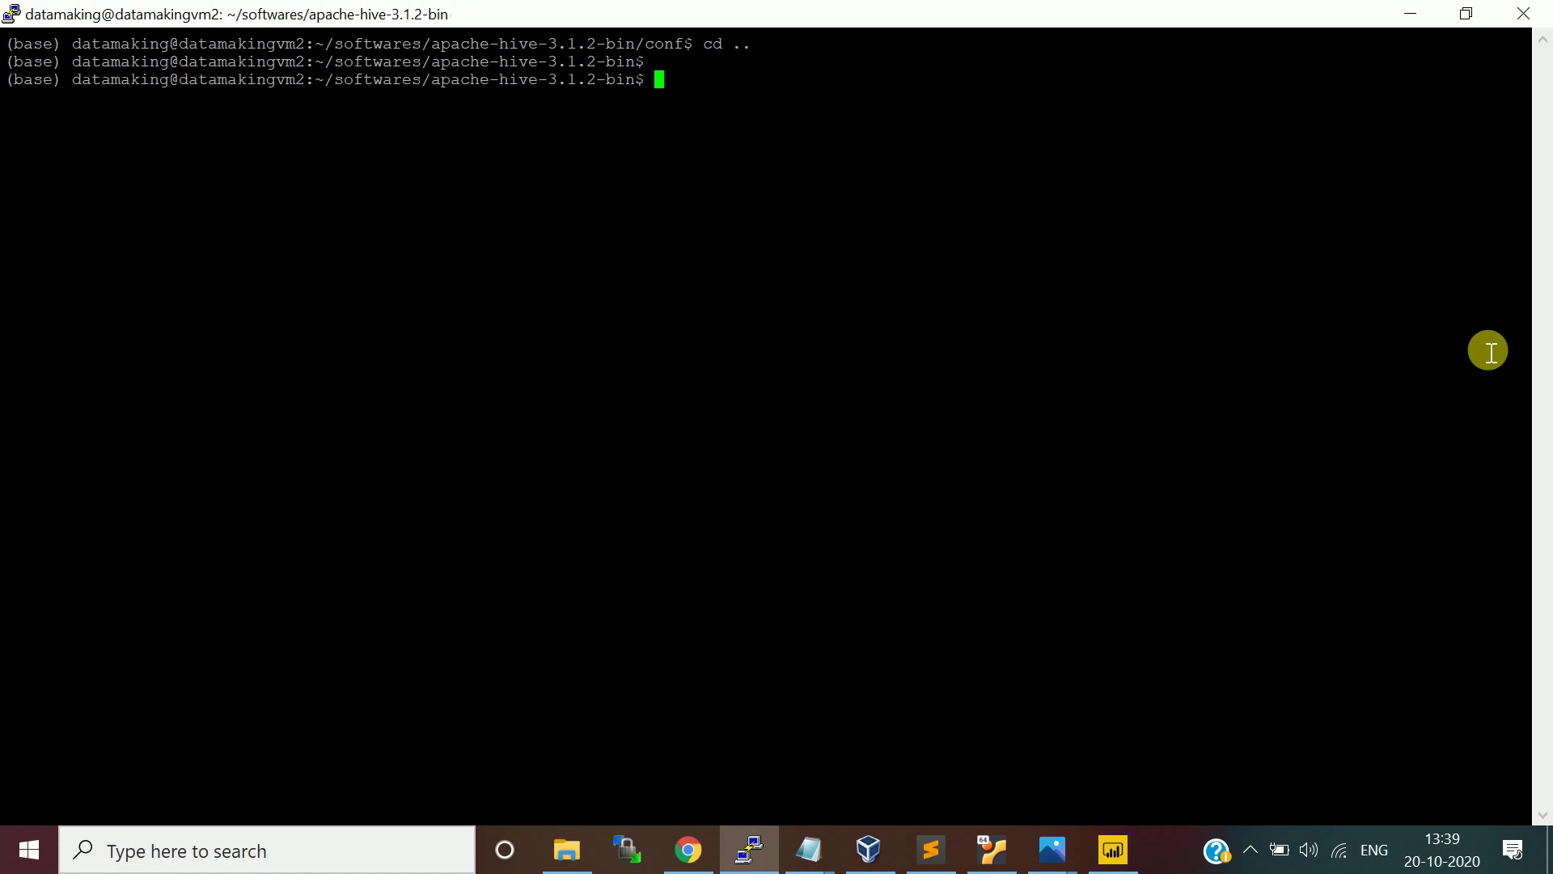
# Step: Go up to the softwares folder, briefly re-entering apache-hive-3.1.2-bin along the way
pyautogui.write('cd ..')
pyautogui.press('Return')
pyautogui.write('cd ')
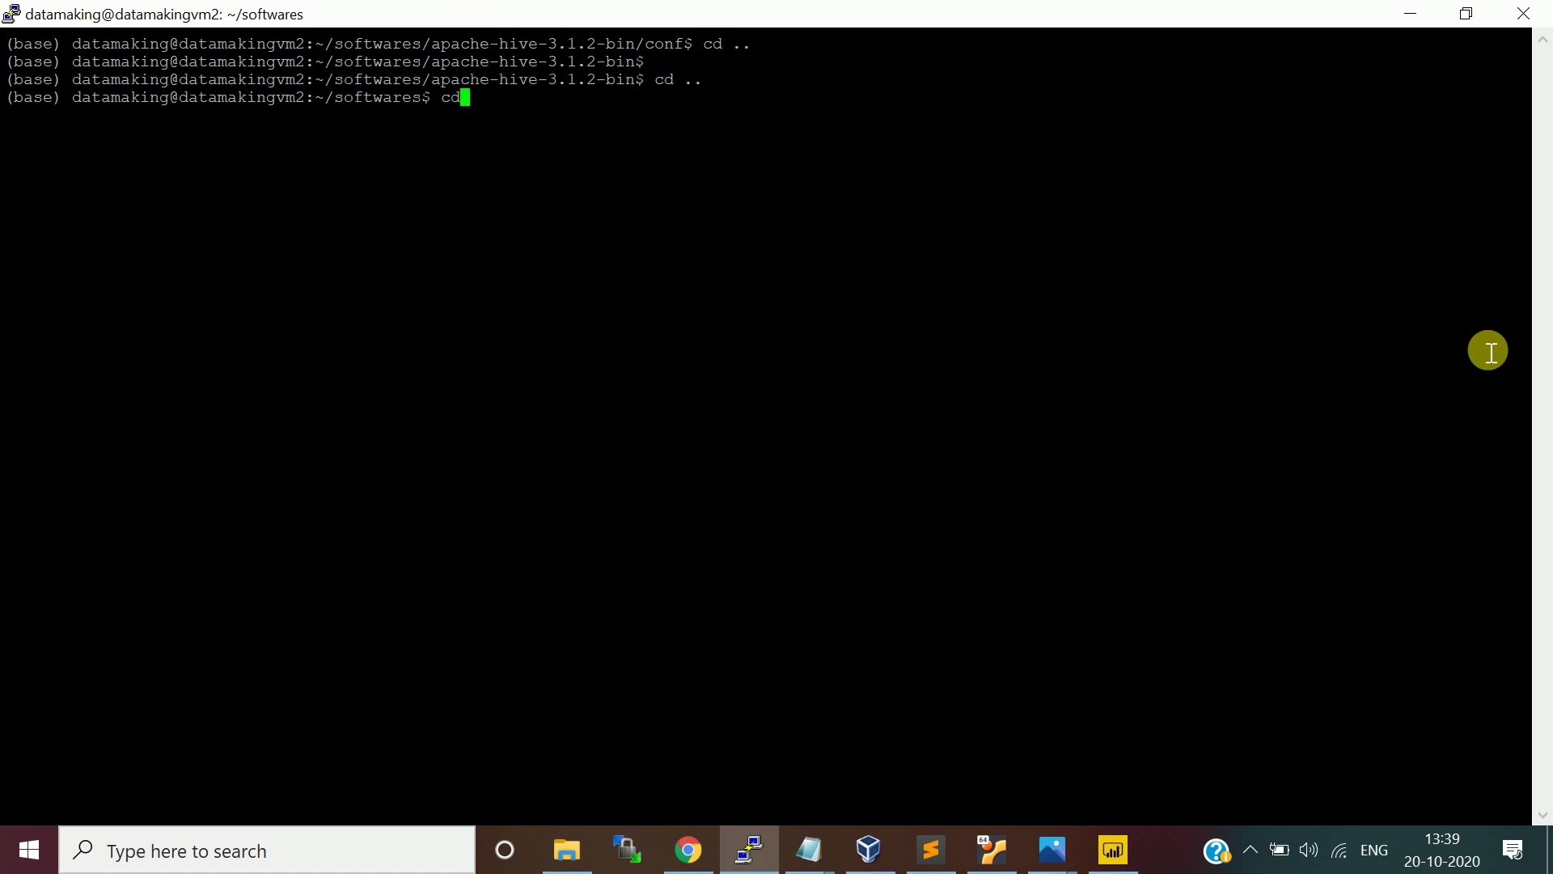
pyautogui.write('ap')
pyautogui.press('Tab')
pyautogui.press('Return')
pyautogui.press('Return')
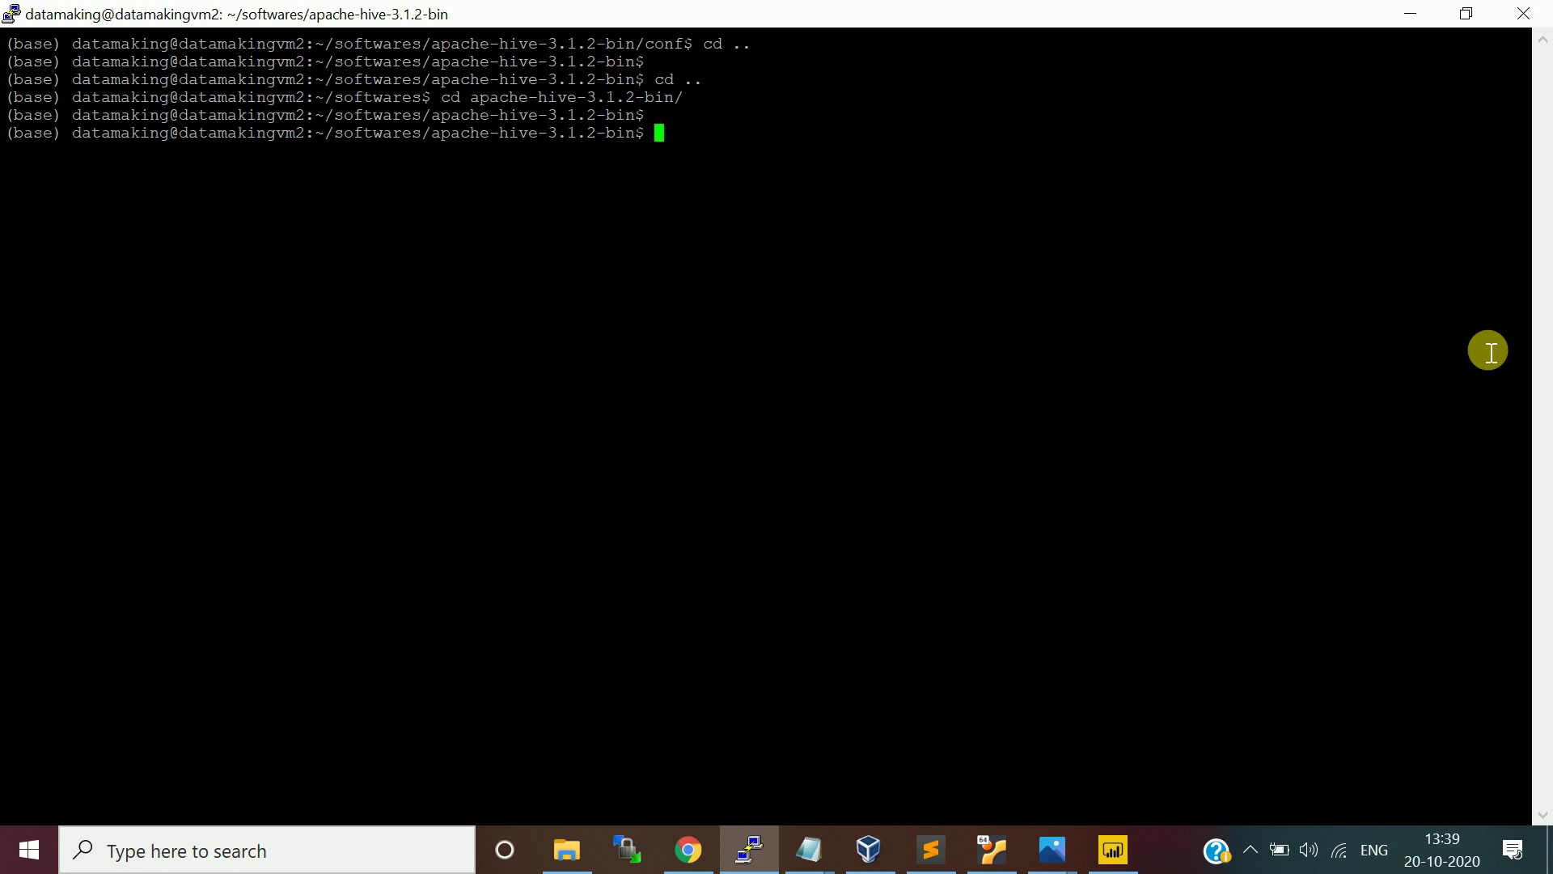
pyautogui.write('cd ..')
# Step: Enter spark-3.0.1-bin-hadoop3.2 and list its contents with ls
pyautogui.press('Return')
pyautogui.write('cd ')
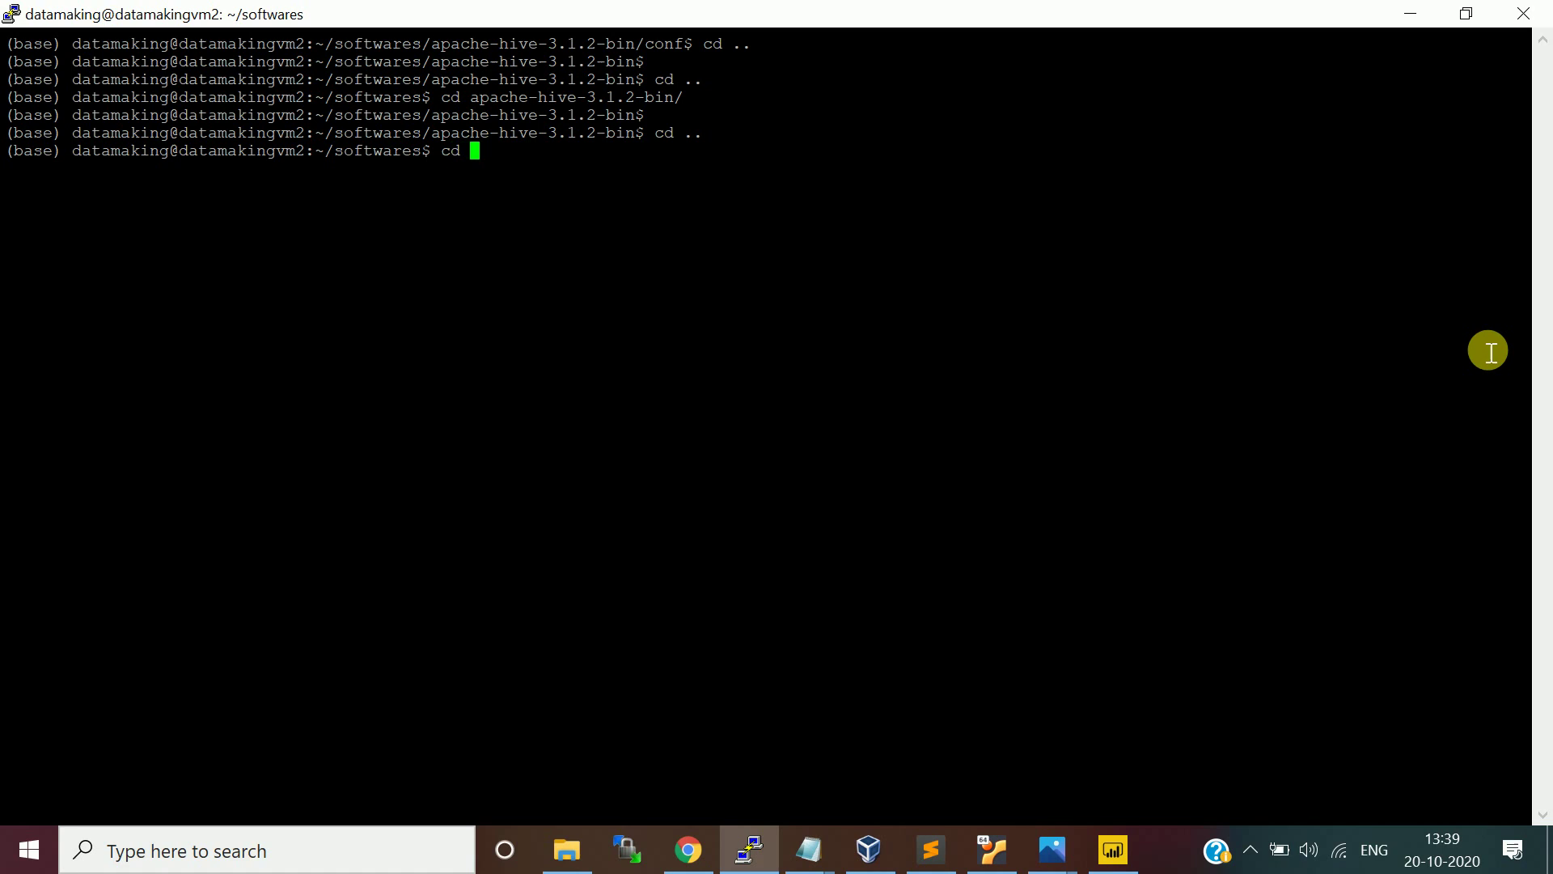
pyautogui.write('sp')
pyautogui.press('Tab')
pyautogui.press('Return')
pyautogui.press('Return')
pyautogui.write('l')
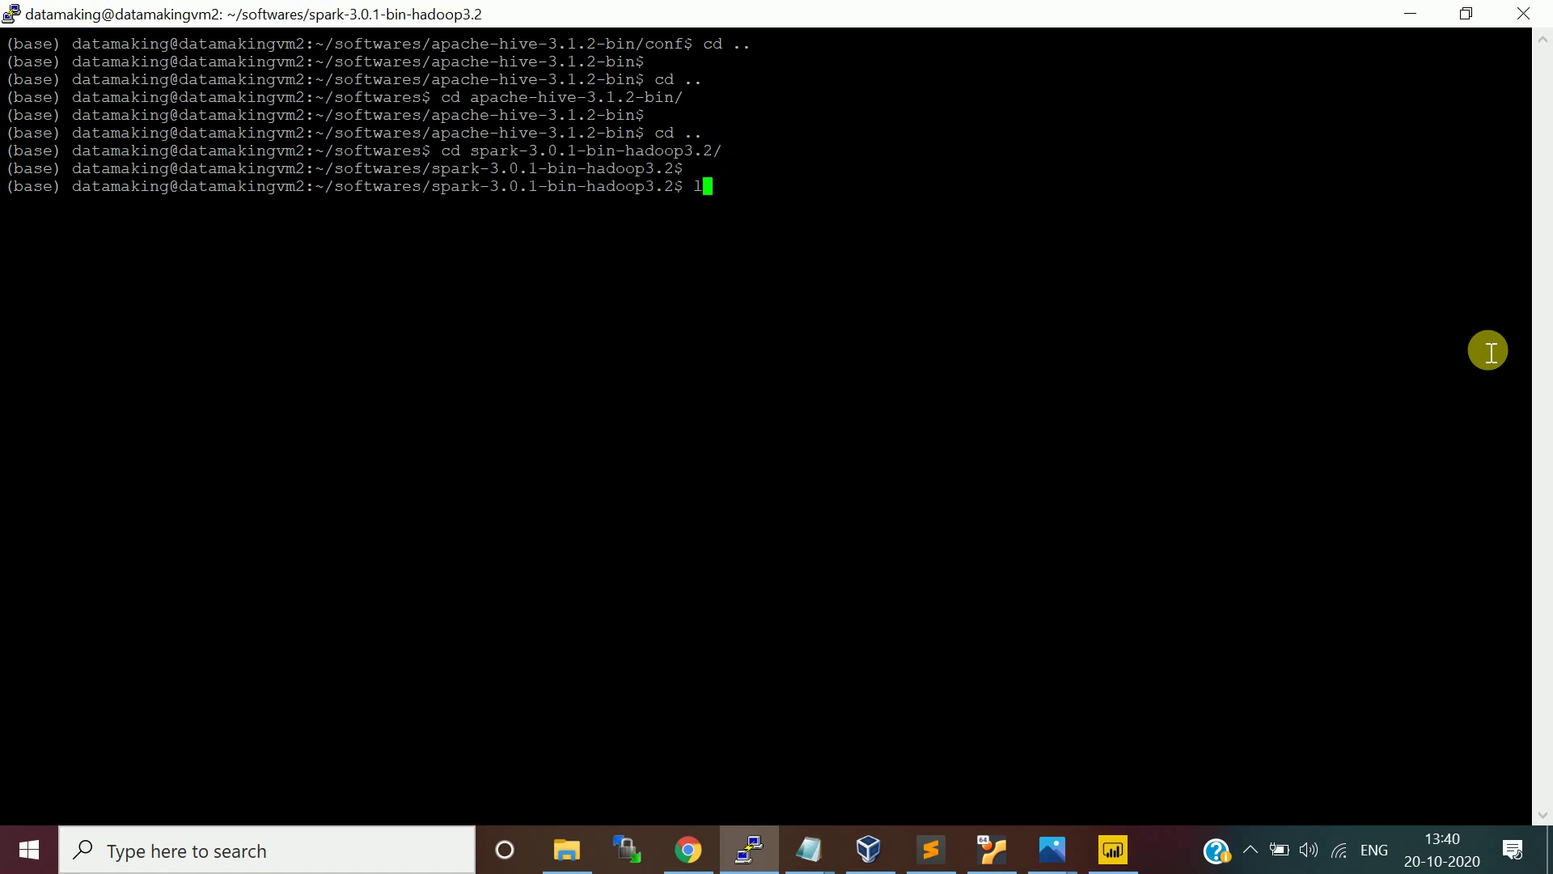
pyautogui.write('s')
pyautogui.press('Return')
pyautogui.press('Return')
pyautogui.press('Return')
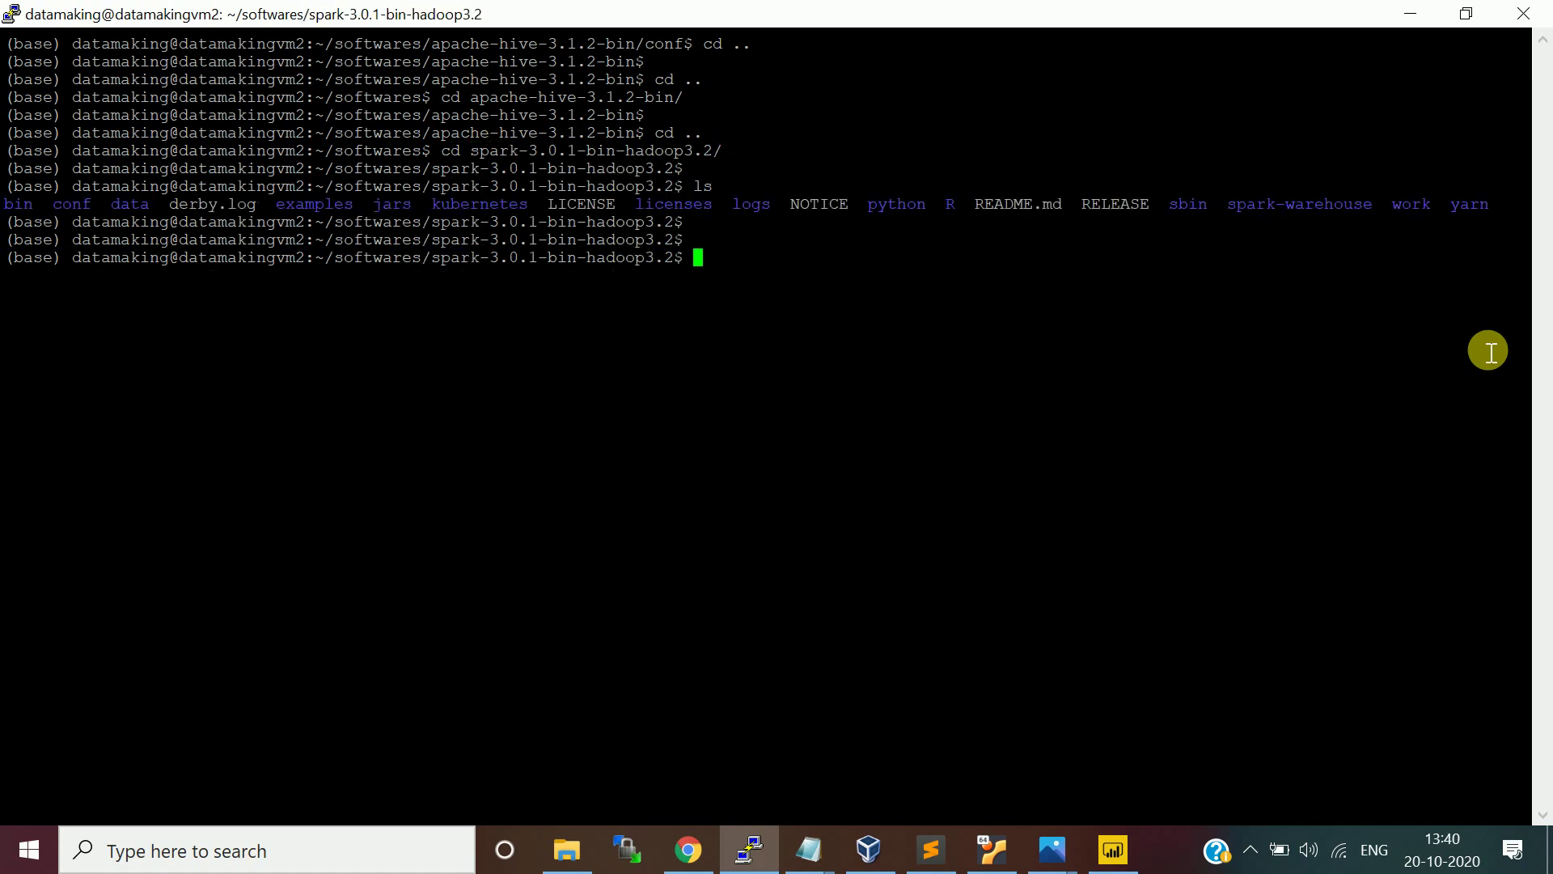
pyautogui.hotkey('alt', 'Tab')
pyautogui.hotkey('alt', 'Tab')
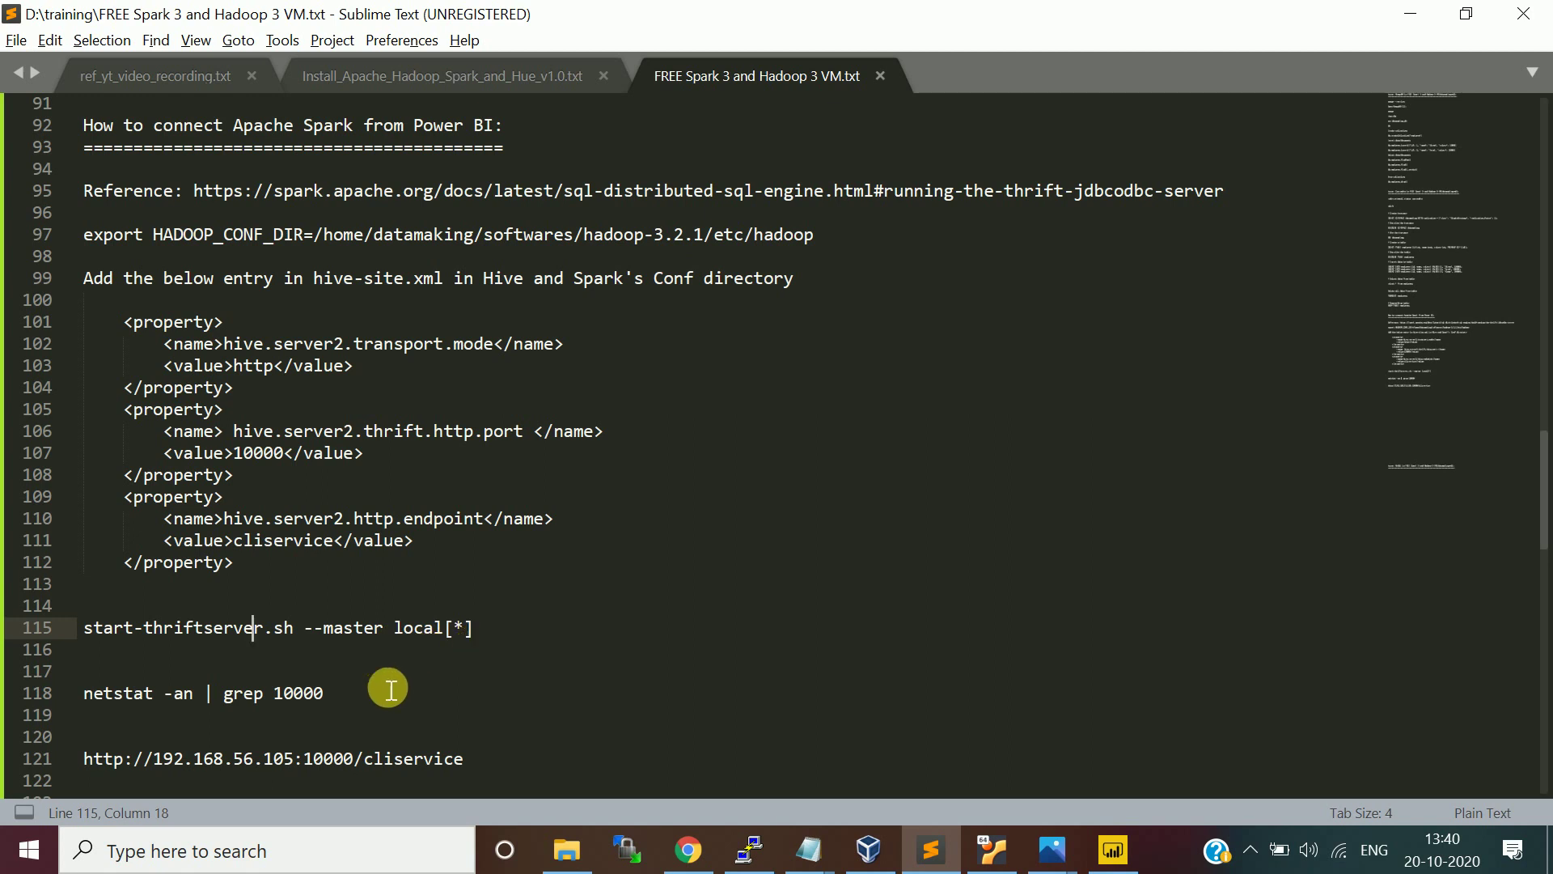
# Step: Copy the netstat -an | grep 10000 check from the notes and run it in PuTTY
pyautogui.moveTo(323, 696); pyautogui.dragTo(68, 700)
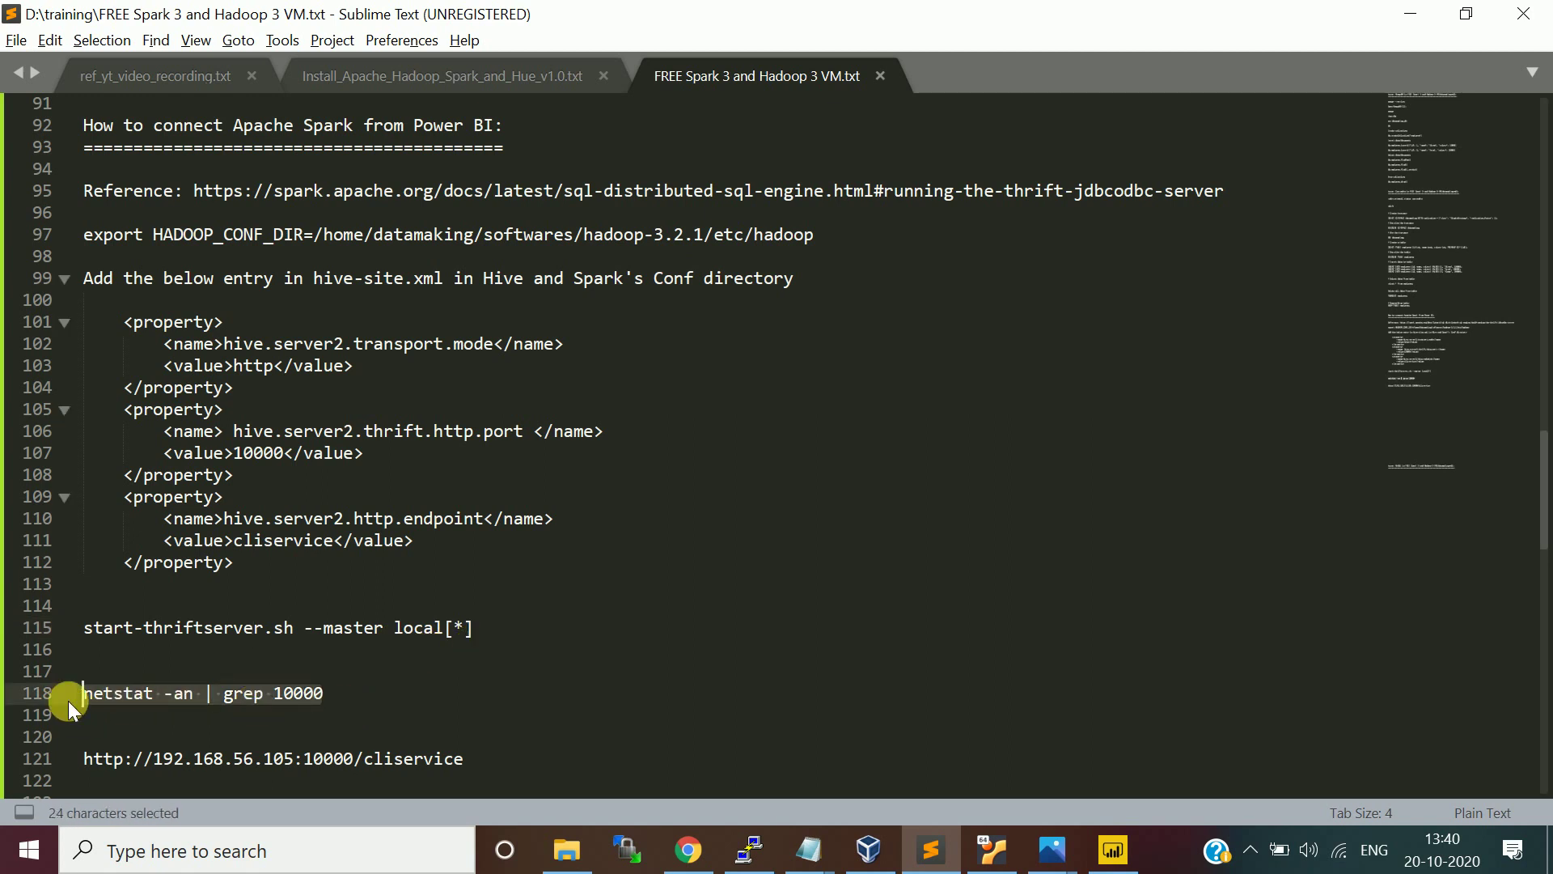
pyautogui.hotkey('ctrl', 'c')
pyautogui.hotkey('alt', 'Tab')
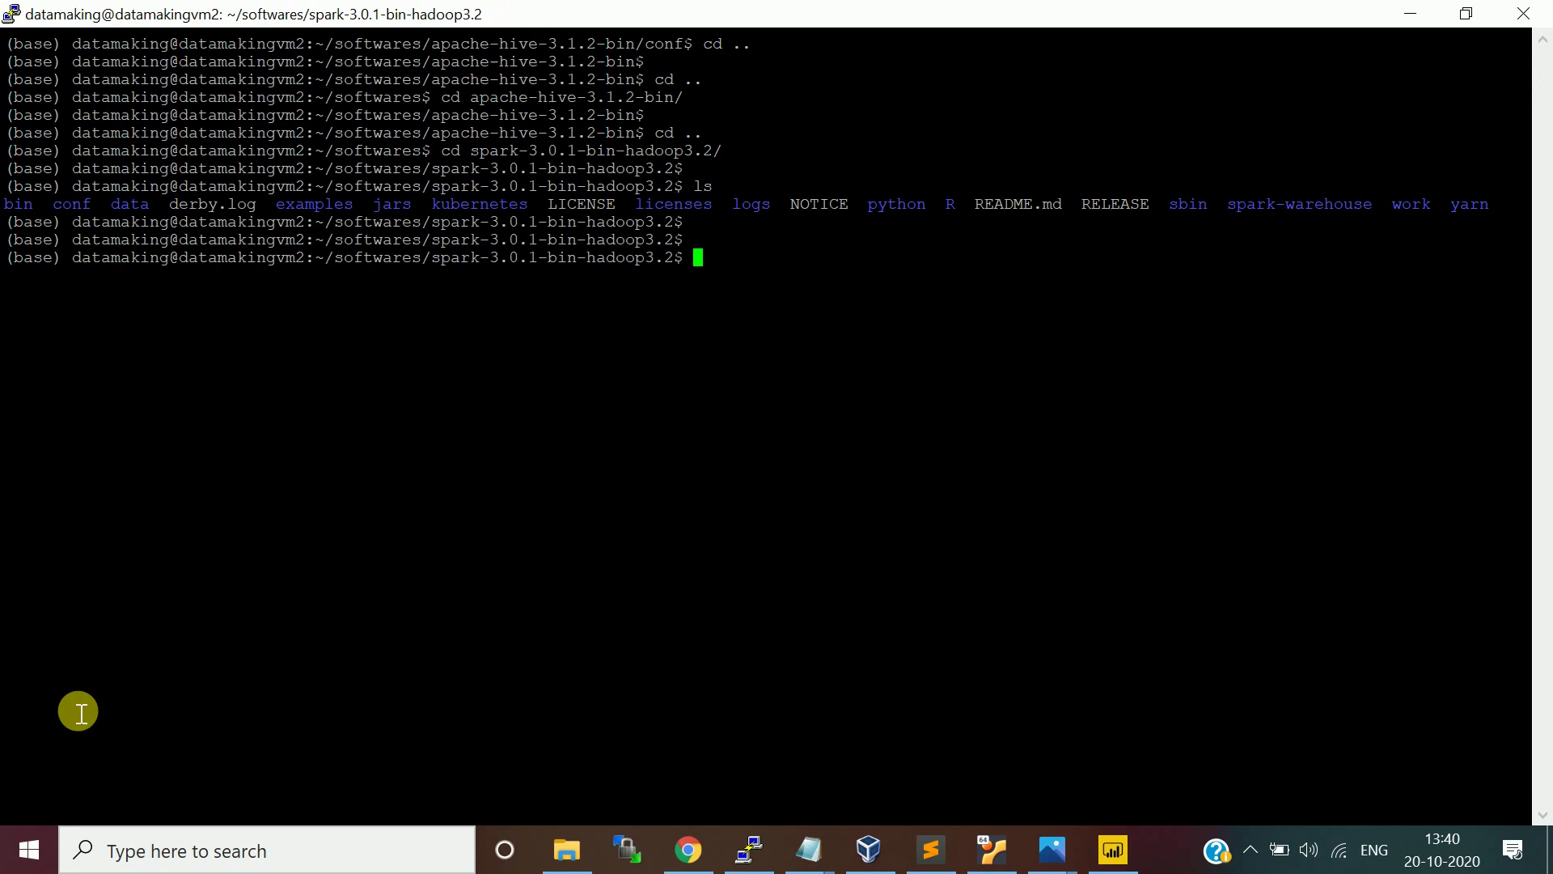
pyautogui.rightClick(79, 712)
pyautogui.press('Return')
pyautogui.press('Return')
# Step: Copy start-thriftserver.sh --master local[*] from the notes and run it in PuTTY
pyautogui.hotkey('alt', 'Tab')
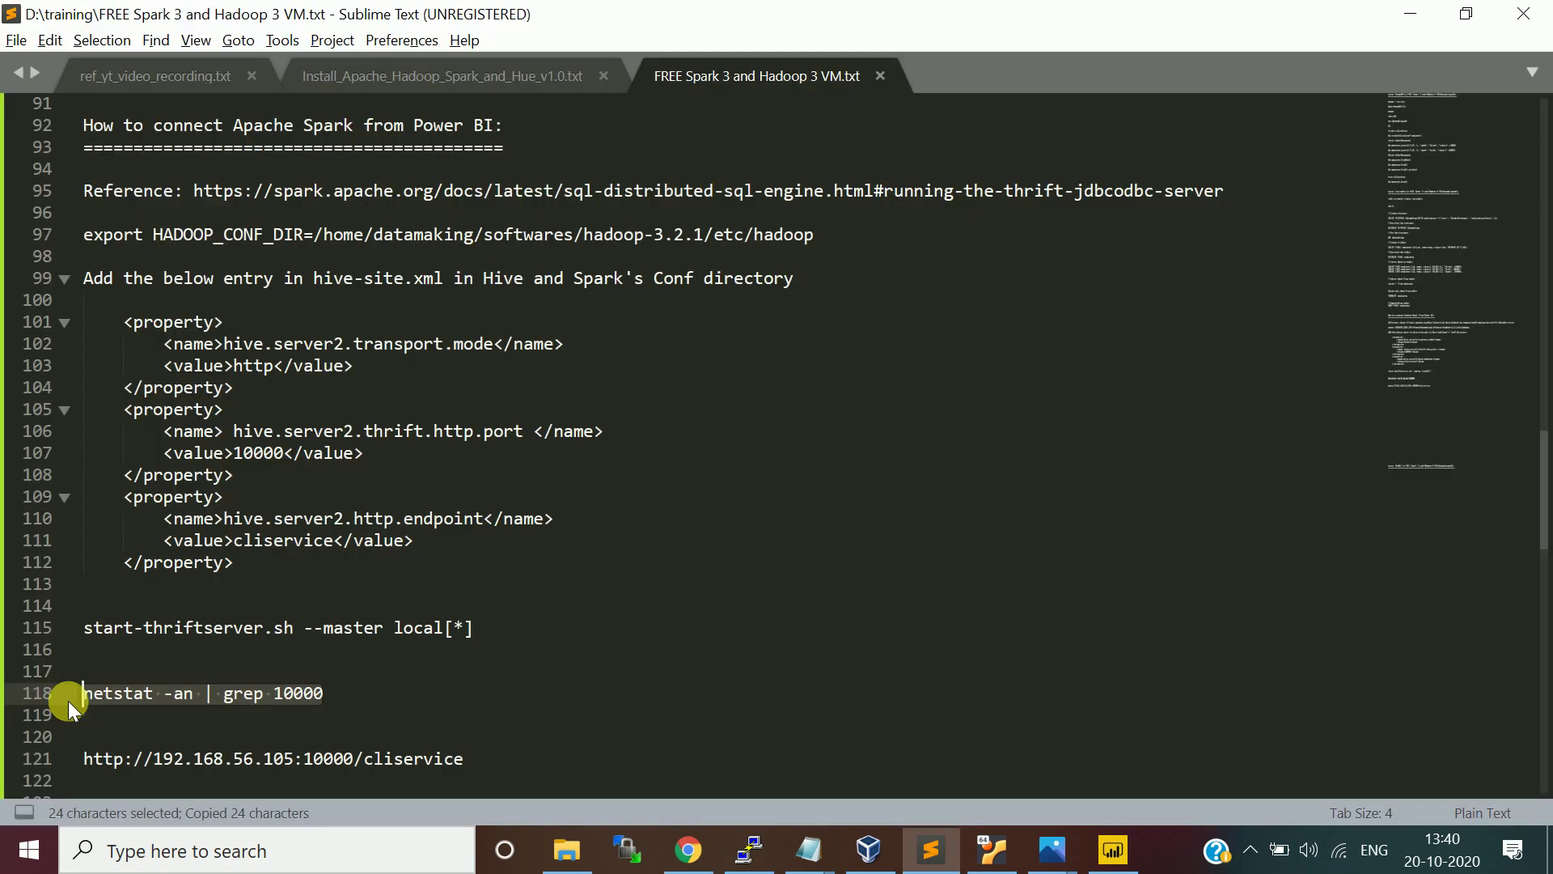
pyautogui.moveTo(496, 634); pyautogui.dragTo(86, 635)
pyautogui.hotkey('ctrl', 's')
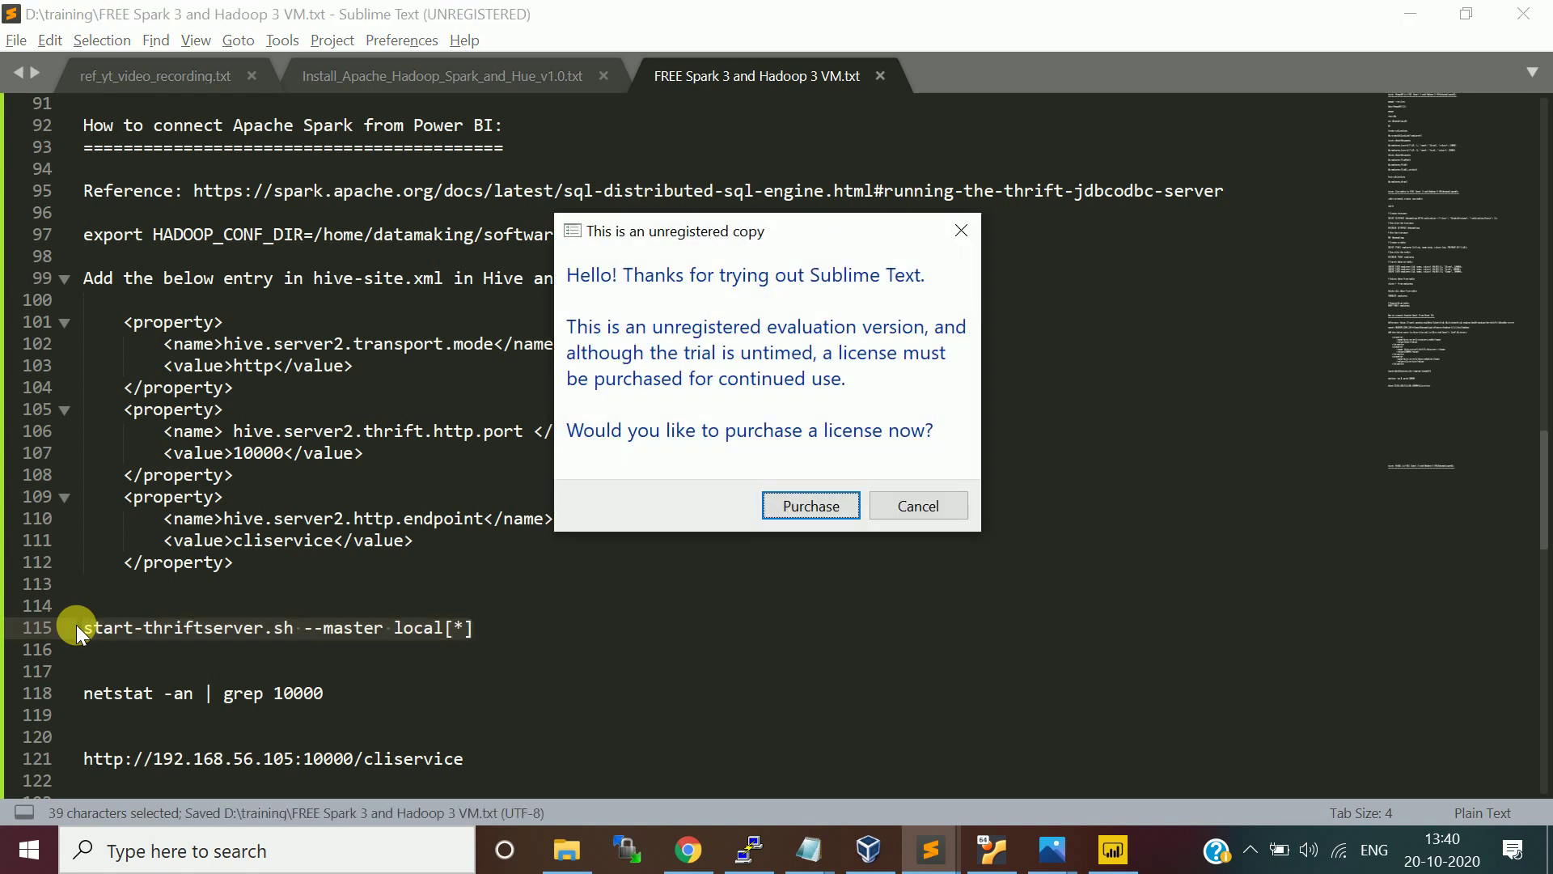
pyautogui.click(922, 504)
pyautogui.hotkey('alt', 'Tab')
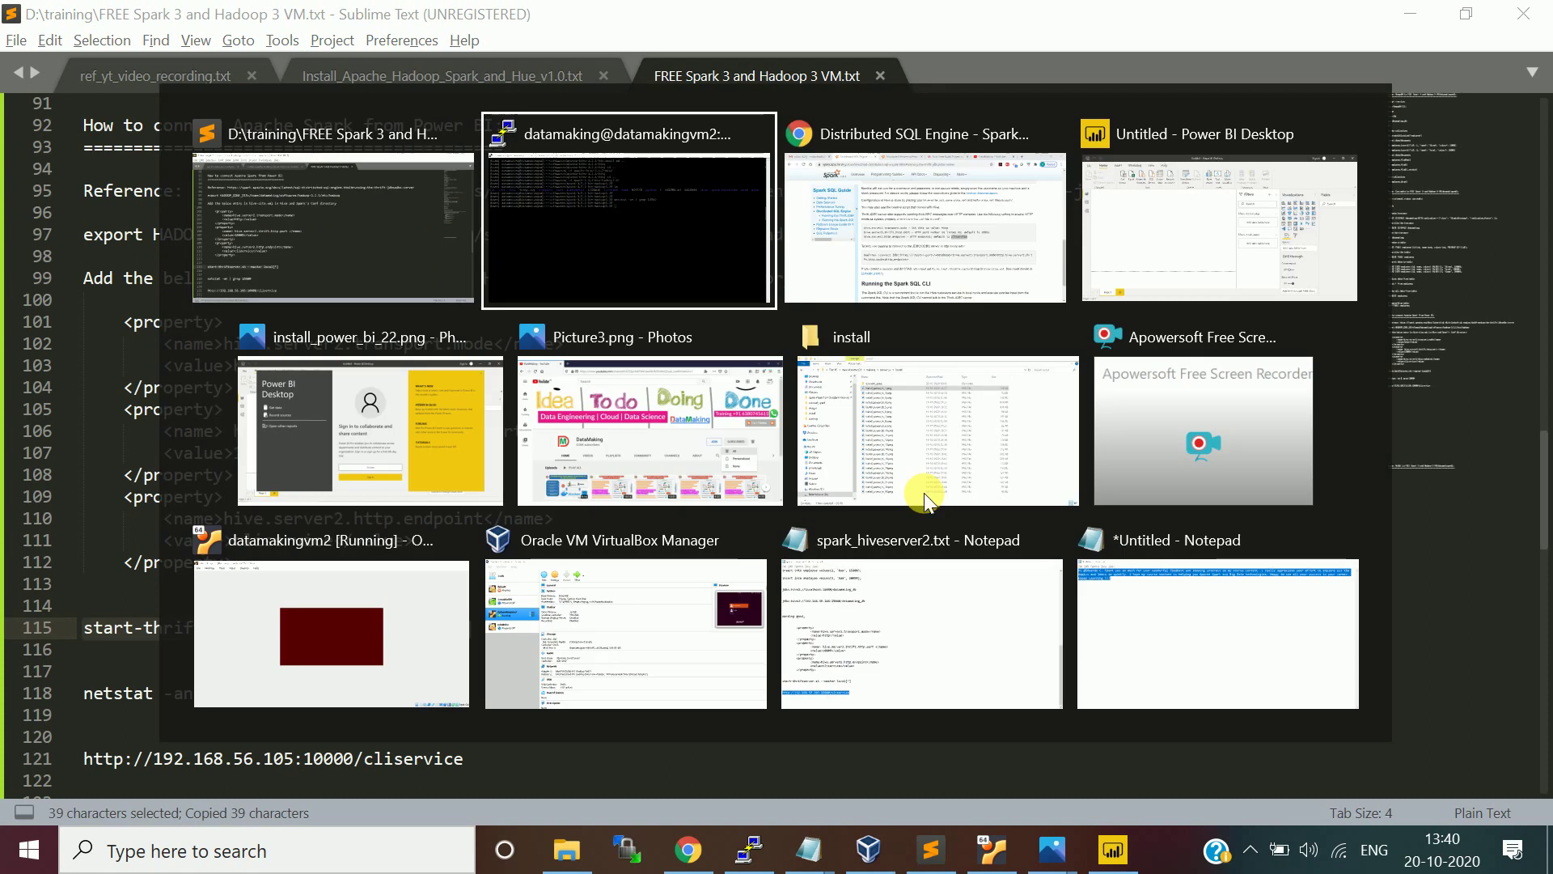
pyautogui.rightClick(936, 503)
pyautogui.press('Return')
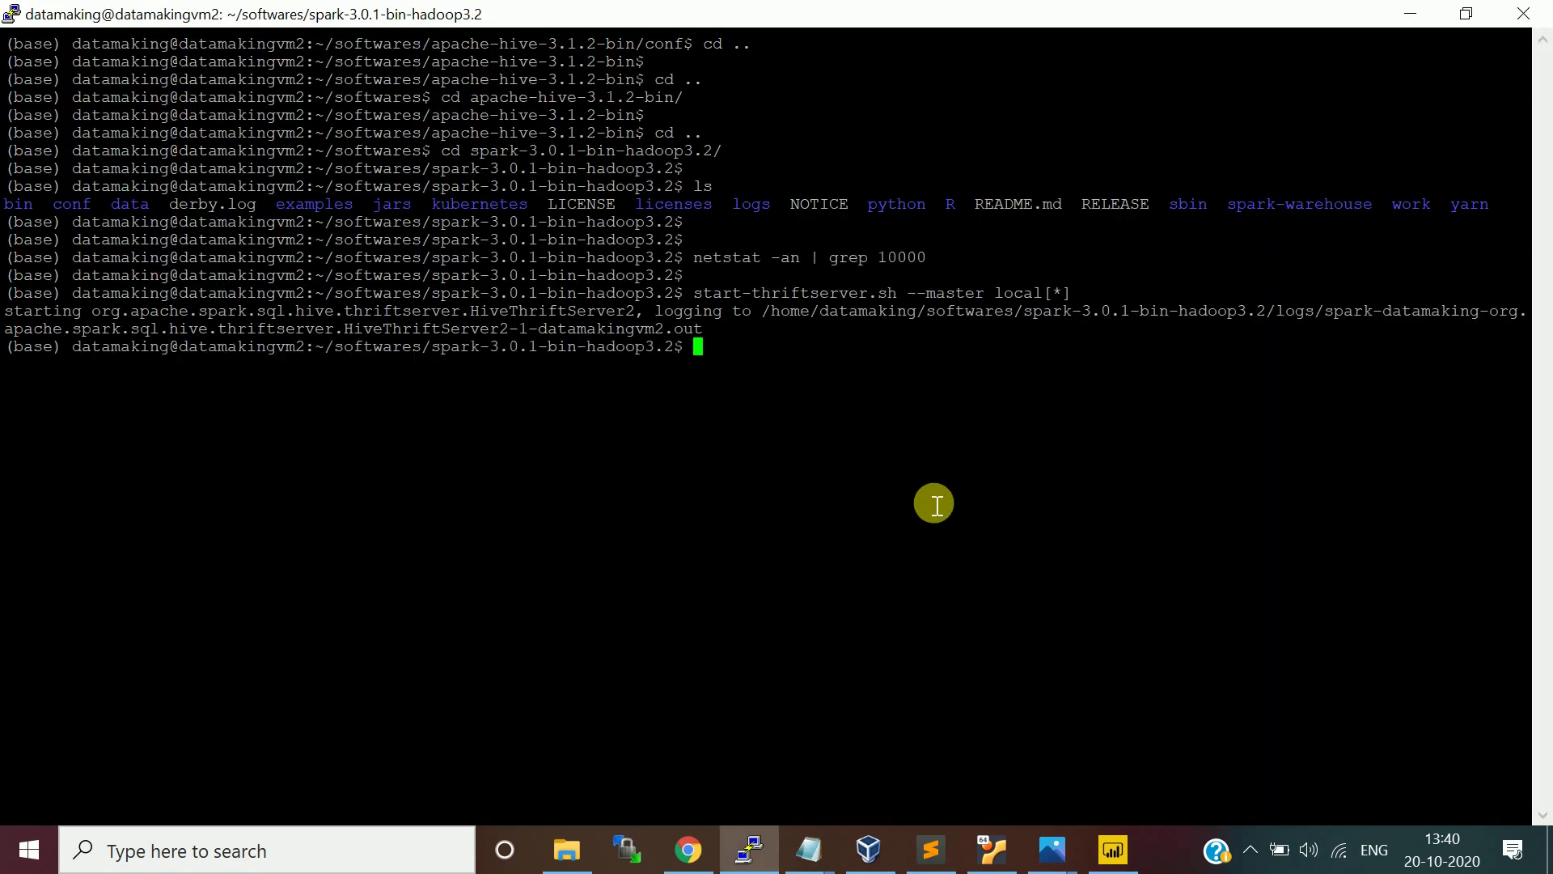
# Step: Print the Thrift server log file with cat to follow its startup
pyautogui.press('Return')
pyautogui.press('Return')
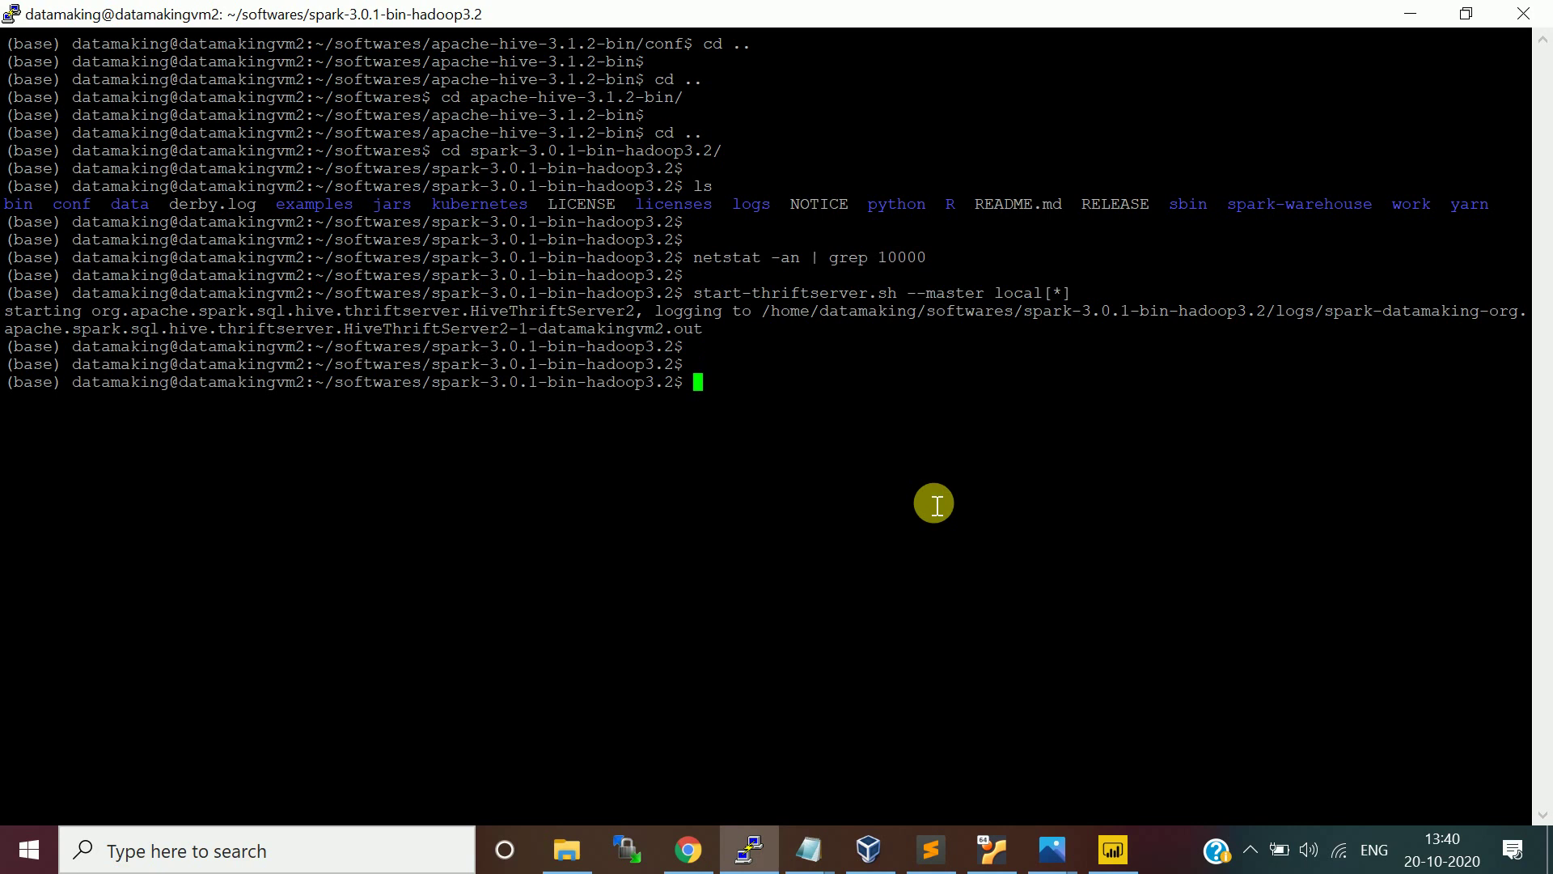
pyautogui.doubleClick(944, 322)
pyautogui.write('cat')
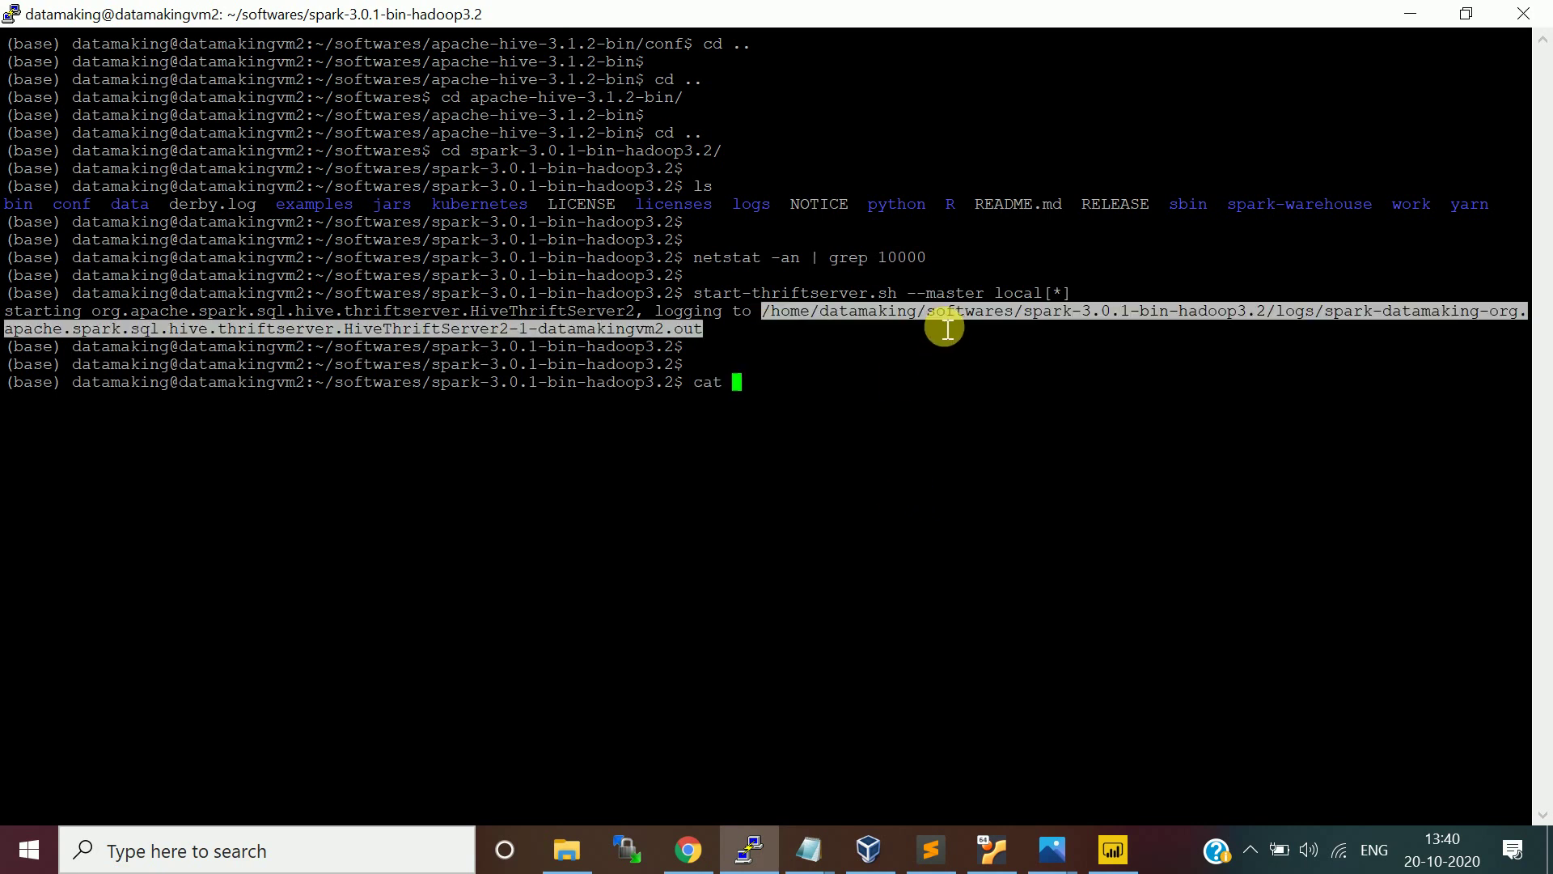
pyautogui.rightClick(945, 328)
pyautogui.press('Return')
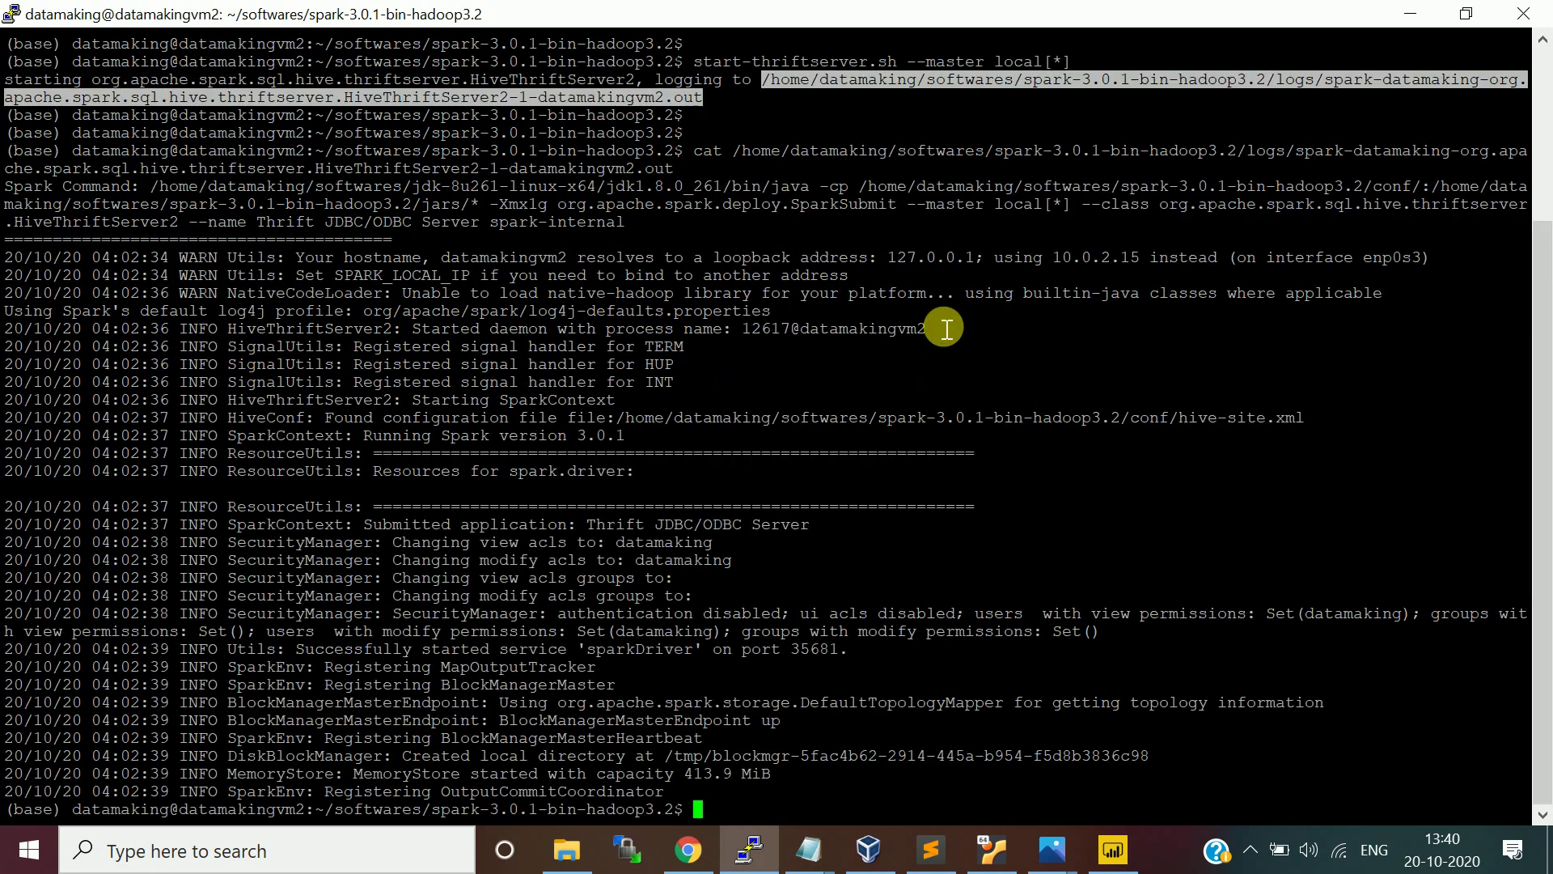
pyautogui.press('Return')
pyautogui.press('Return')
pyautogui.press('Return')
pyautogui.press('Return')
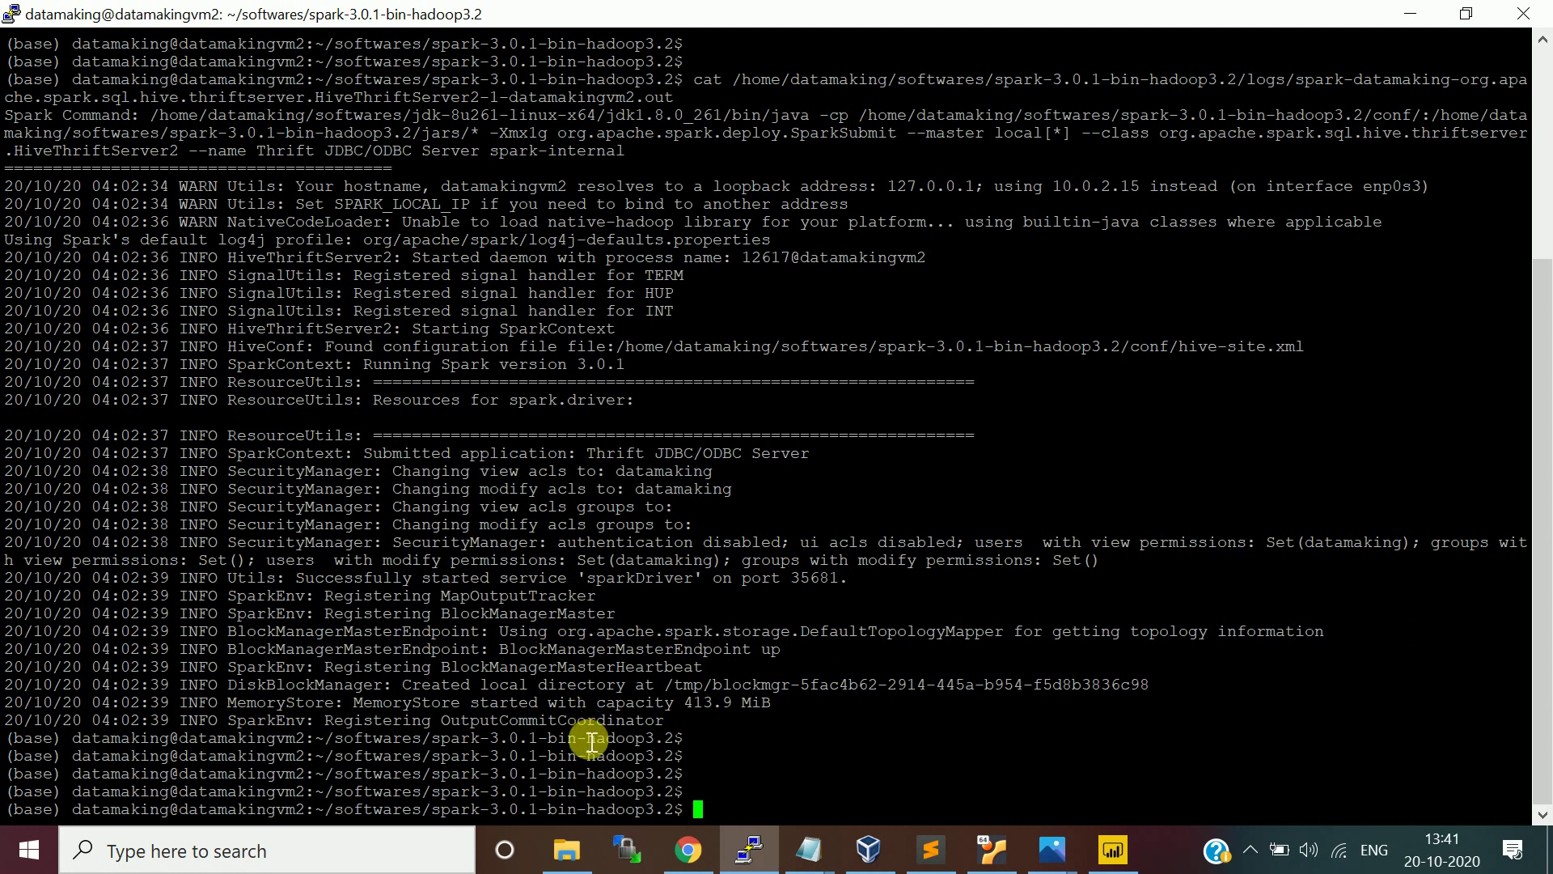
pyautogui.press('Up')
pyautogui.press('Return')
# Step: Reprint the log until it shows ThriftHttpCLIService in http mode on port 10000
pyautogui.press('Return')
pyautogui.press('Return')
pyautogui.press('Return')
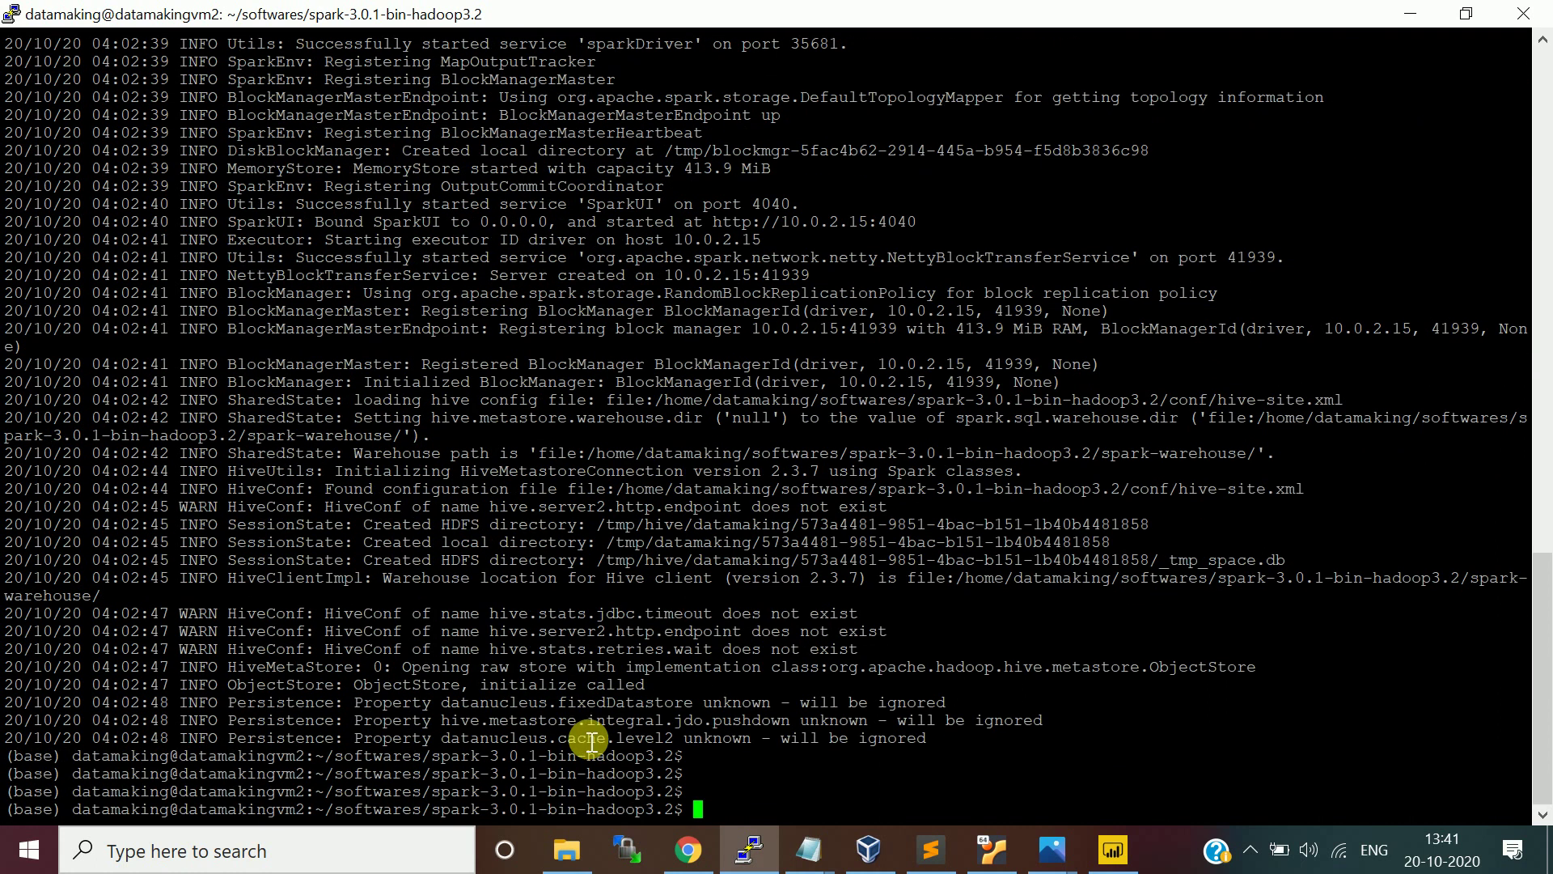
pyautogui.press('Return')
pyautogui.press('Return')
pyautogui.press('Return')
pyautogui.press('Return')
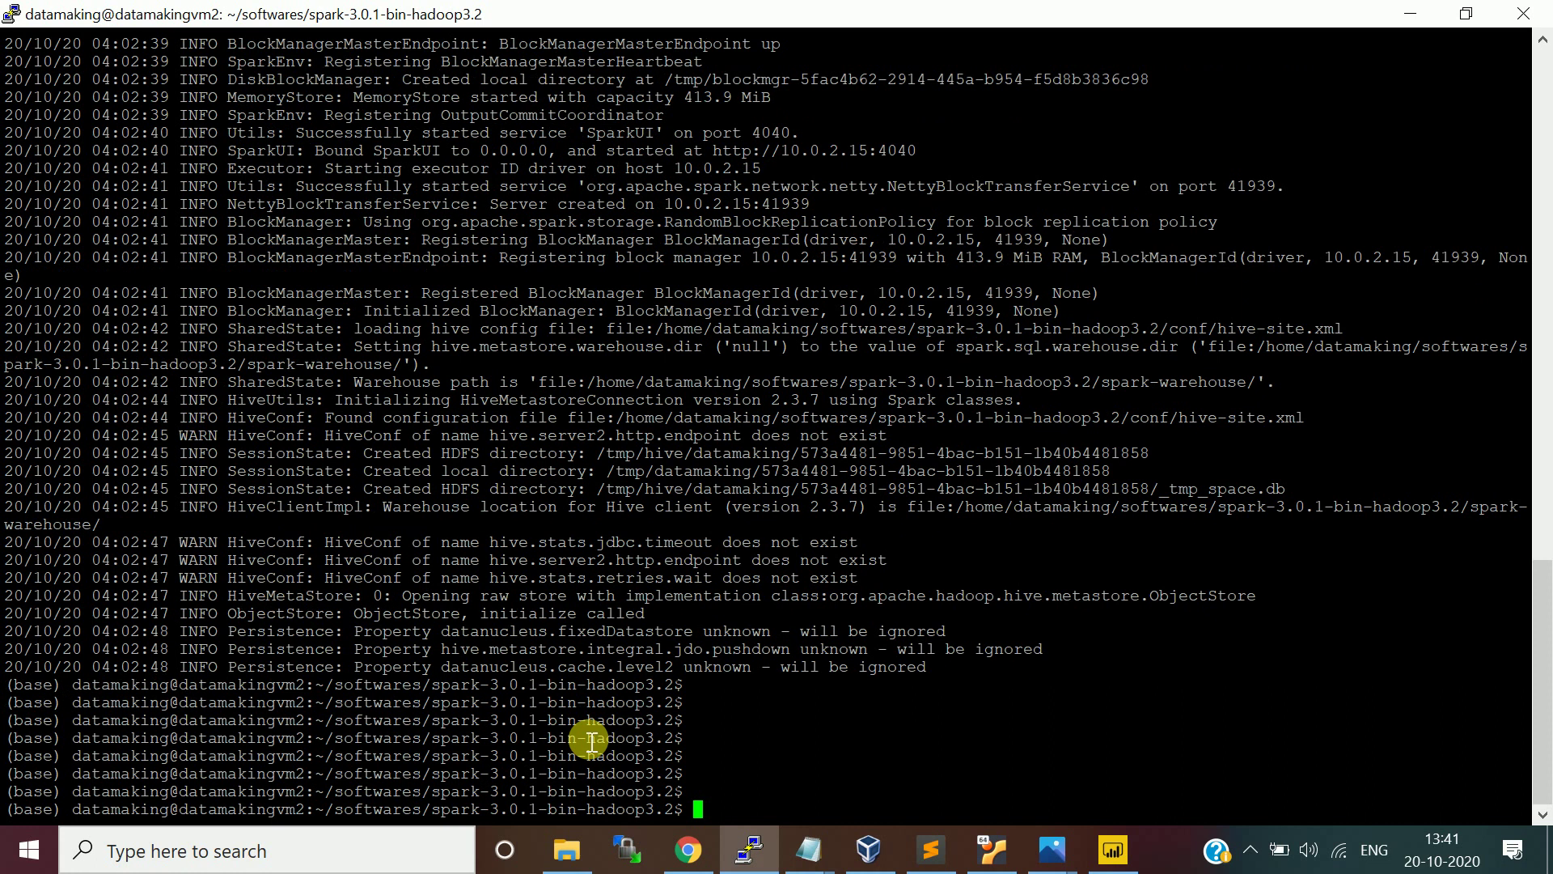
pyautogui.press('Up')
pyautogui.press('Return')
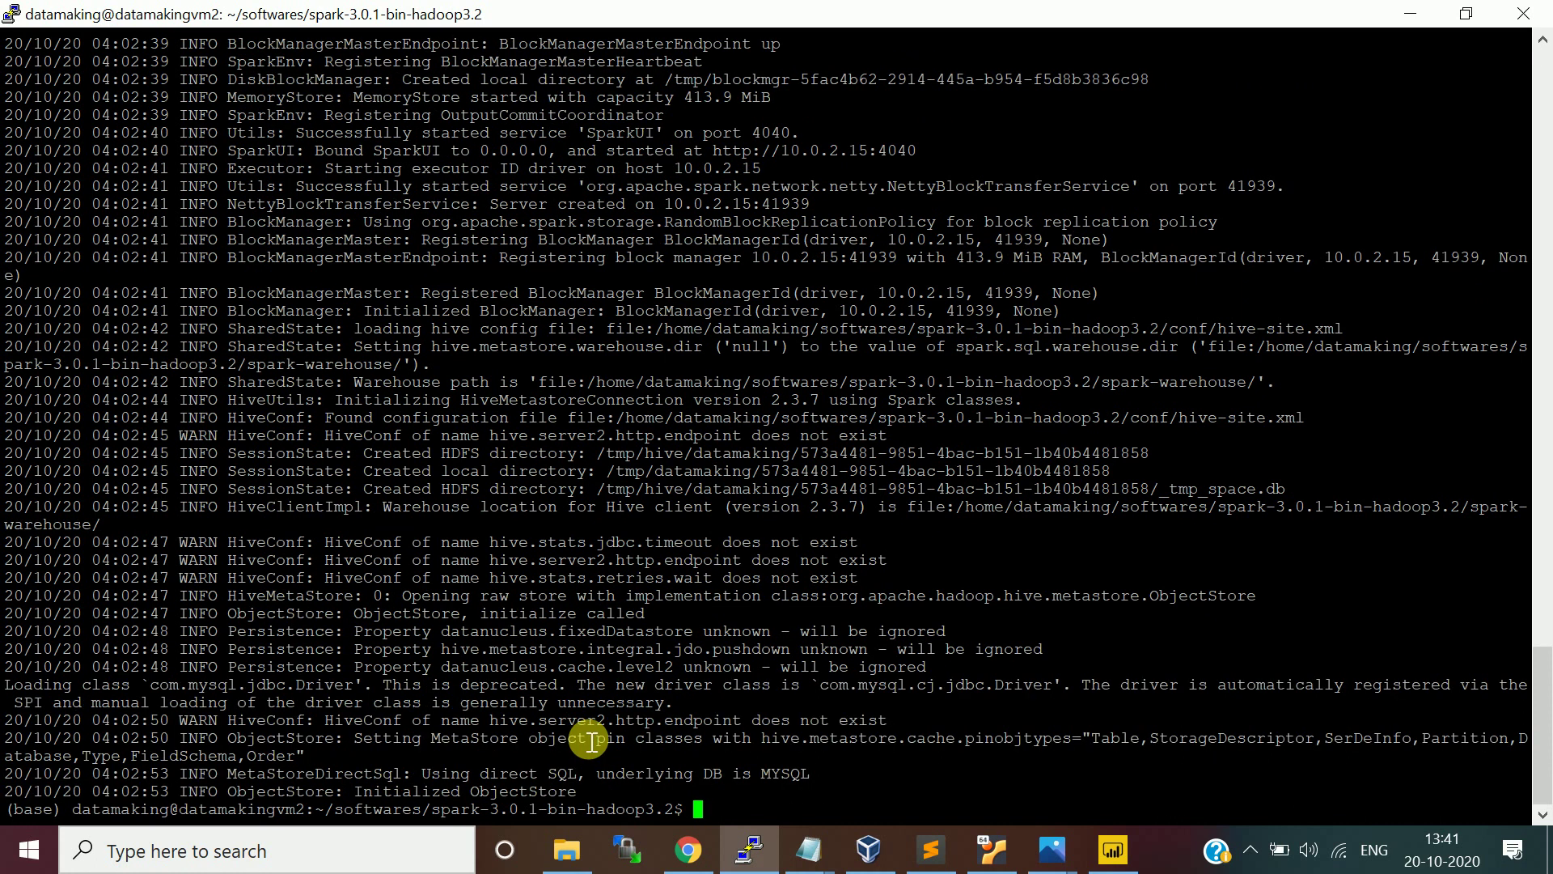
pyautogui.press('Return')
pyautogui.press('Return')
pyautogui.press('Return')
pyautogui.press('Return')
pyautogui.press('Return')
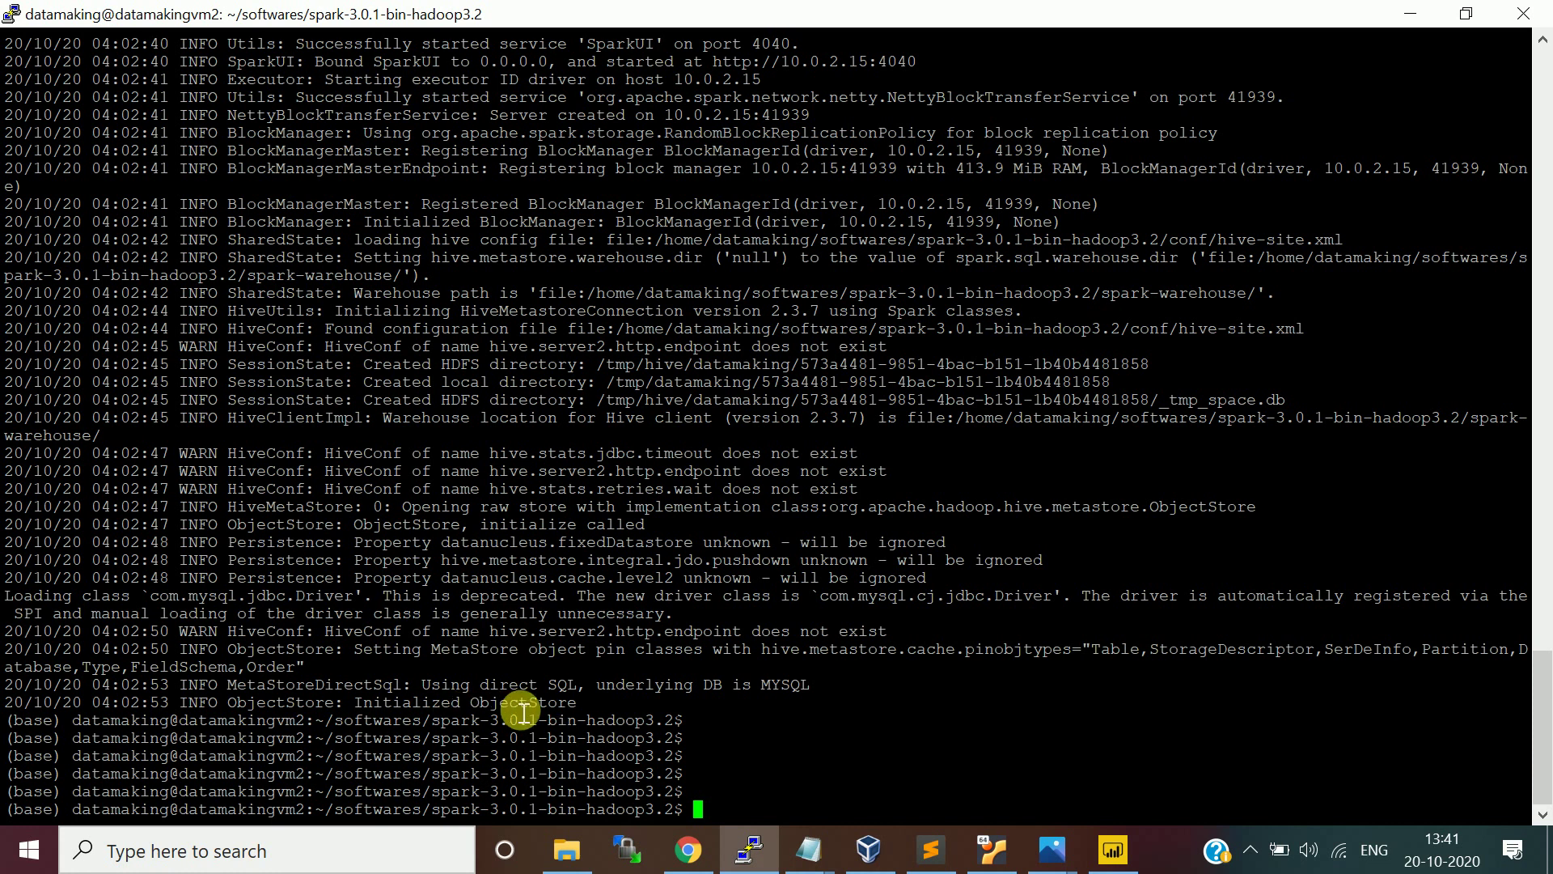
pyautogui.press('Up')
pyautogui.press('Return')
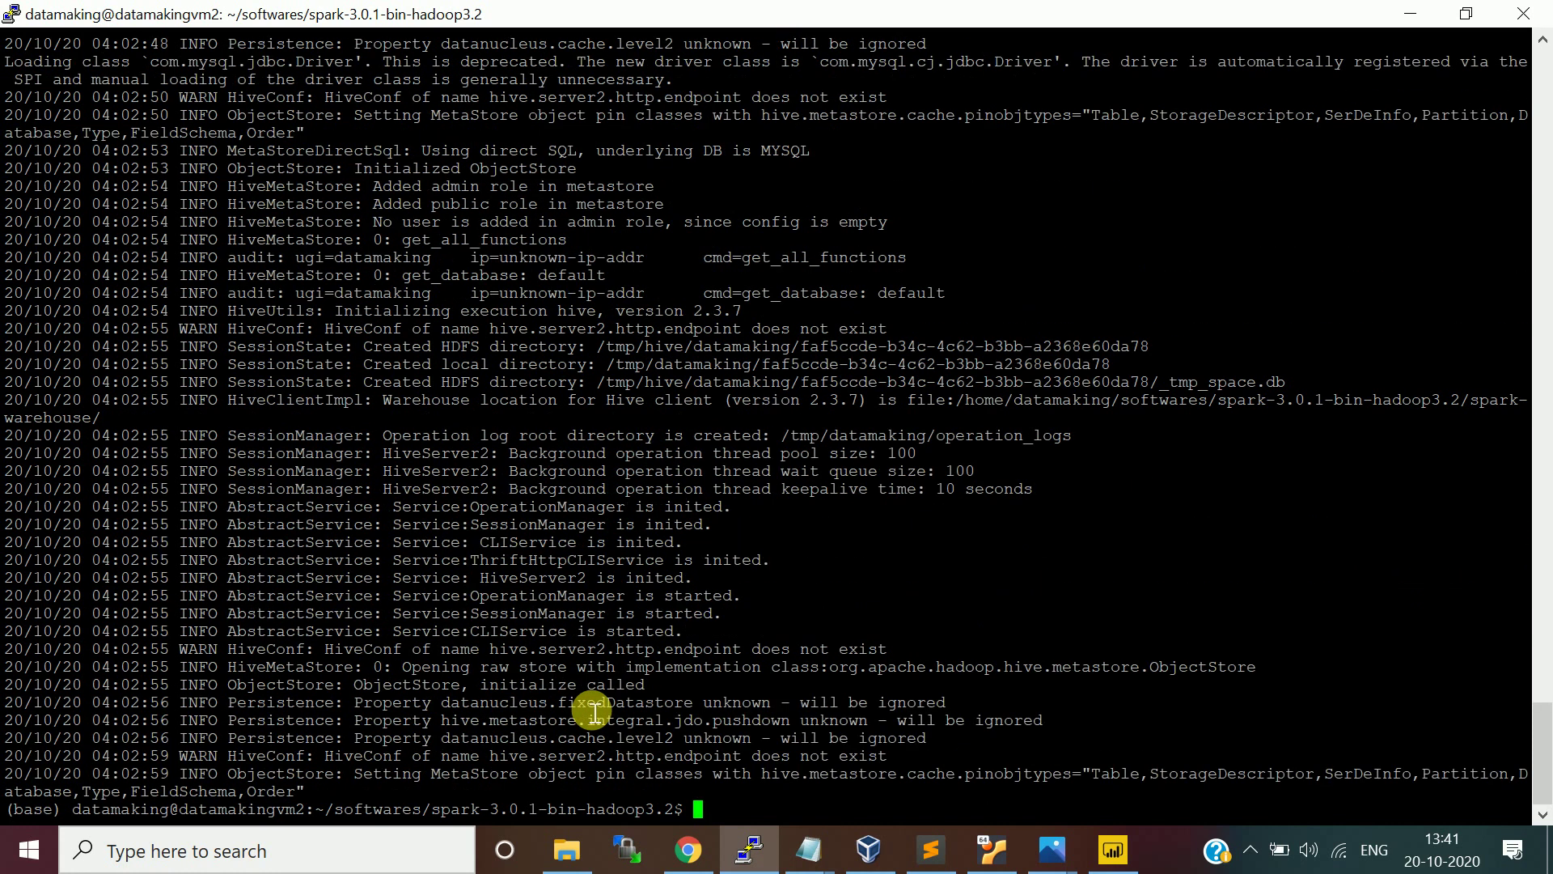
pyautogui.press('Return')
pyautogui.press('Return')
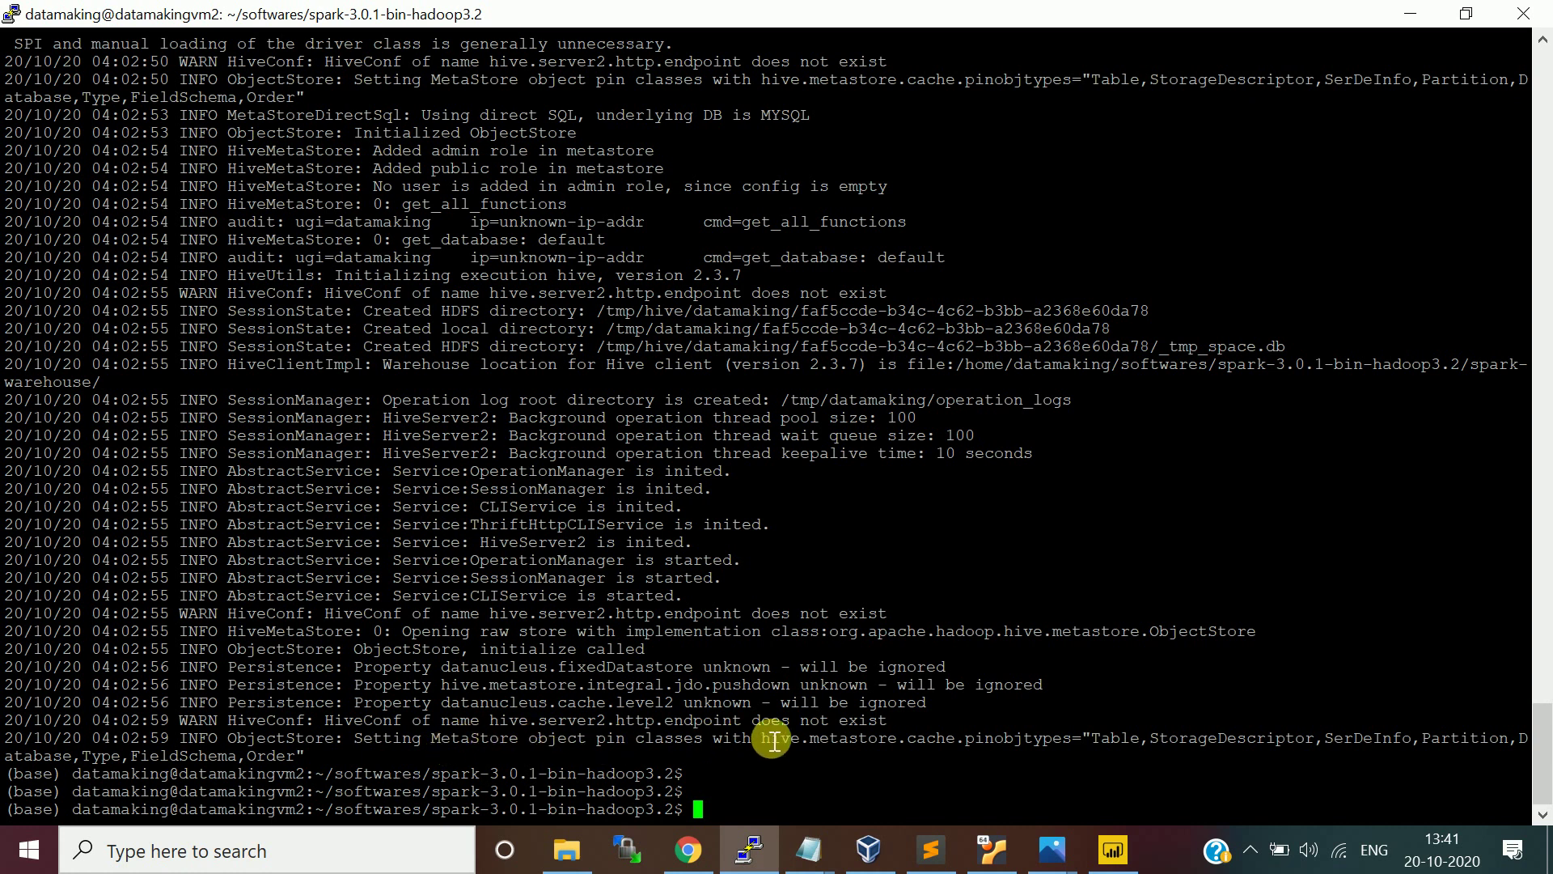
pyautogui.press('Up')
pyautogui.press('Return')
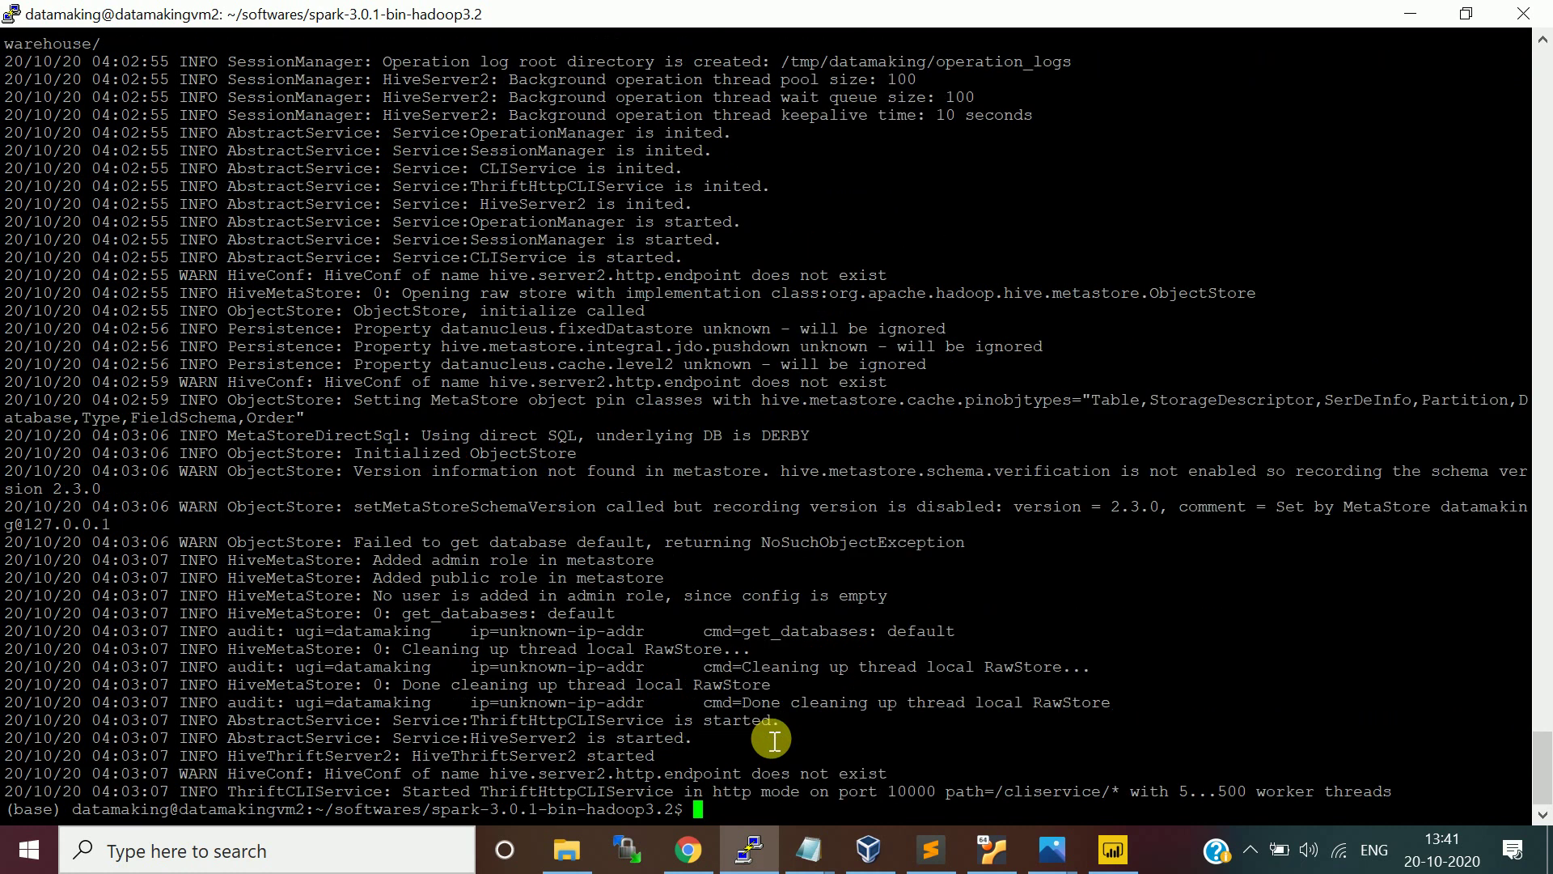
pyautogui.press('Return')
pyautogui.press('Return')
pyautogui.press('Return')
pyautogui.press('Return')
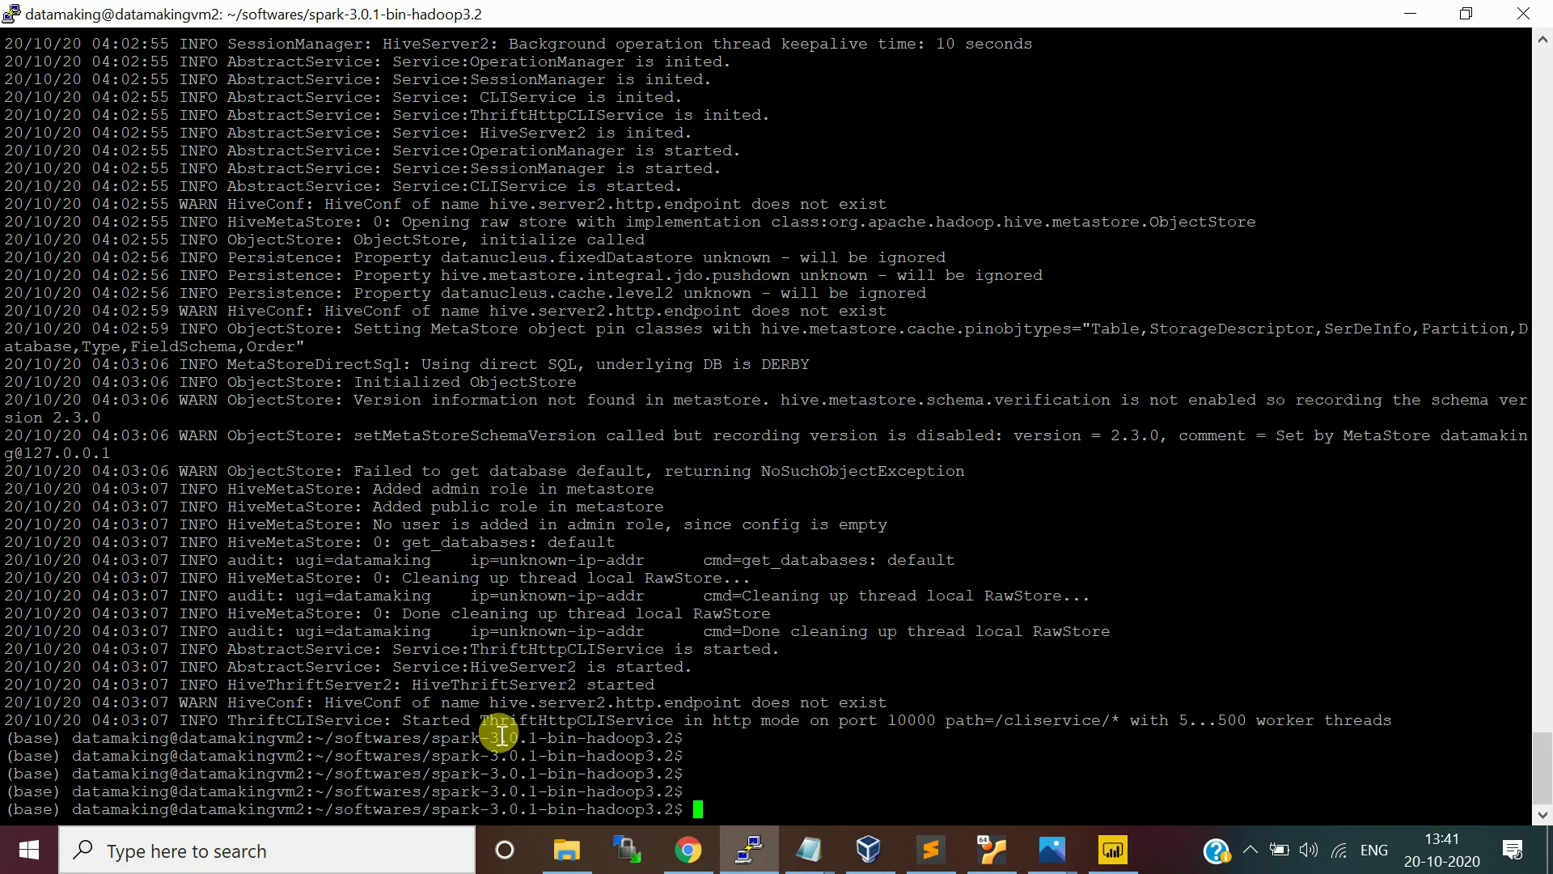
pyautogui.moveTo(482, 720); pyautogui.dragTo(1408, 727)
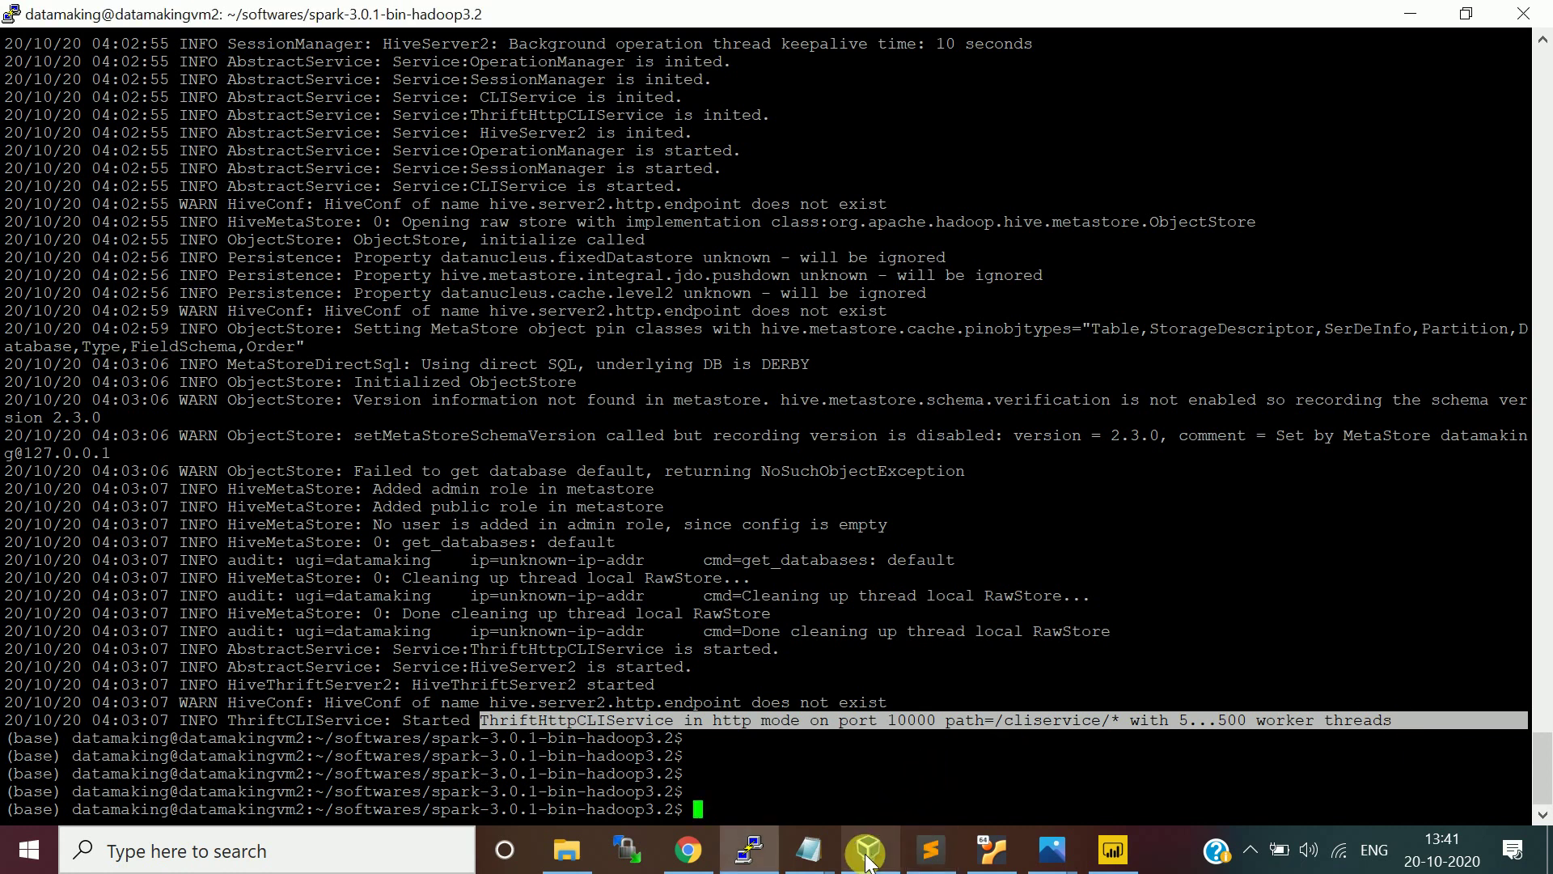
pyautogui.click(929, 851)
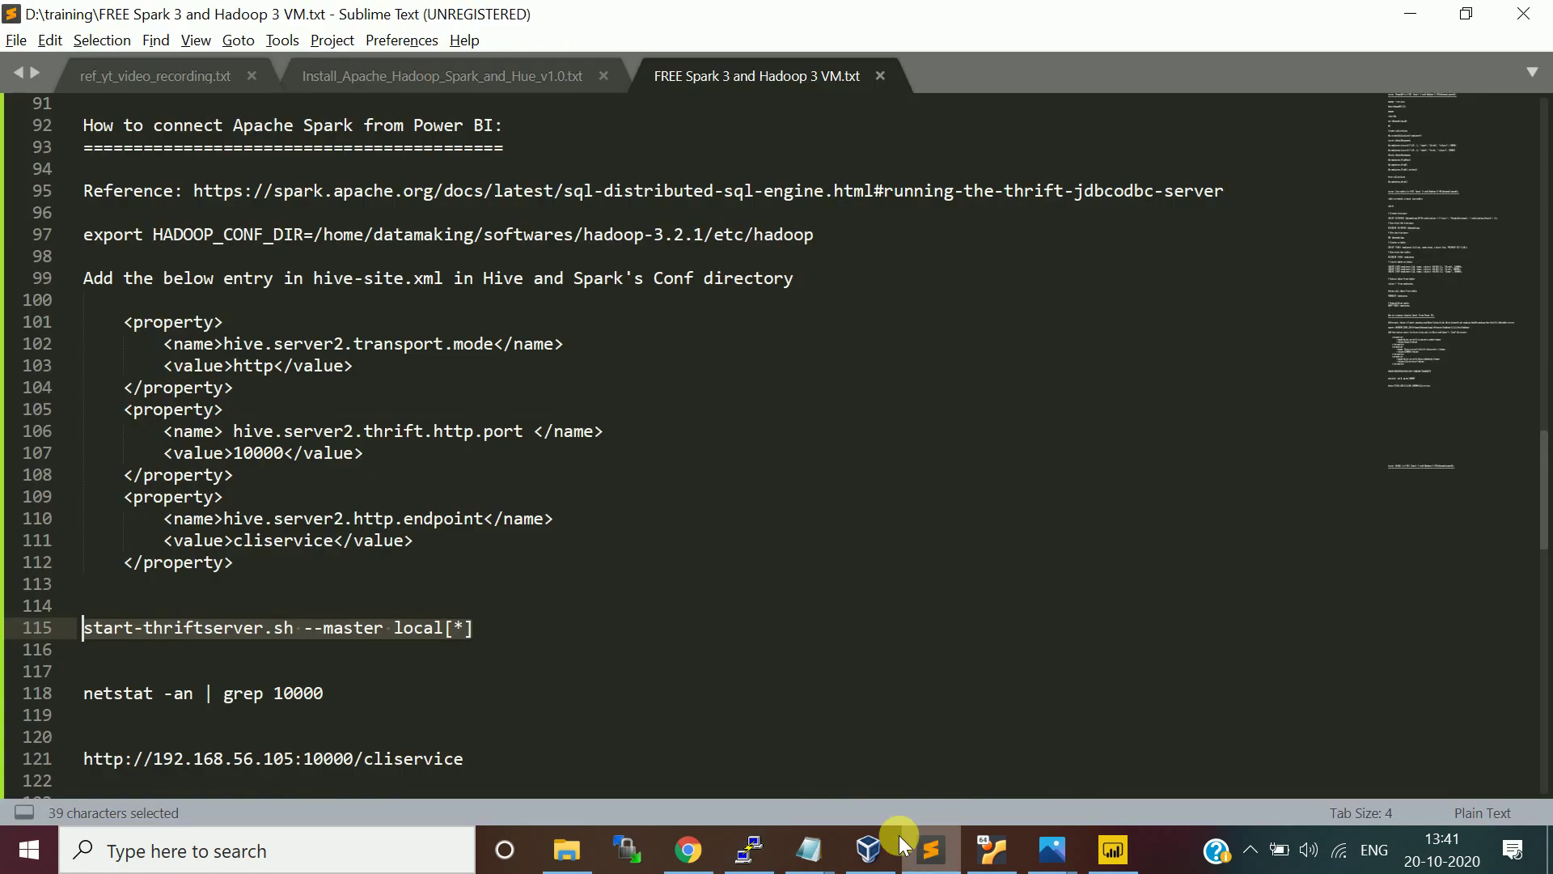
pyautogui.click(488, 763)
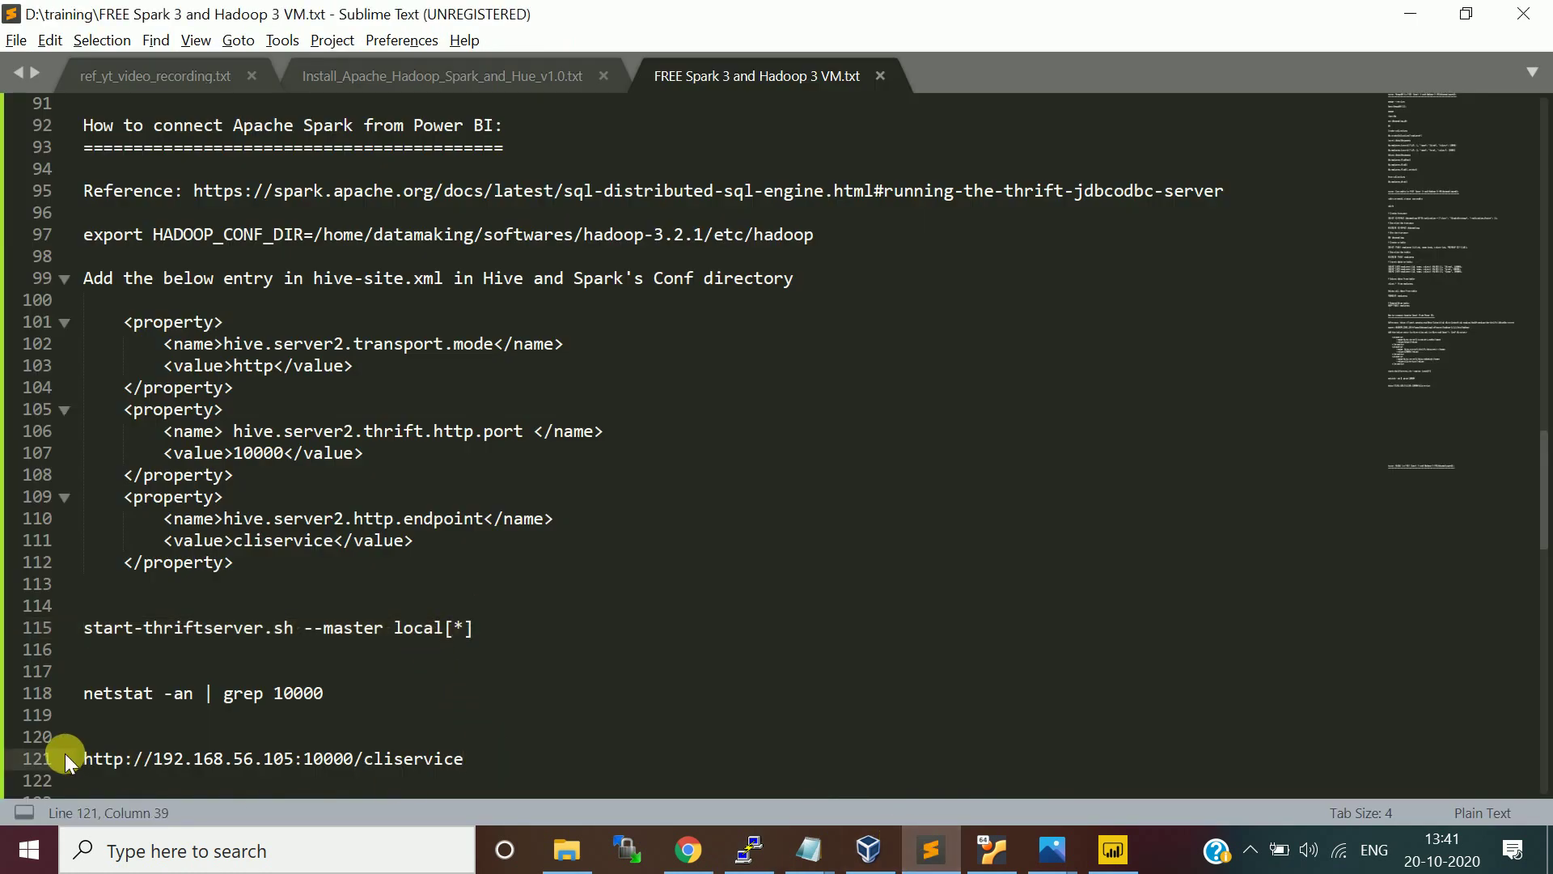
pyautogui.moveTo(153, 760); pyautogui.dragTo(302, 770)
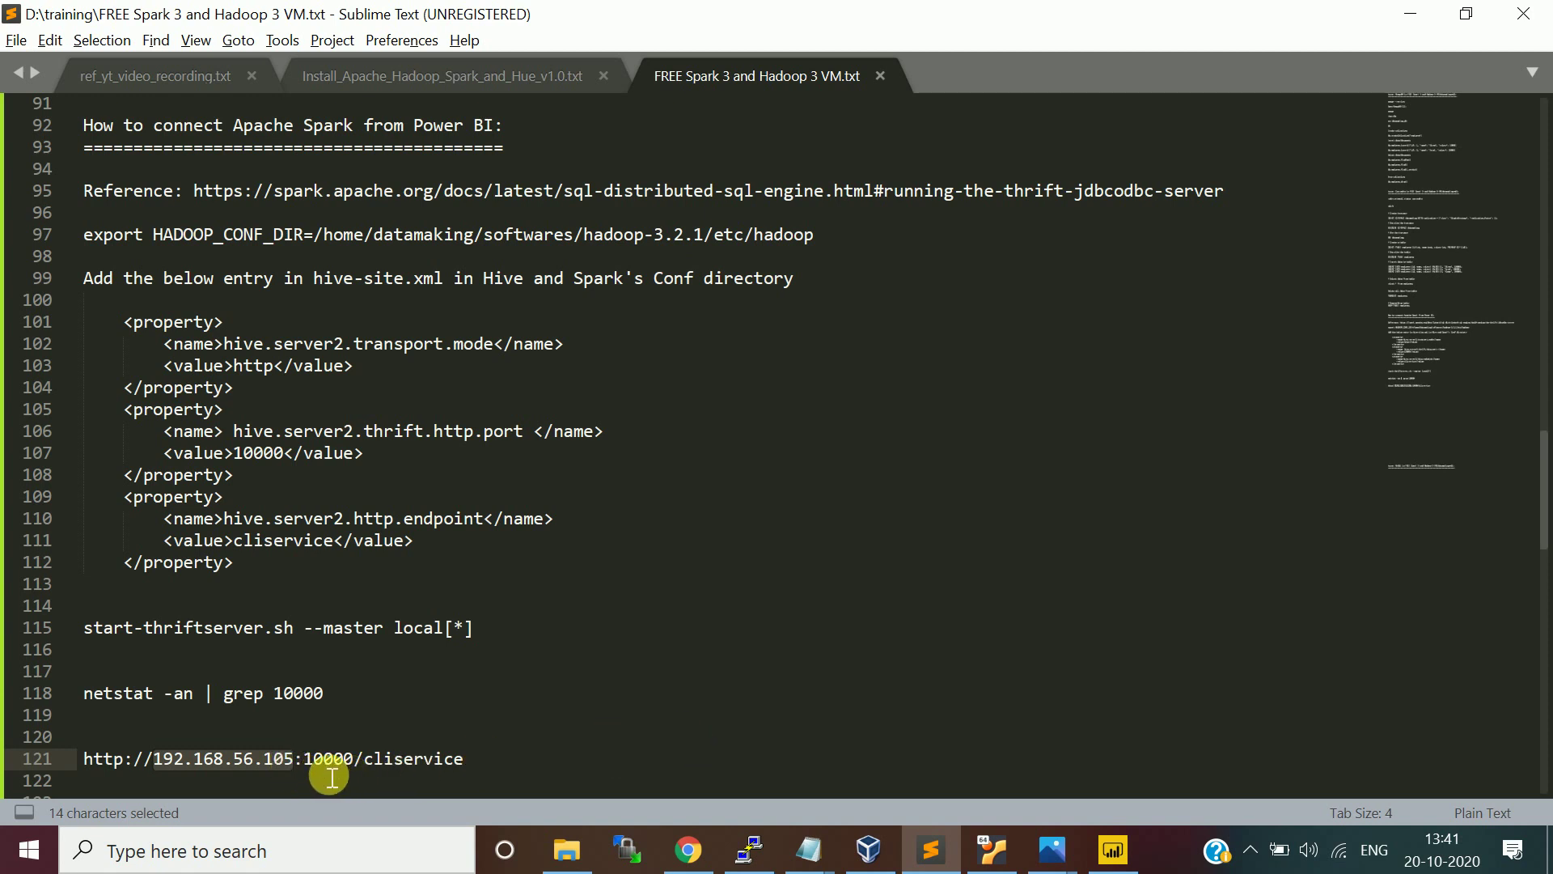
pyautogui.click(361, 761)
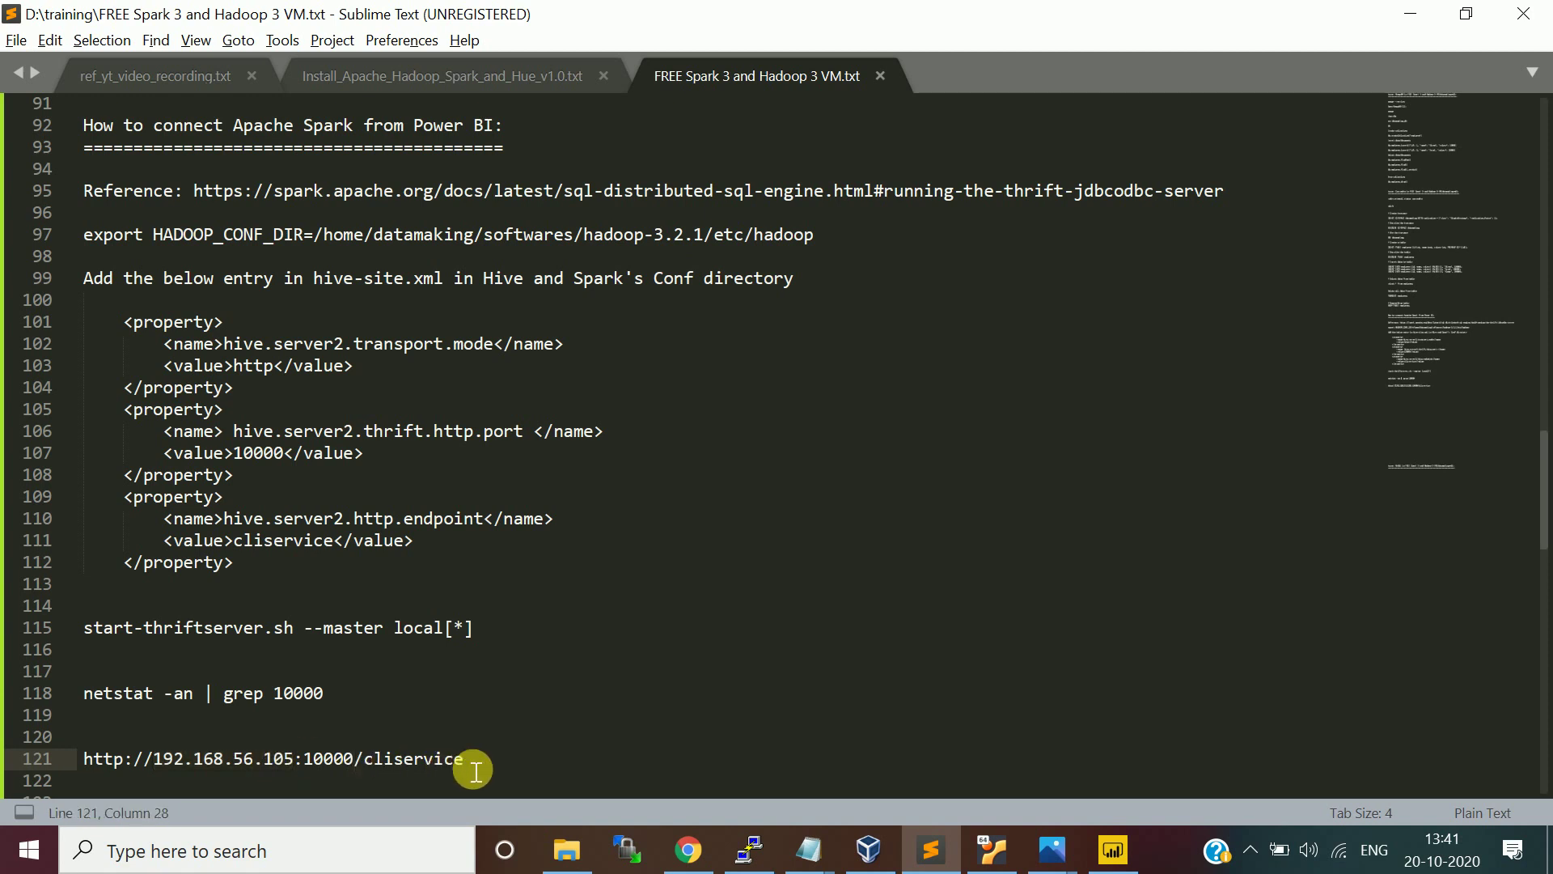
pyautogui.moveTo(469, 762); pyautogui.dragTo(47, 761)
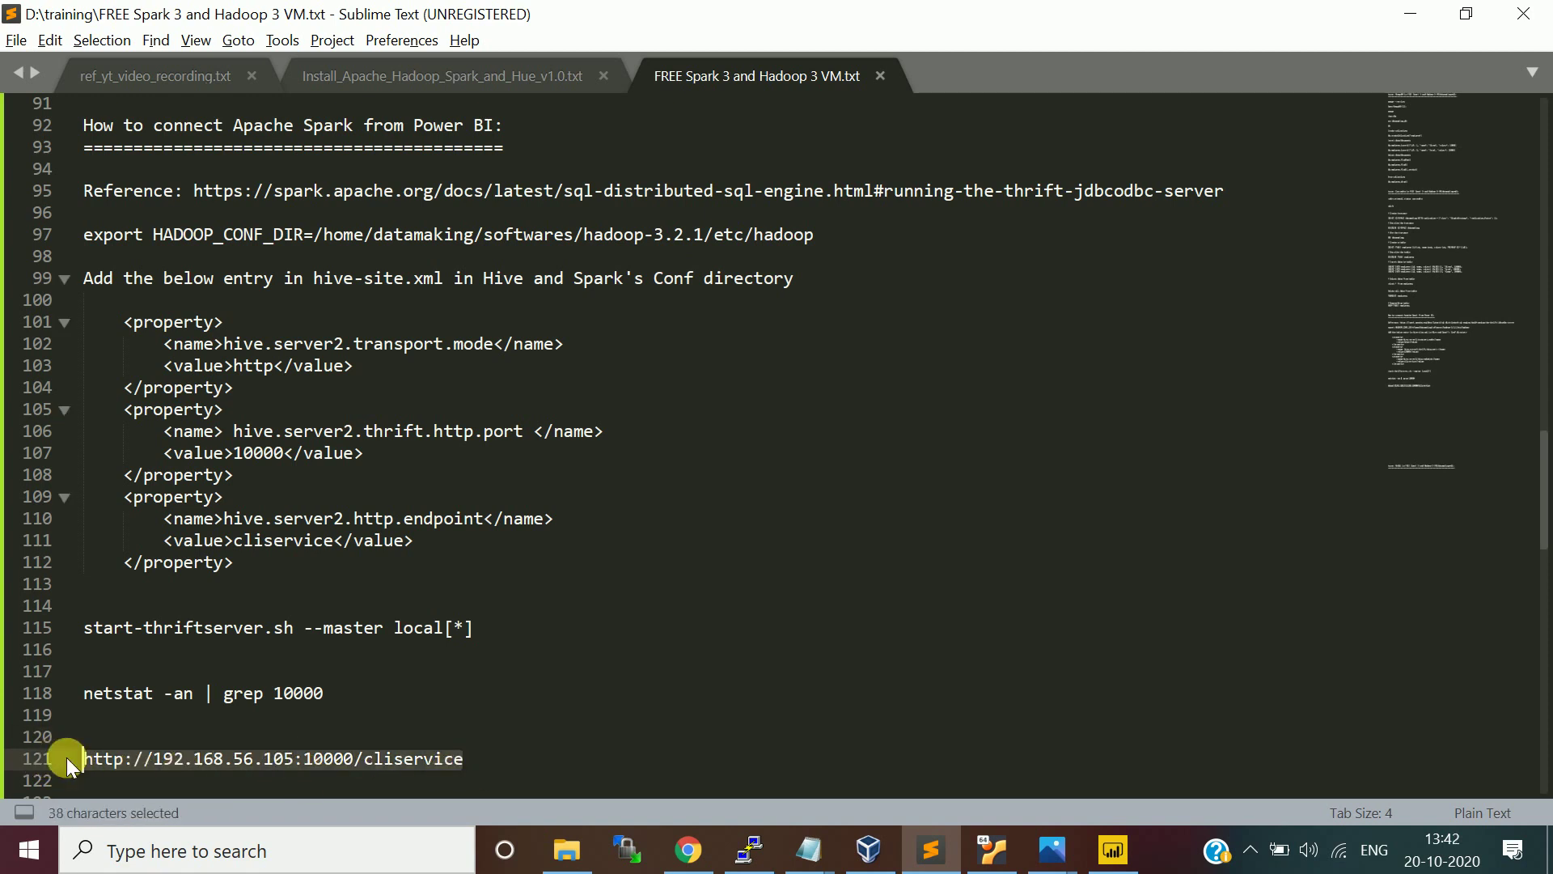
pyautogui.hotkey('ctrl', 'c')
pyautogui.click(1113, 849)
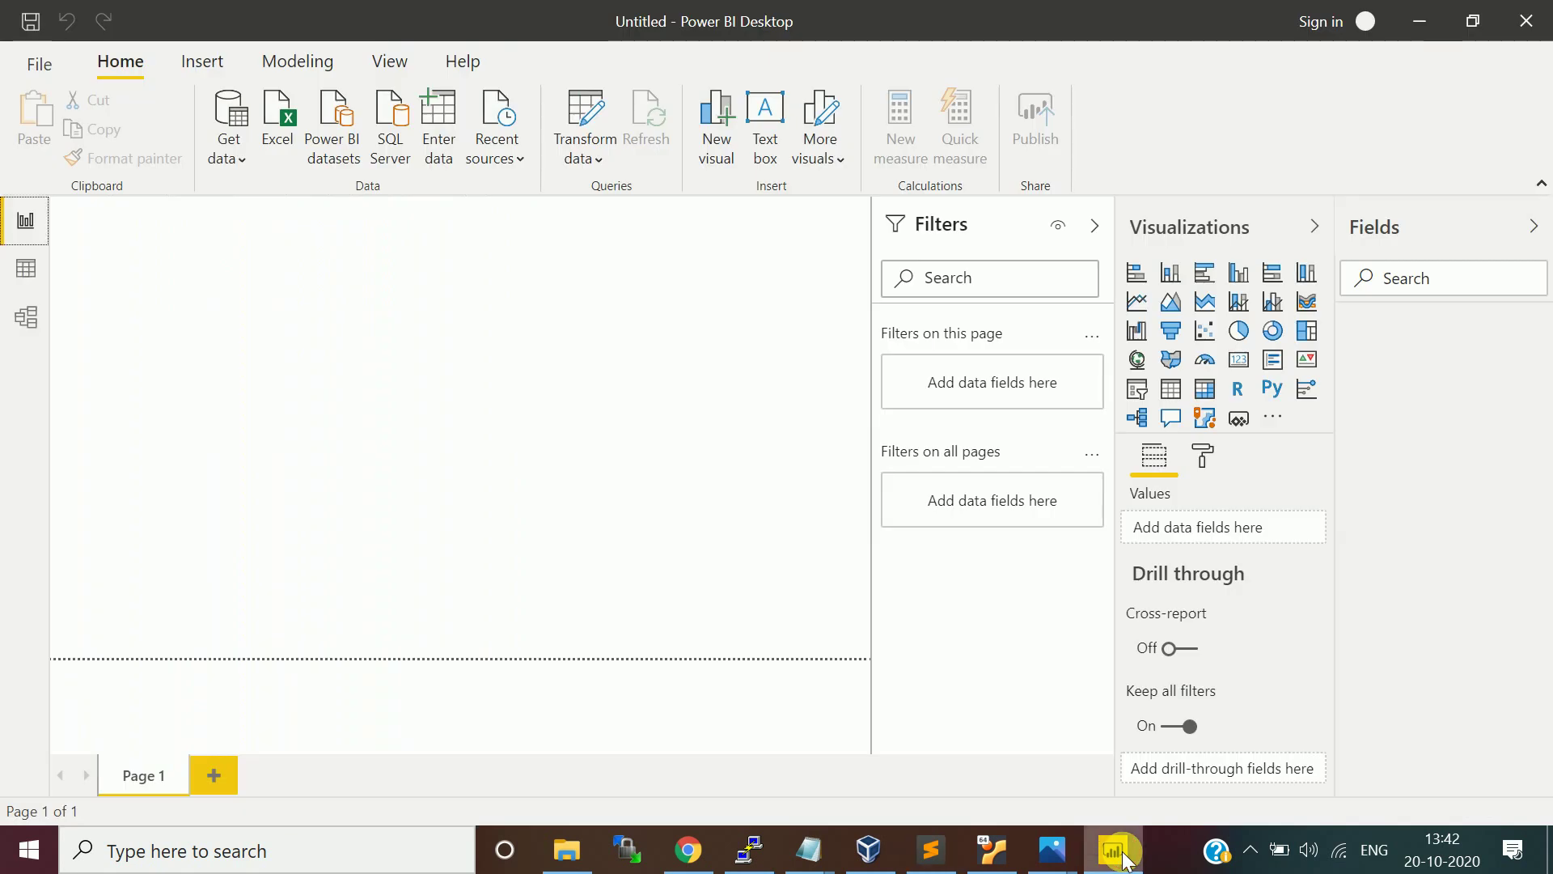
# Step: Search Get Data for 'spark' and connect with the Spark connector
pyautogui.click(227, 130)
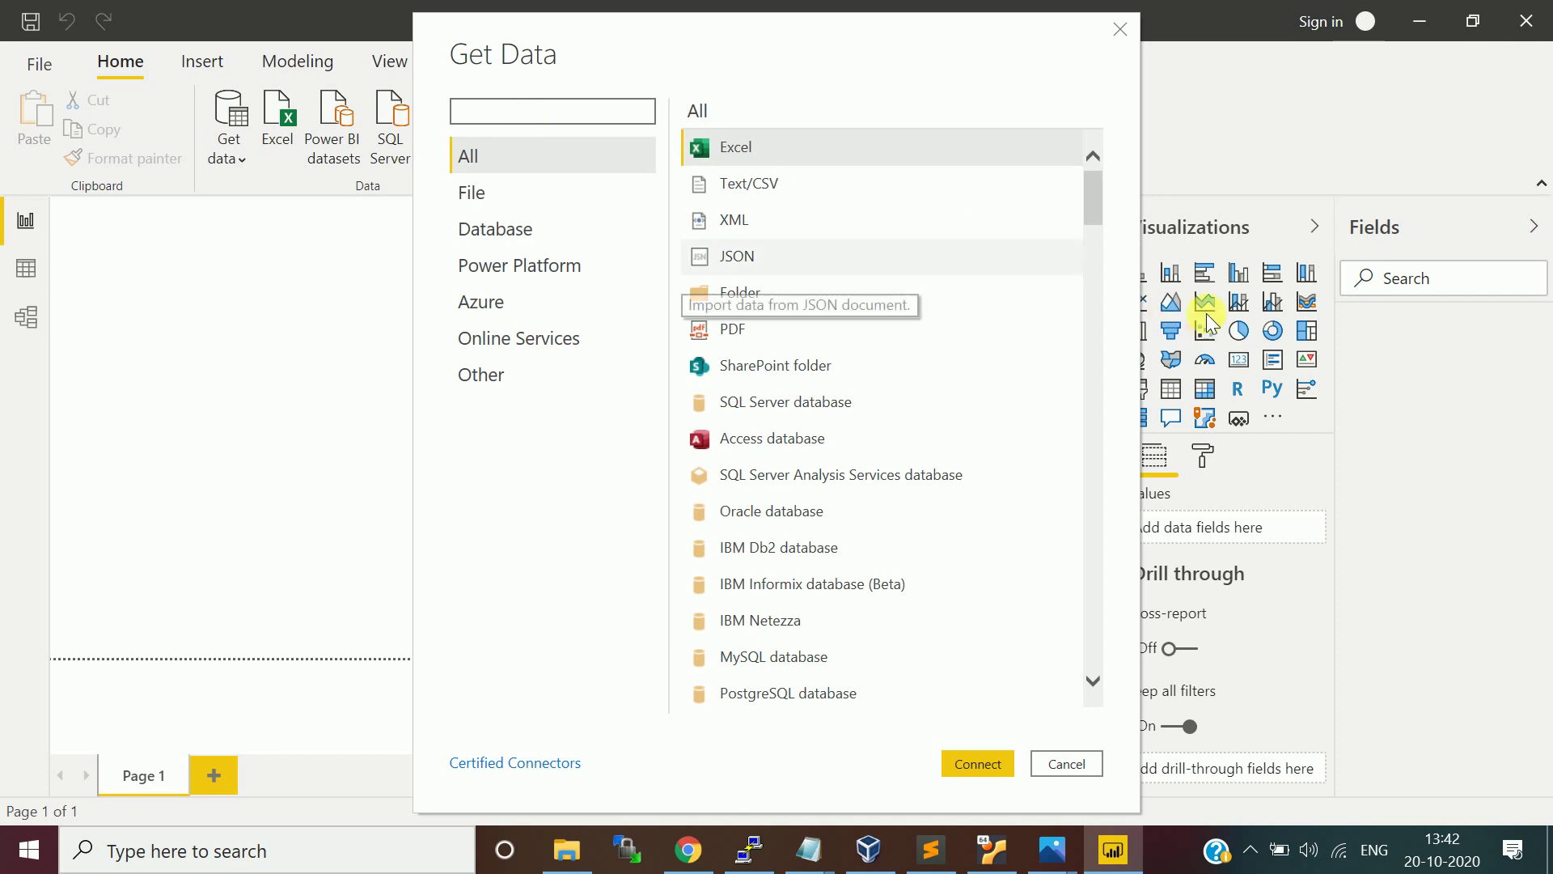
pyautogui.moveTo(1098, 206); pyautogui.dragTo(1109, 434)
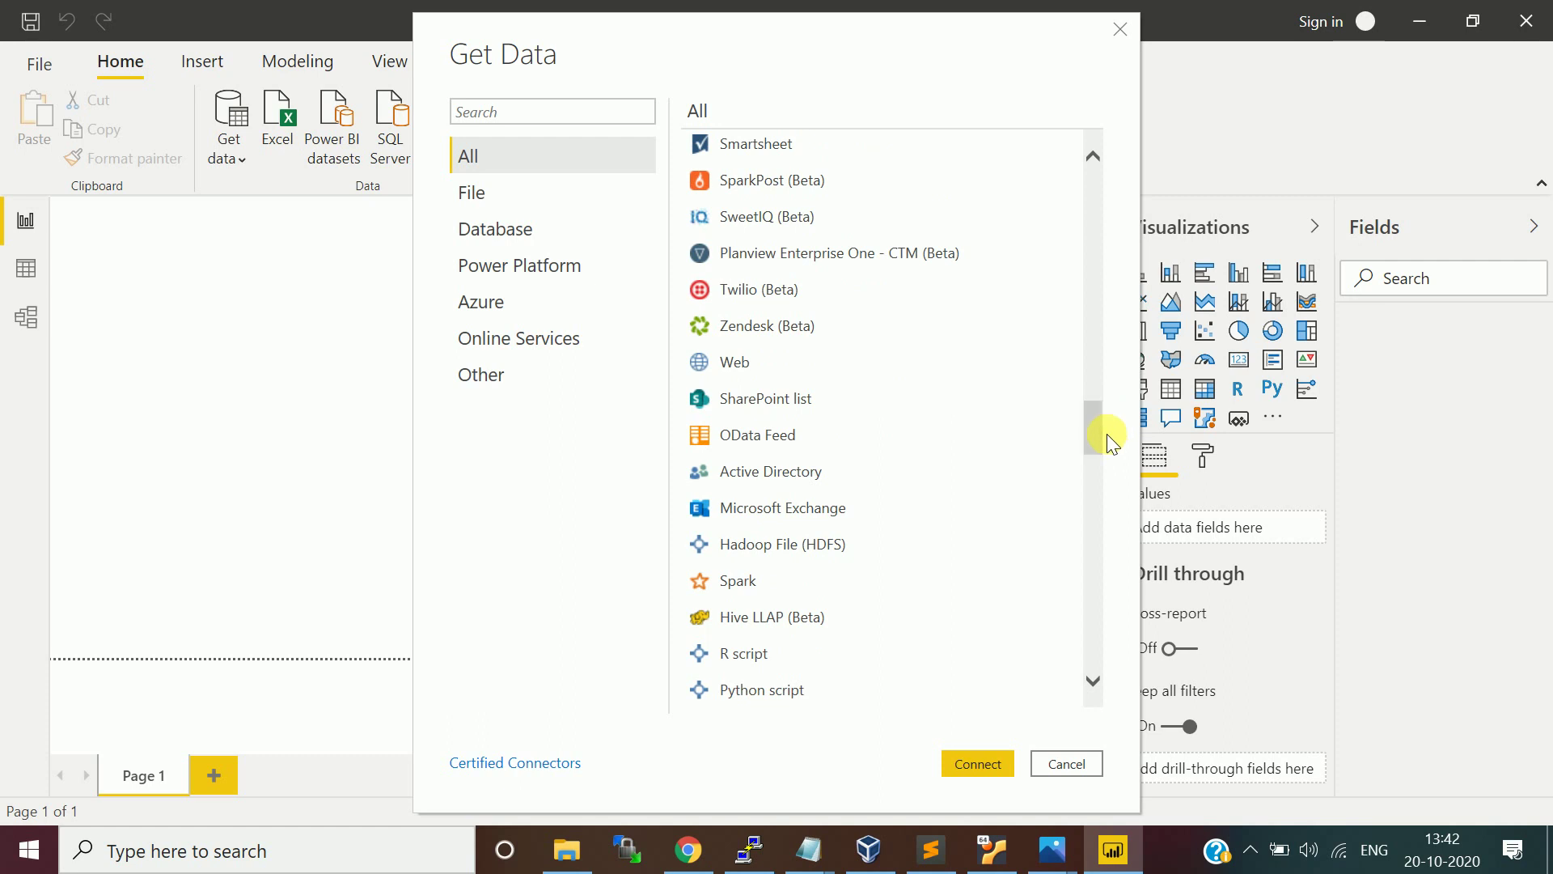
pyautogui.click(598, 126)
pyautogui.write('spark')
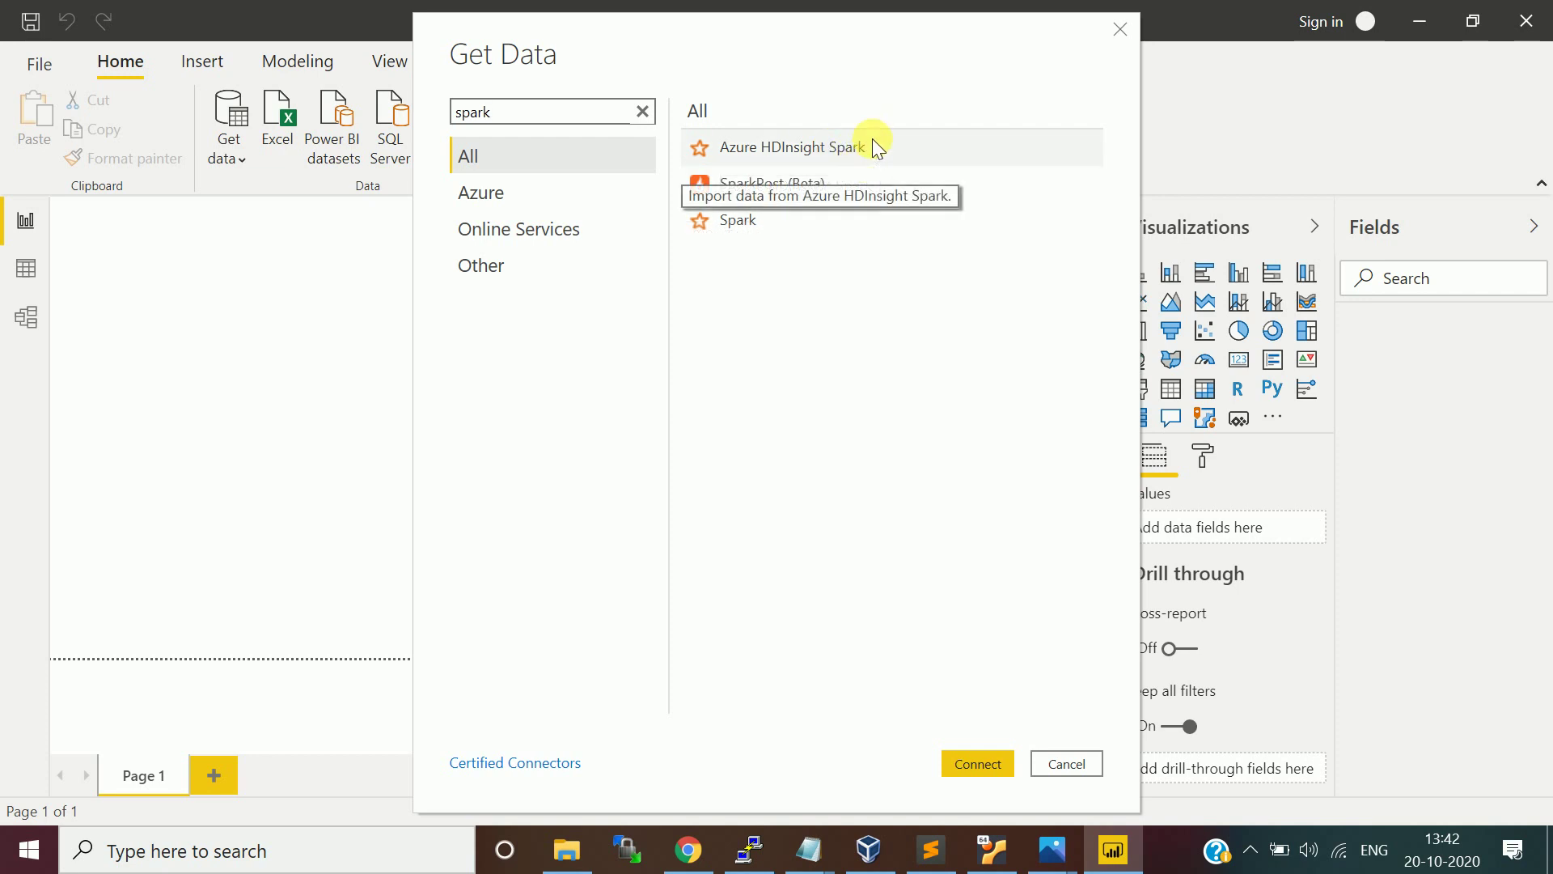
pyautogui.click(738, 228)
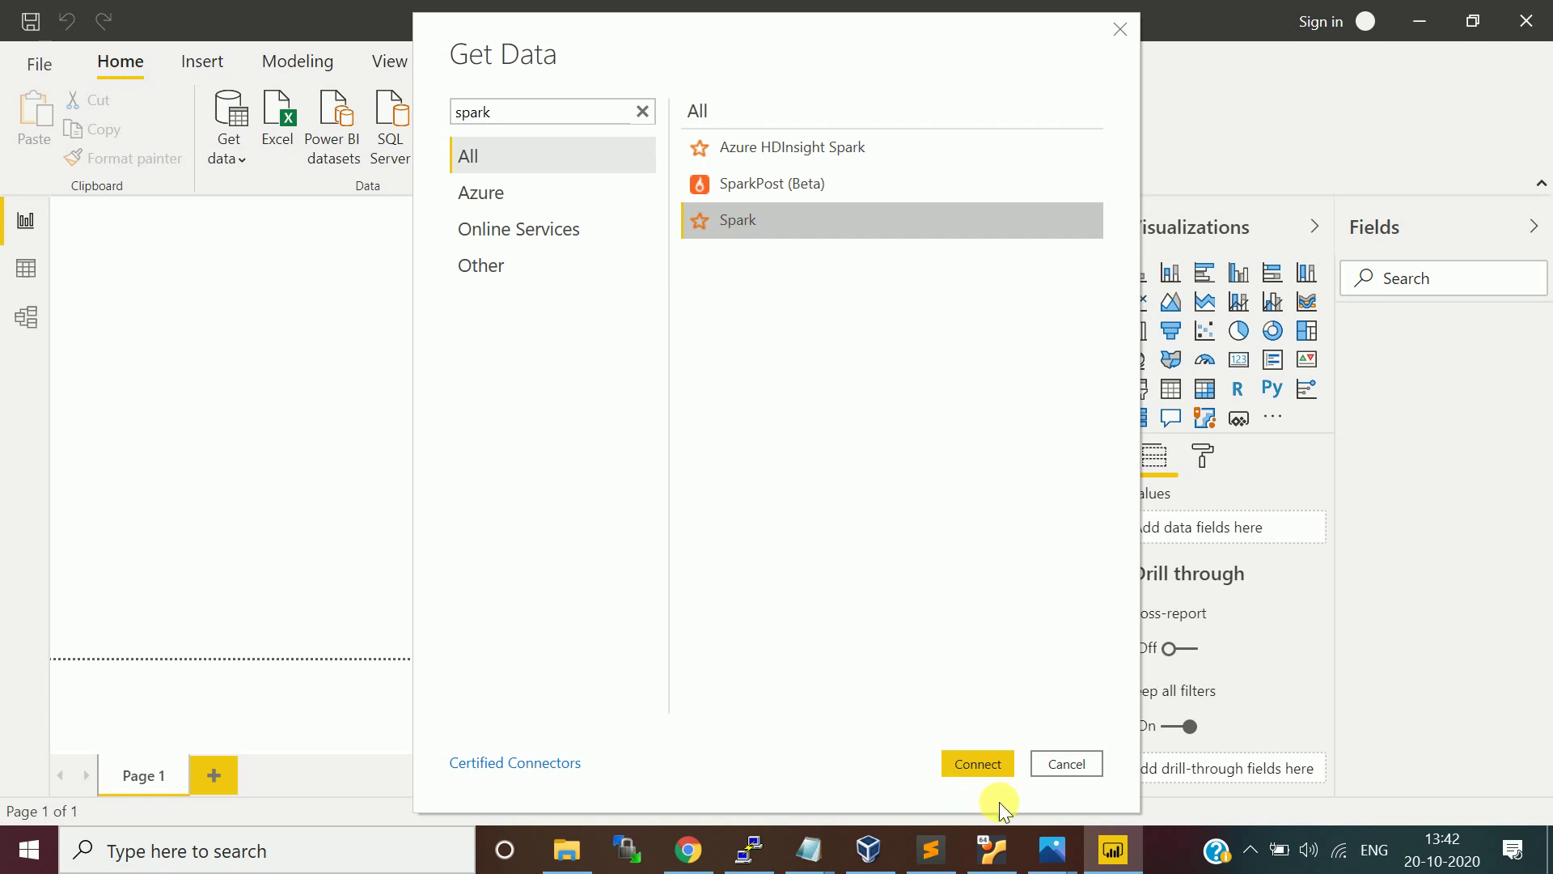
pyautogui.click(983, 770)
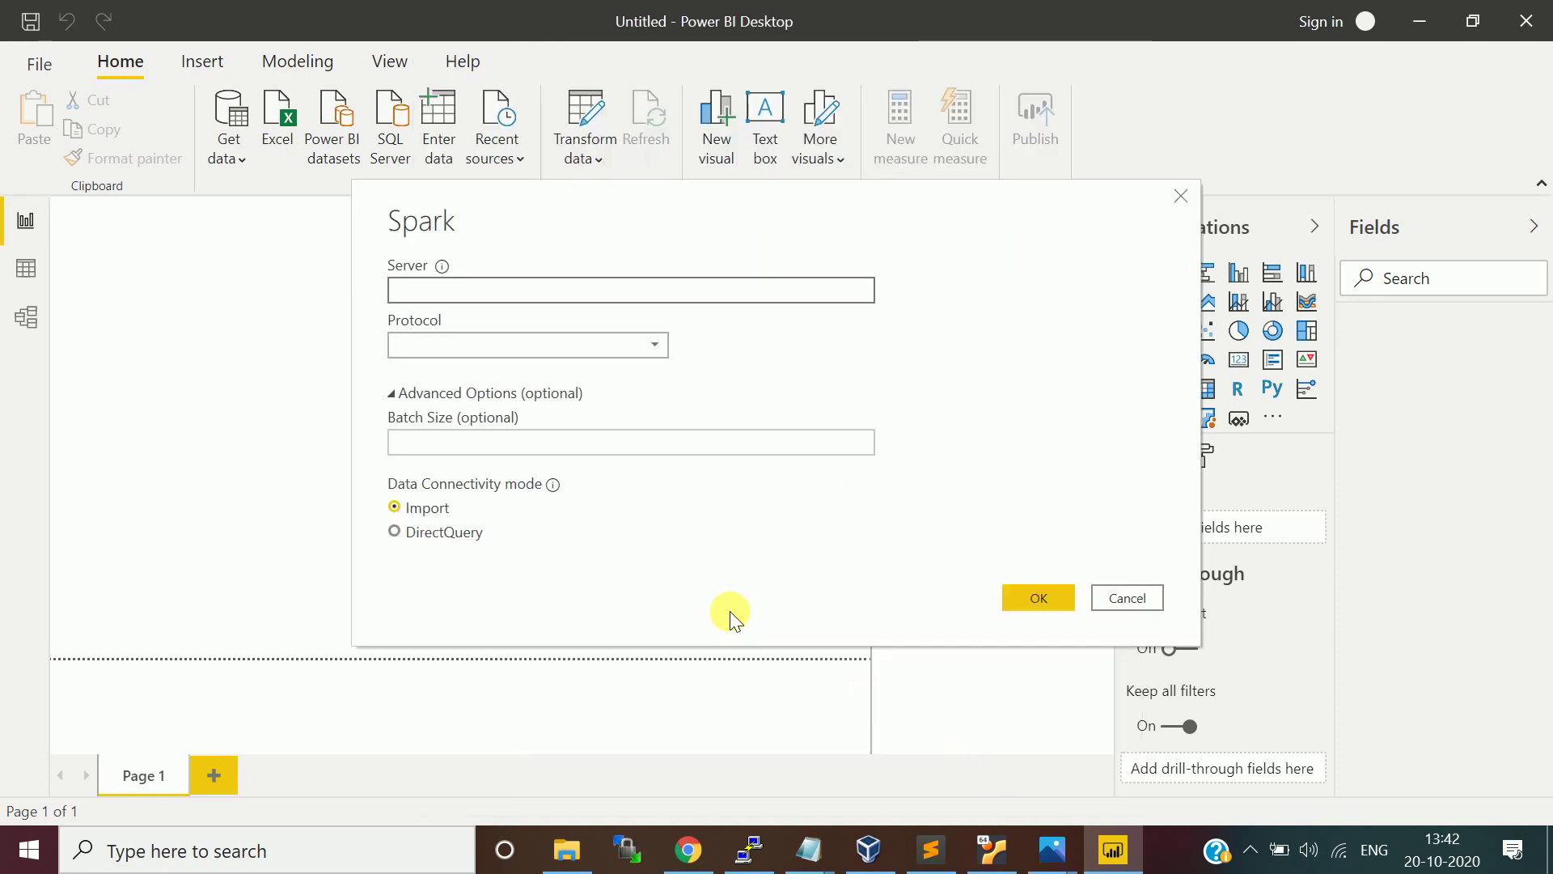
pyautogui.hotkey('ctrl', 'v')
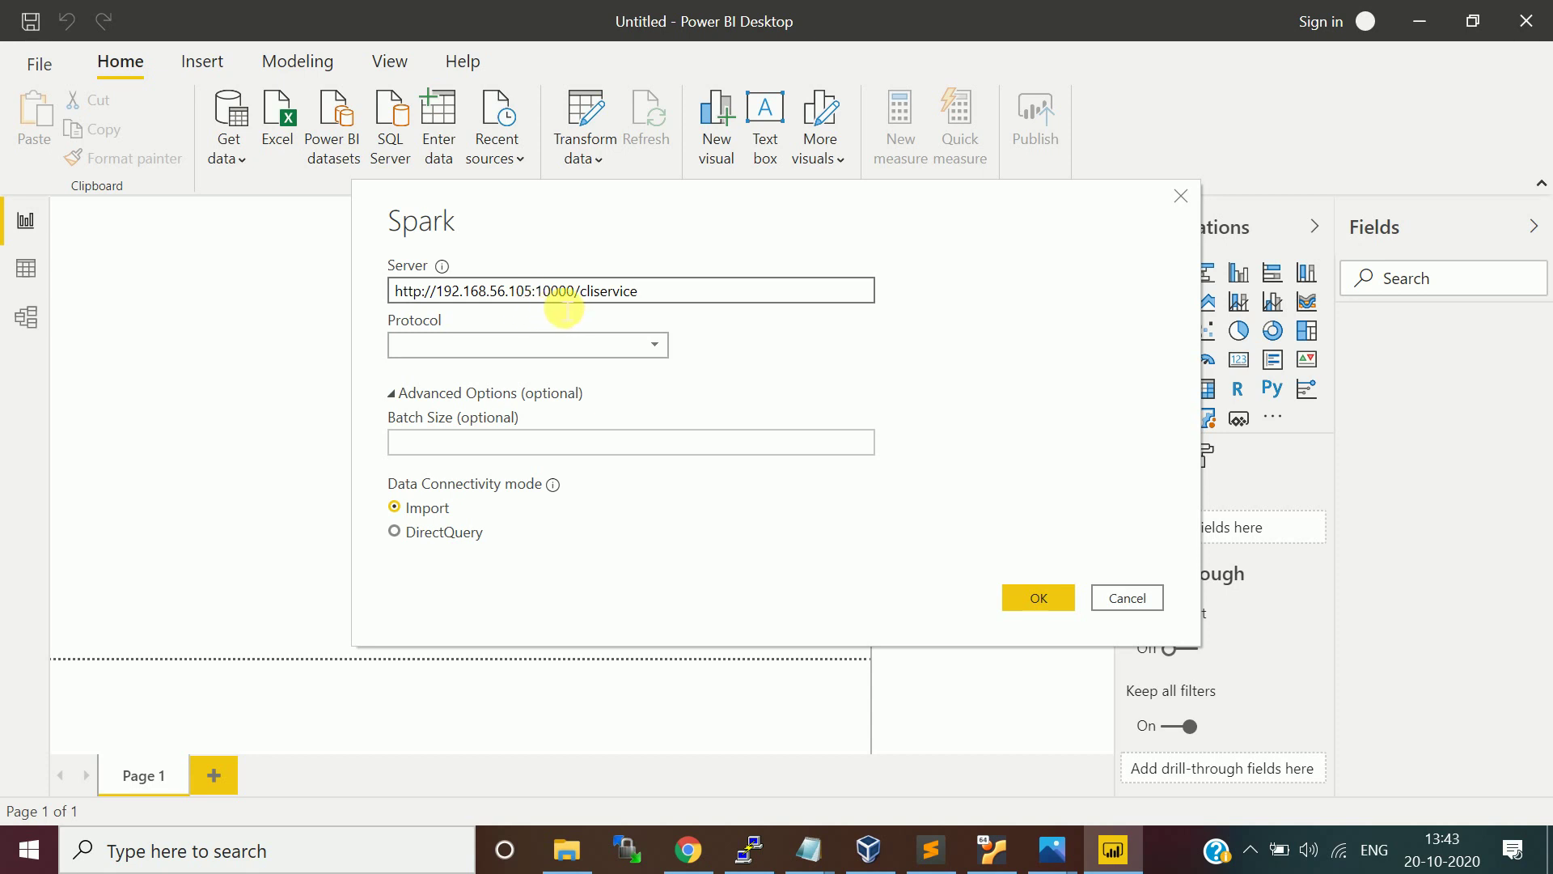
pyautogui.click(619, 343)
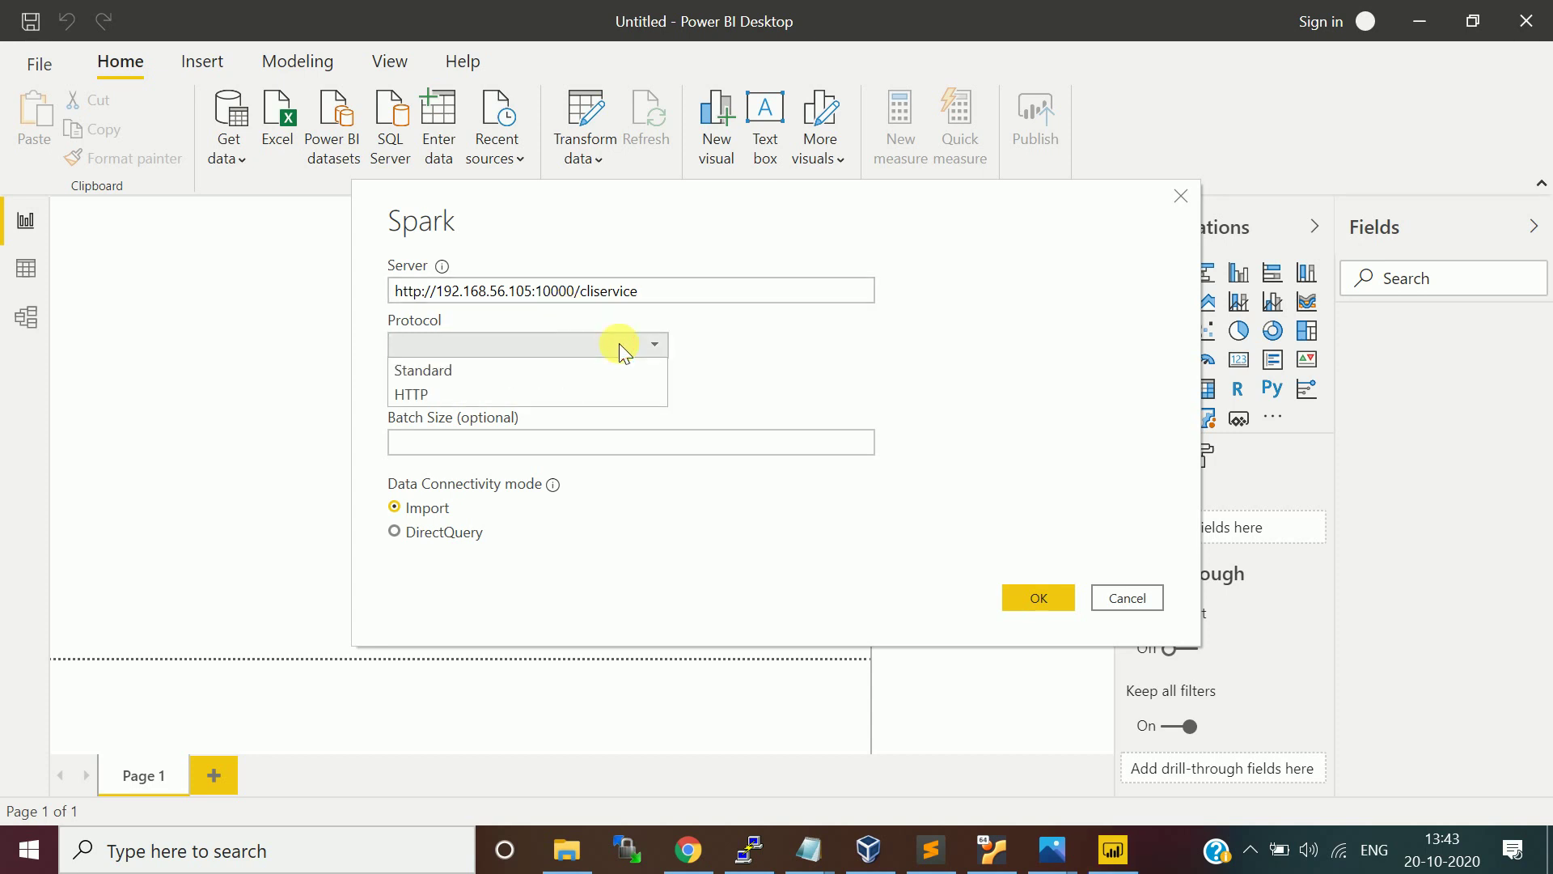
pyautogui.click(594, 388)
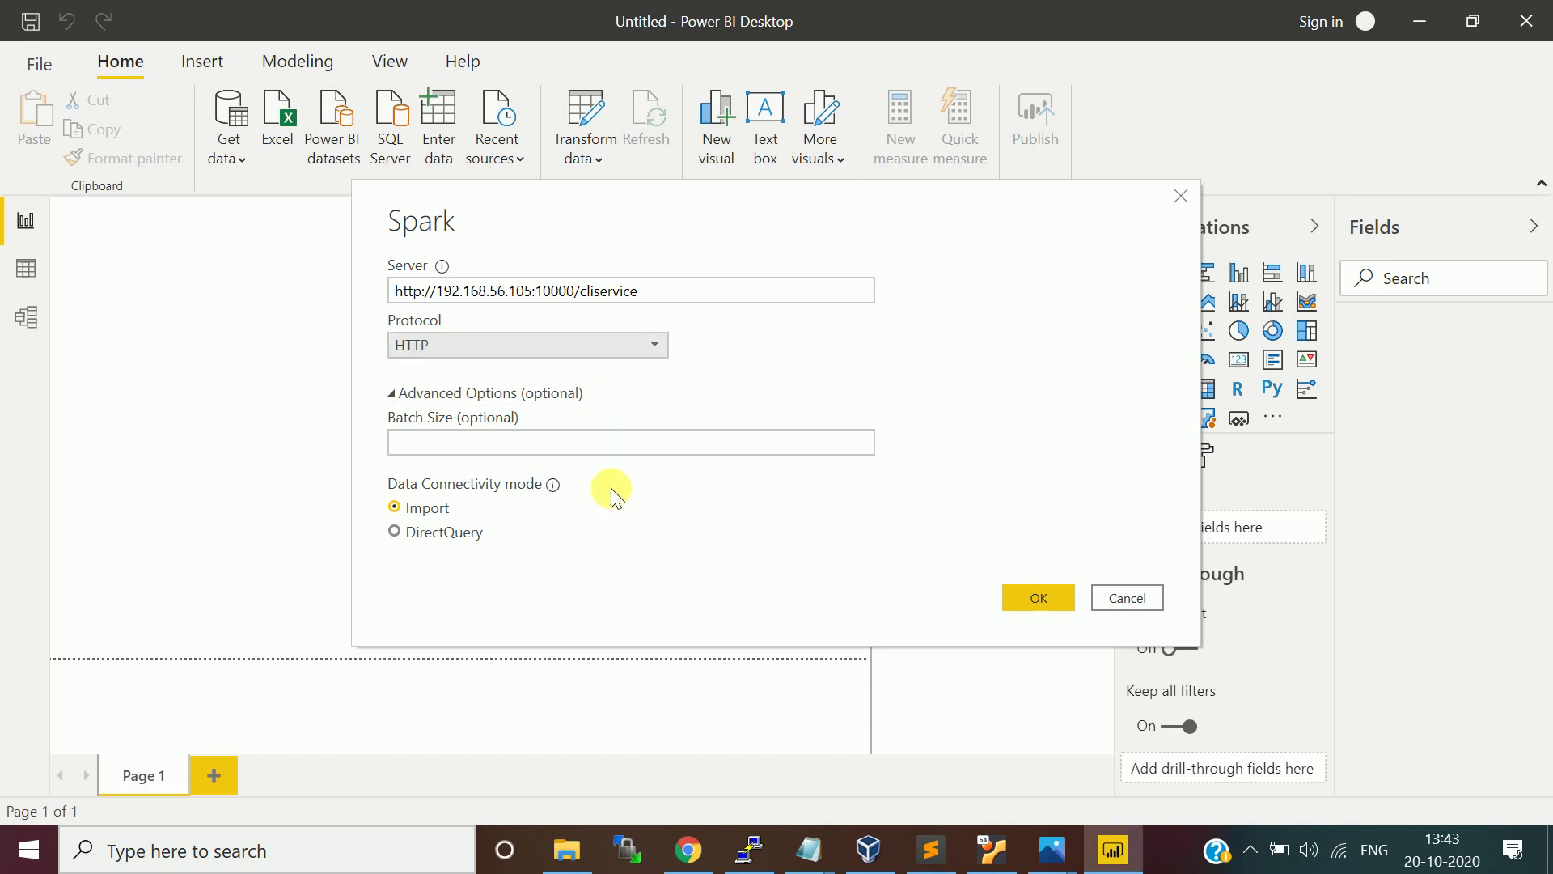
pyautogui.click(1024, 604)
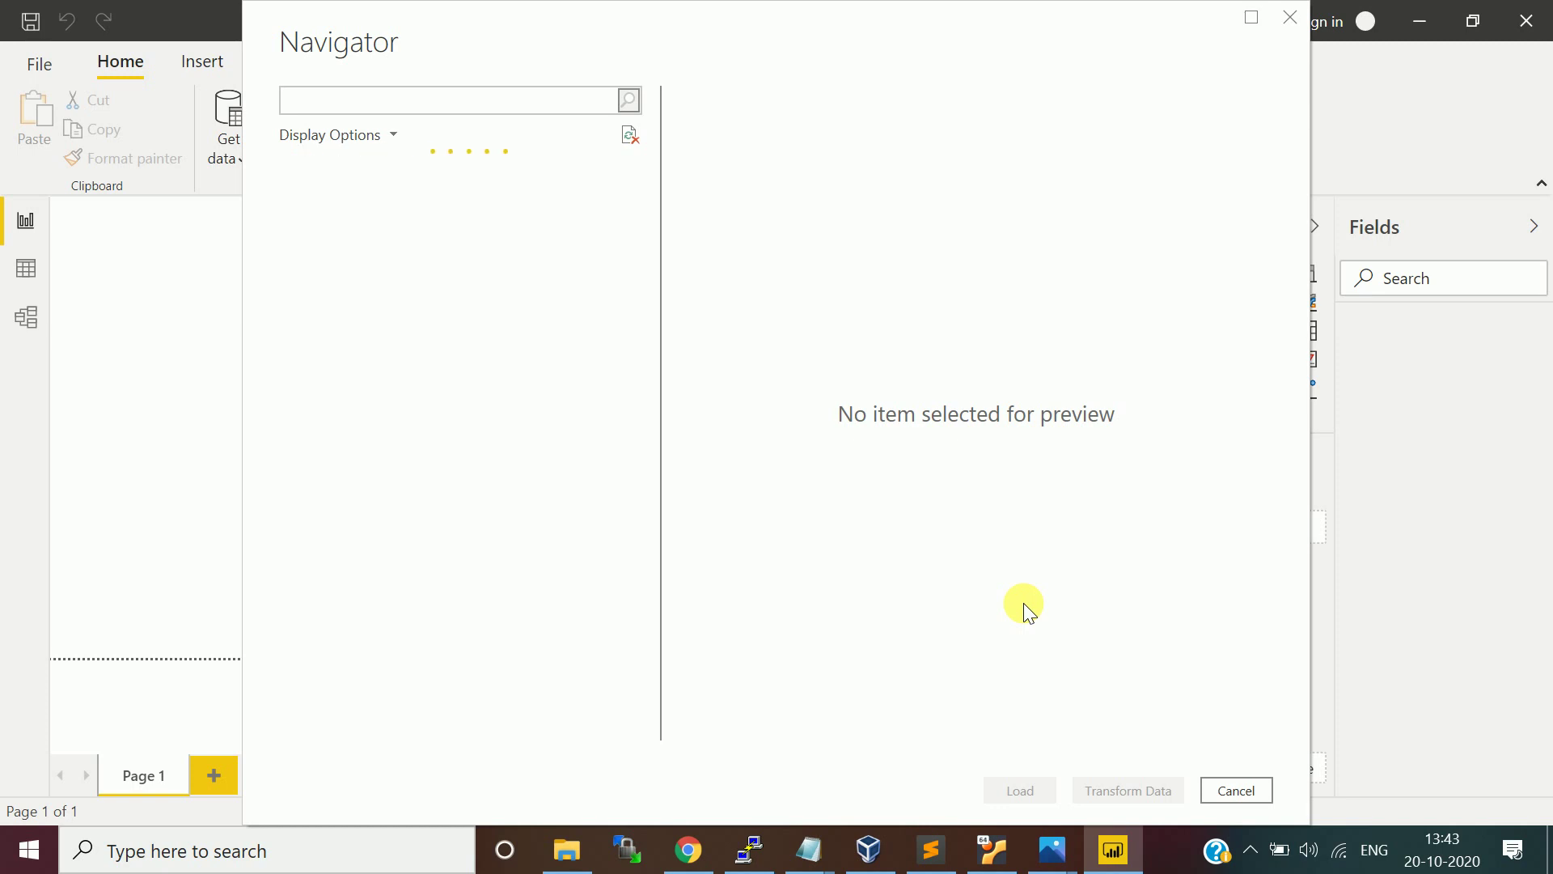
# Step: Run hive in the PuTTY terminal, then tick datamaking_db.employee in the Navigator to preview its rows
pyautogui.hotkey('alt', 'Tab')
pyautogui.hotkey('alt', 'Tab')
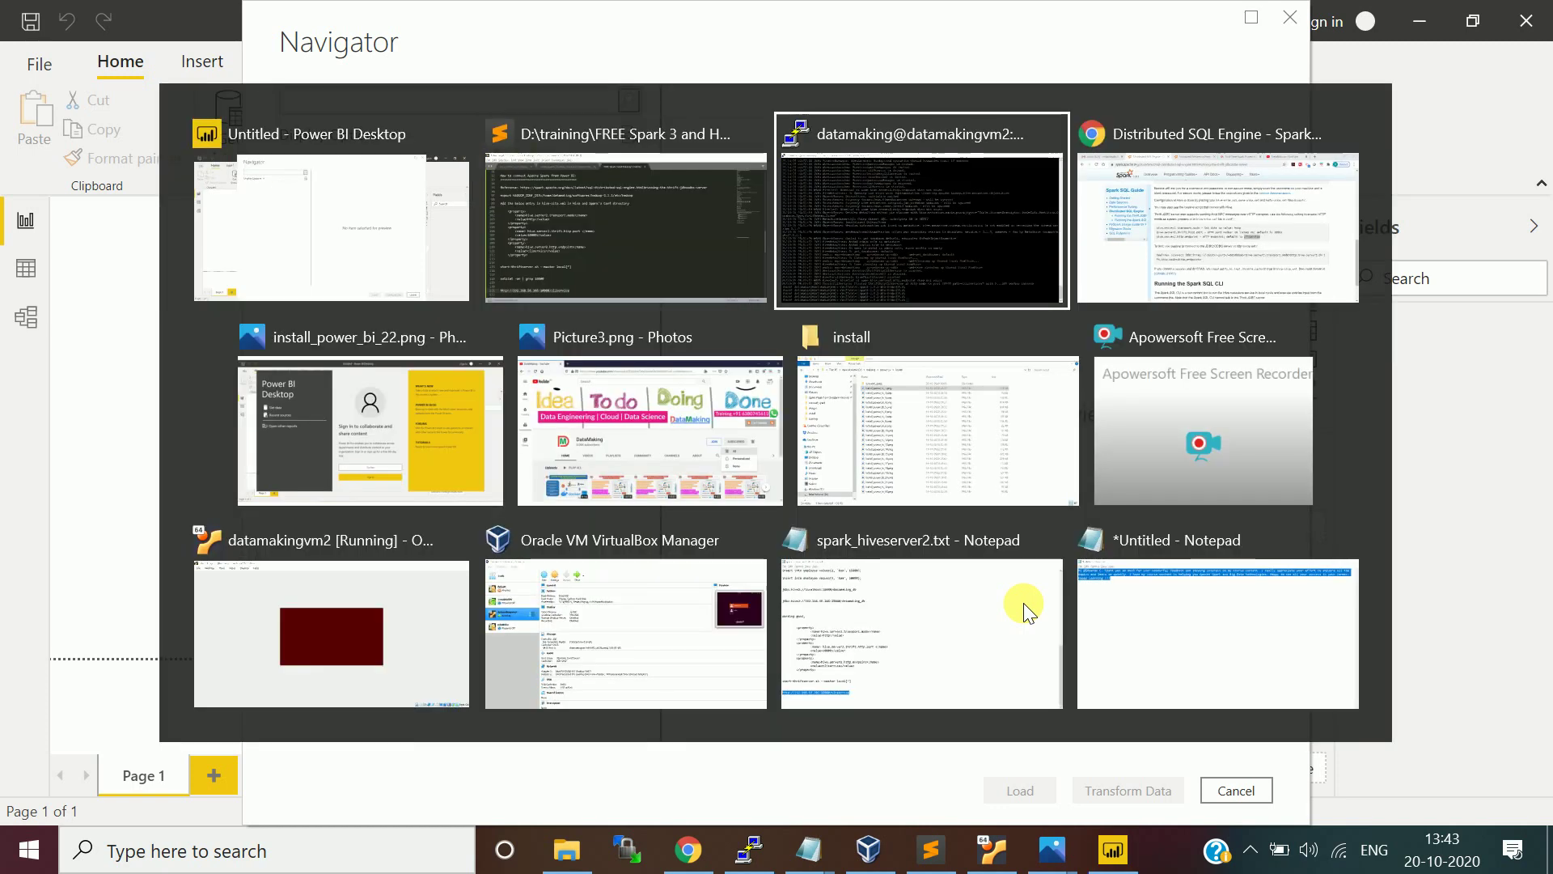
pyautogui.write('hive')
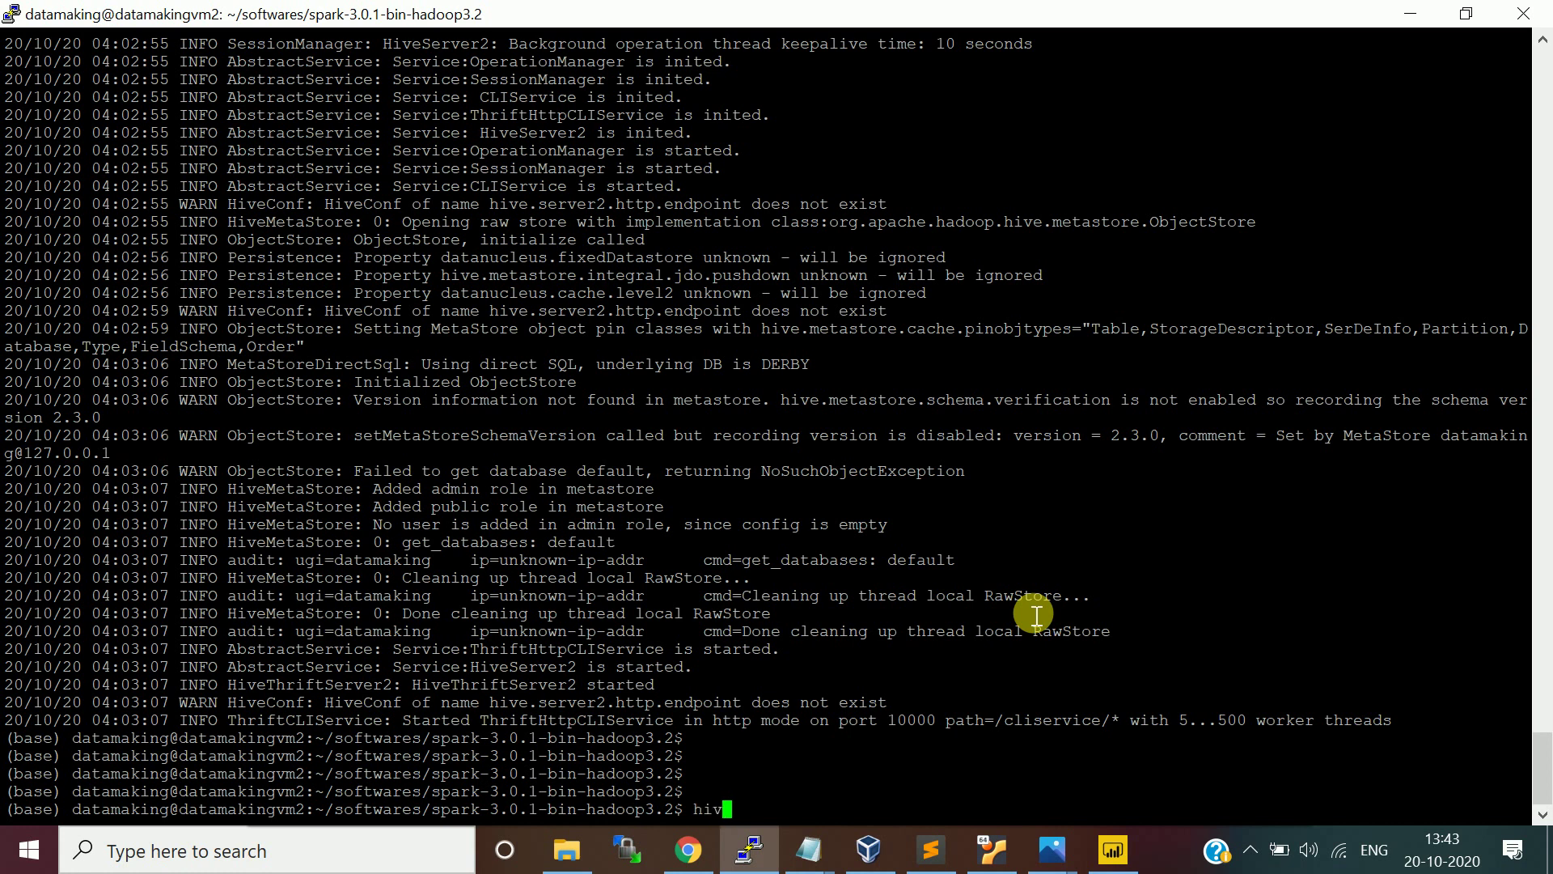
pyautogui.press('Return')
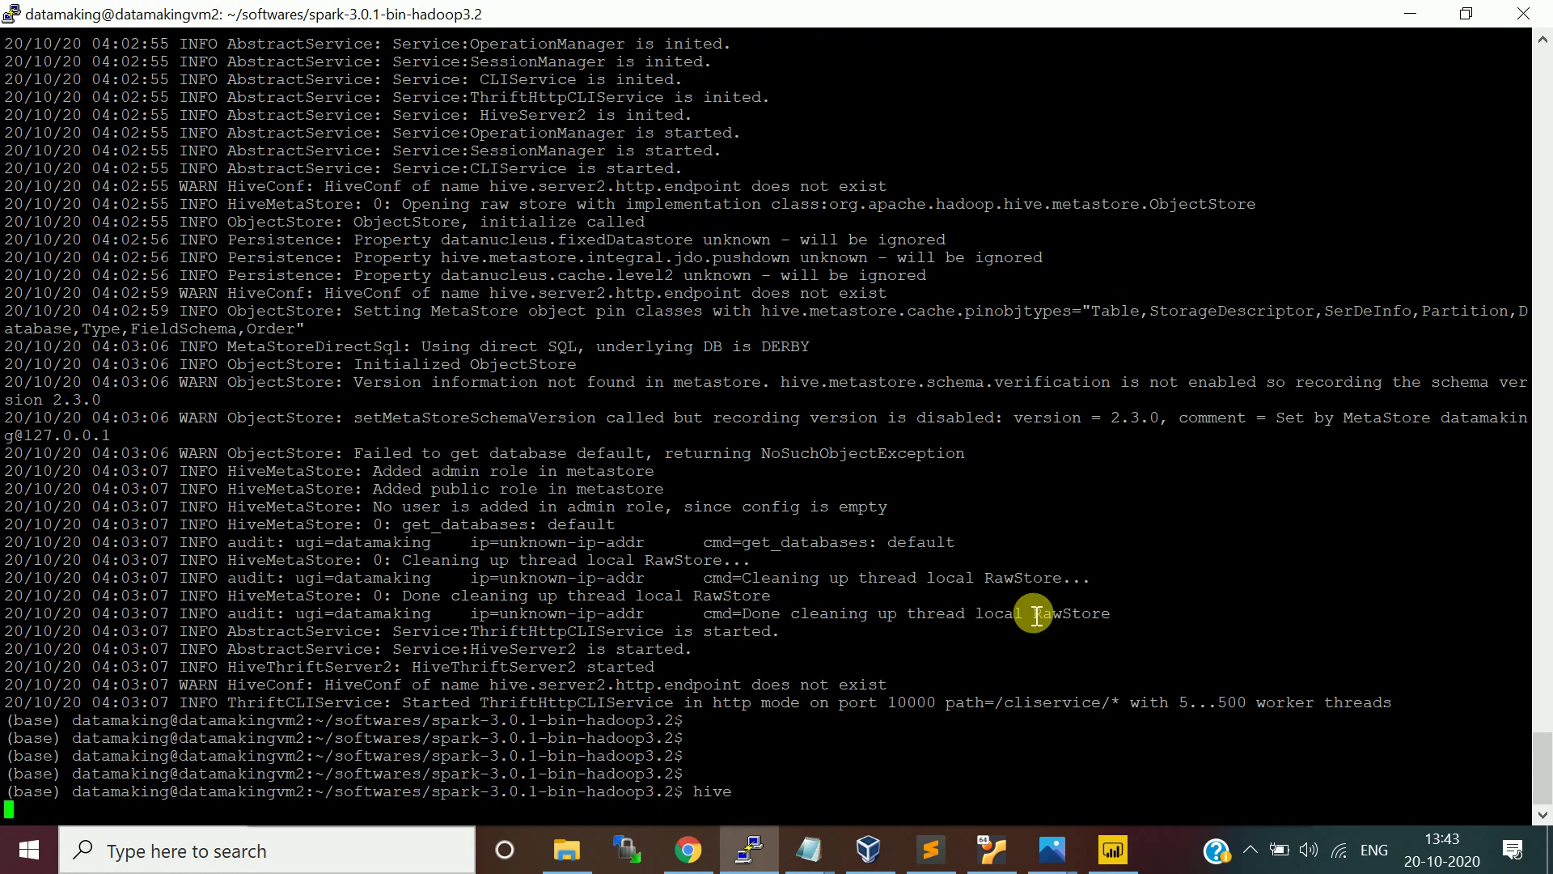
pyautogui.hotkey('alt', 'Tab')
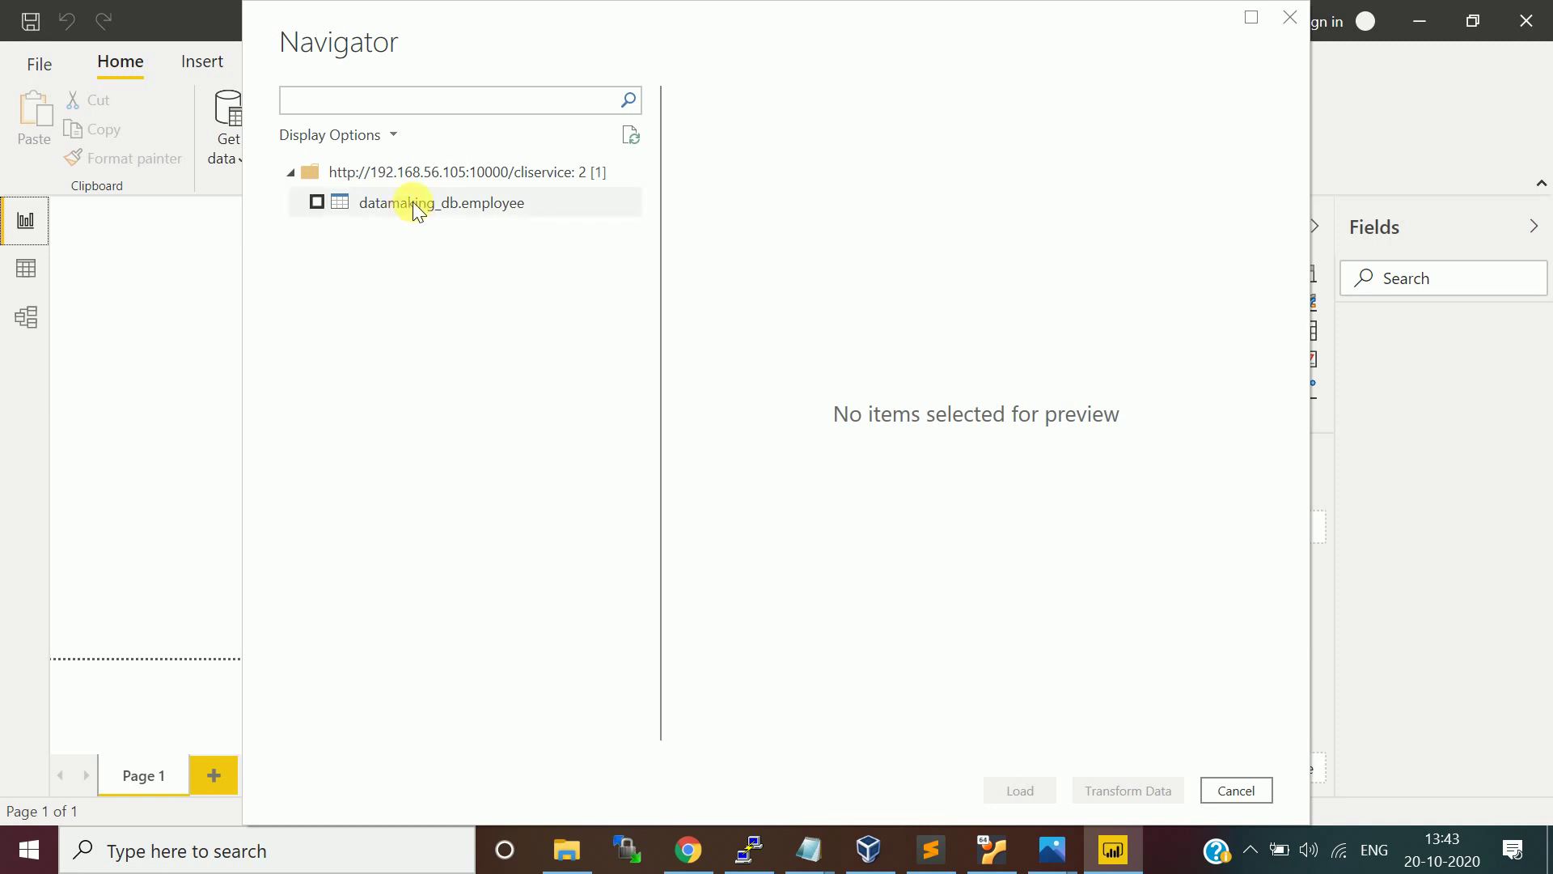
pyautogui.click(315, 202)
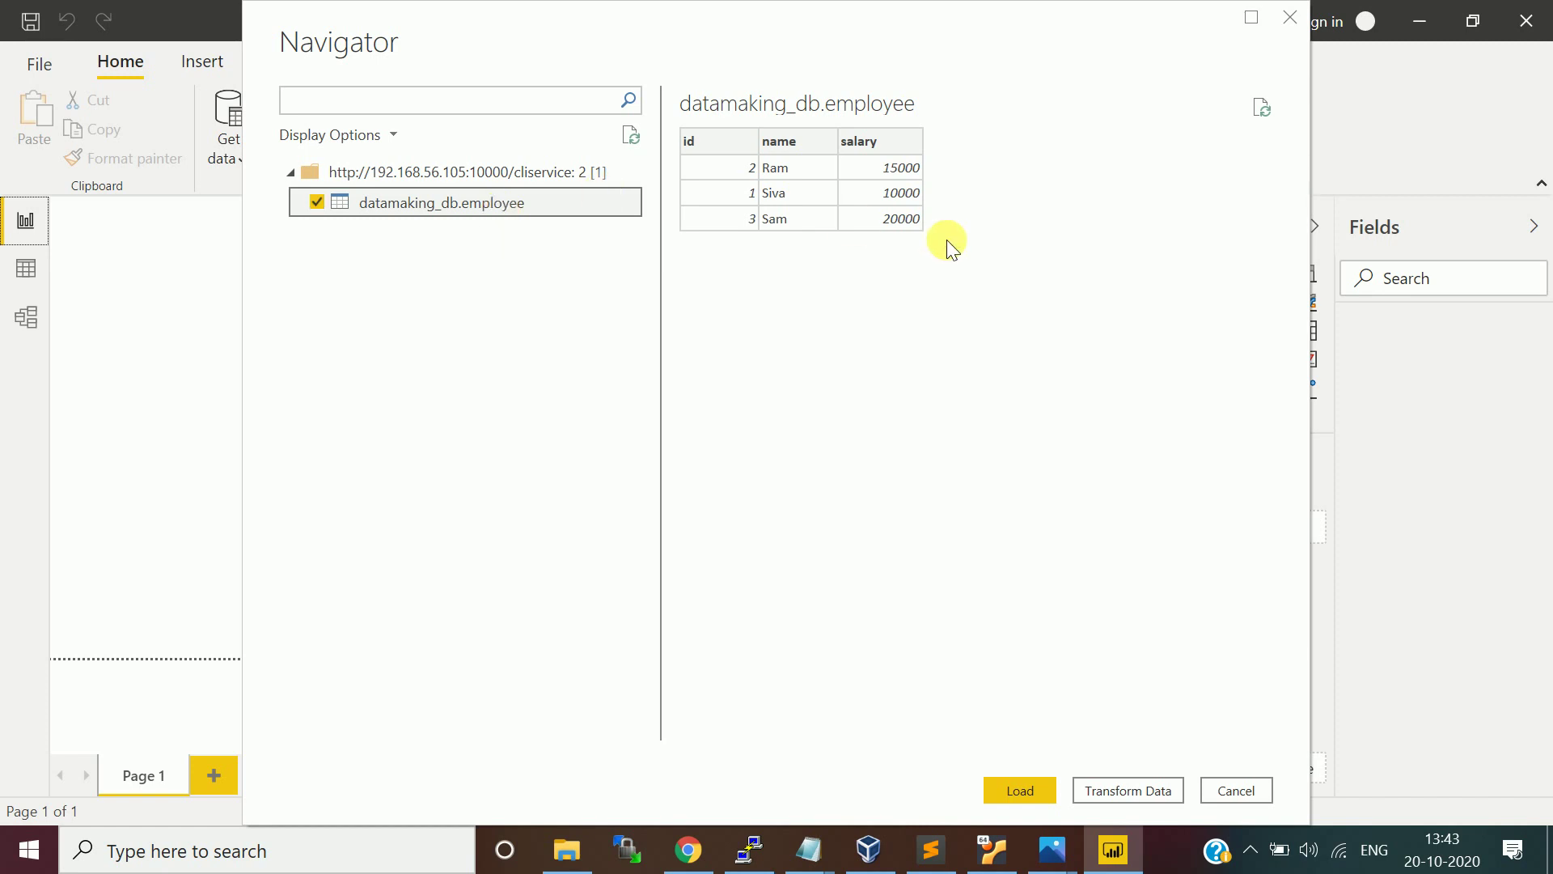
# Step: Load the datamaking_db employee table (6 rows) into the report model
pyautogui.click(1021, 790)
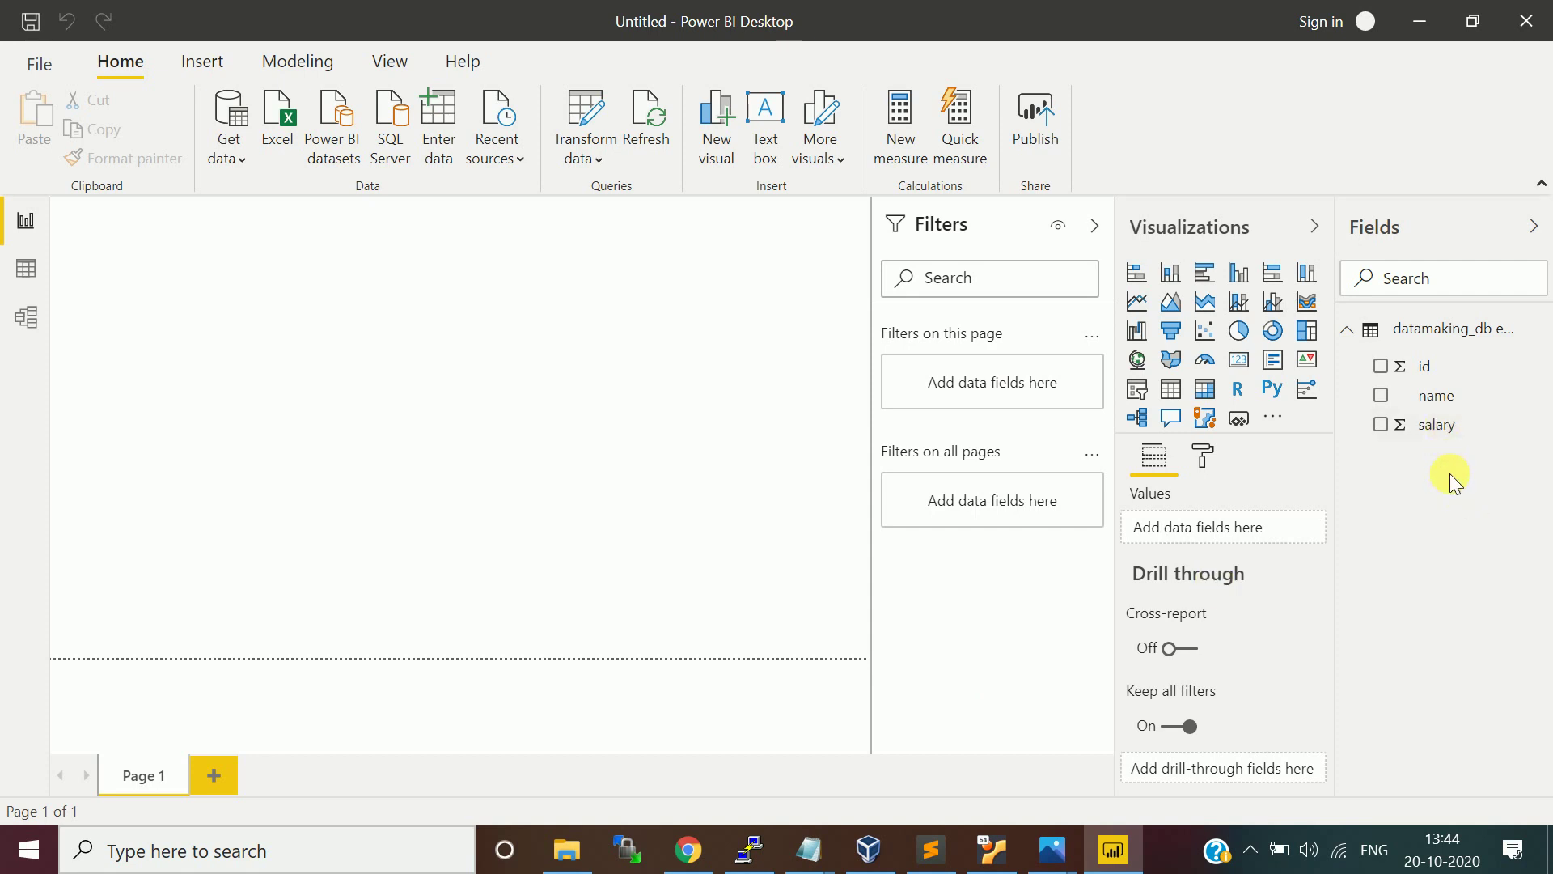
# Step: Build a column chart of salary and id by employee name from the Fields pane
pyautogui.click(1396, 429)
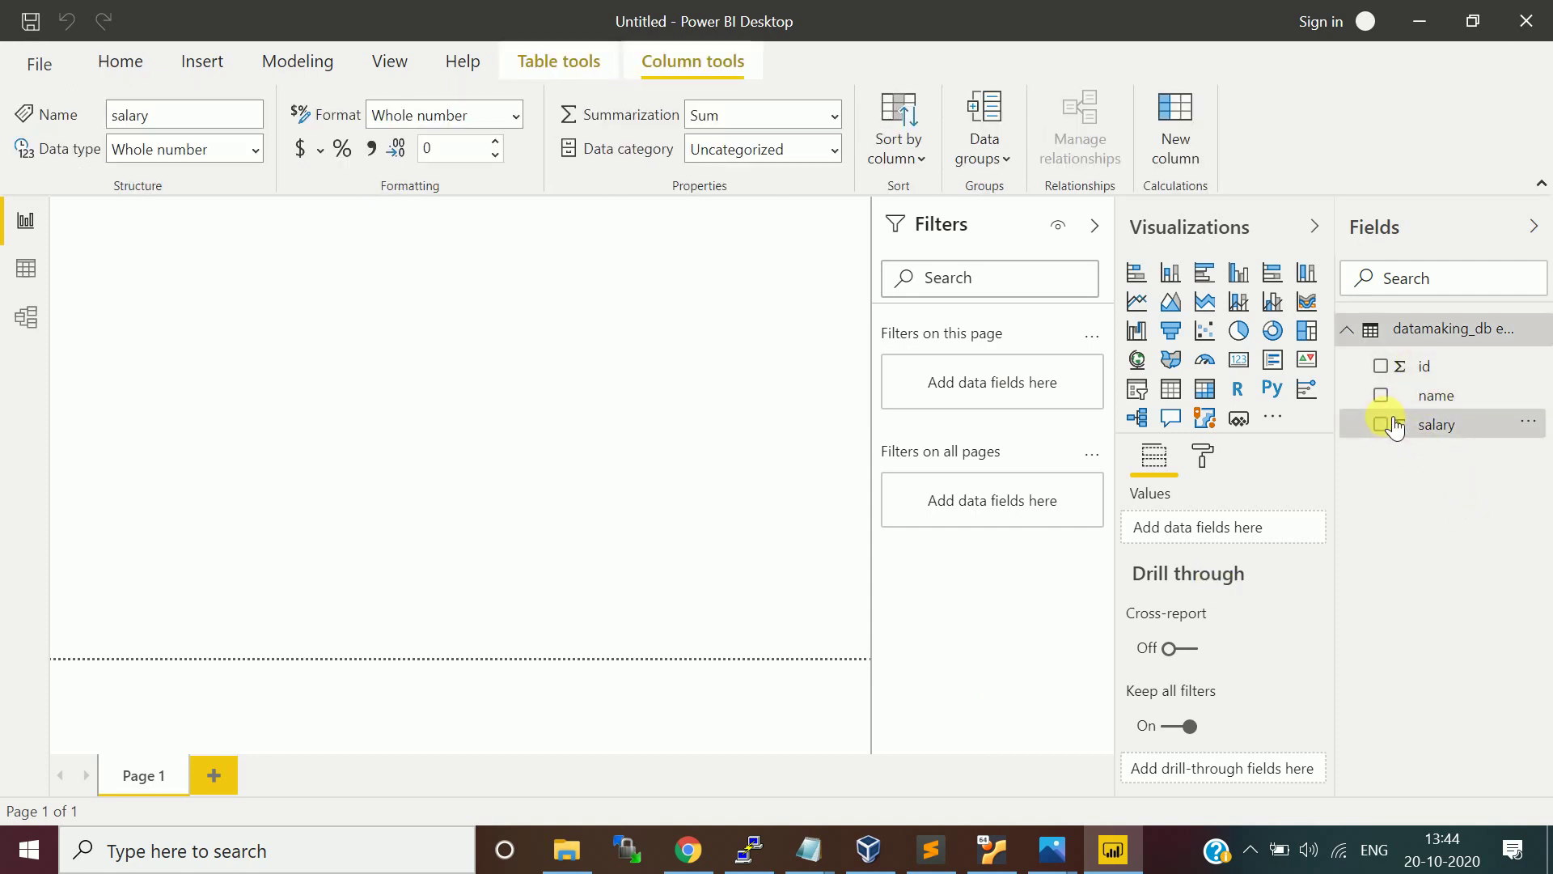
pyautogui.click(1385, 425)
pyautogui.click(1383, 395)
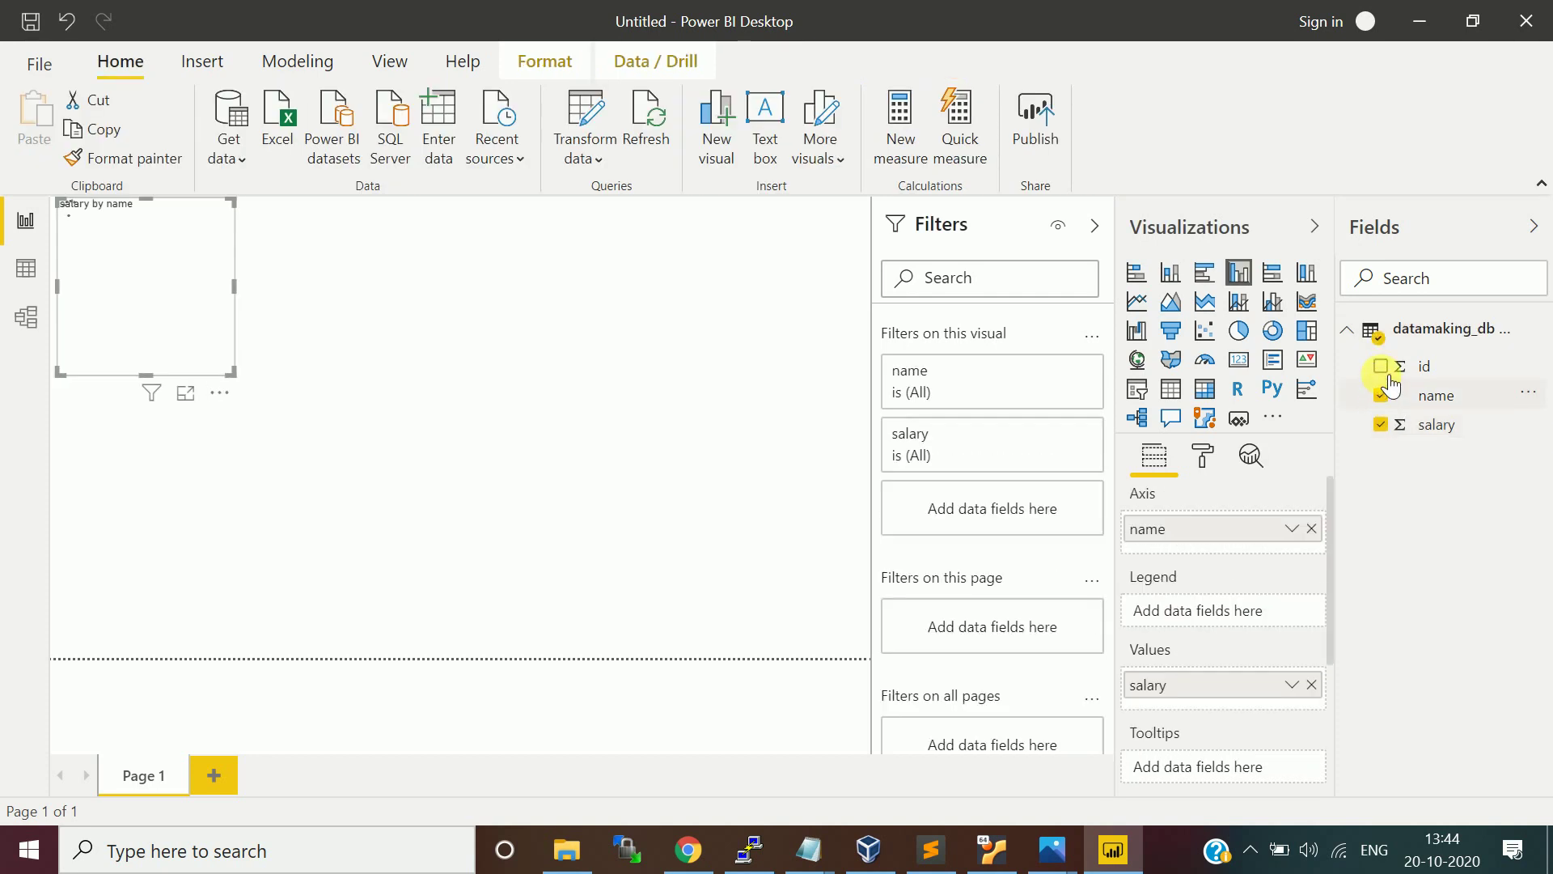
pyautogui.click(1382, 367)
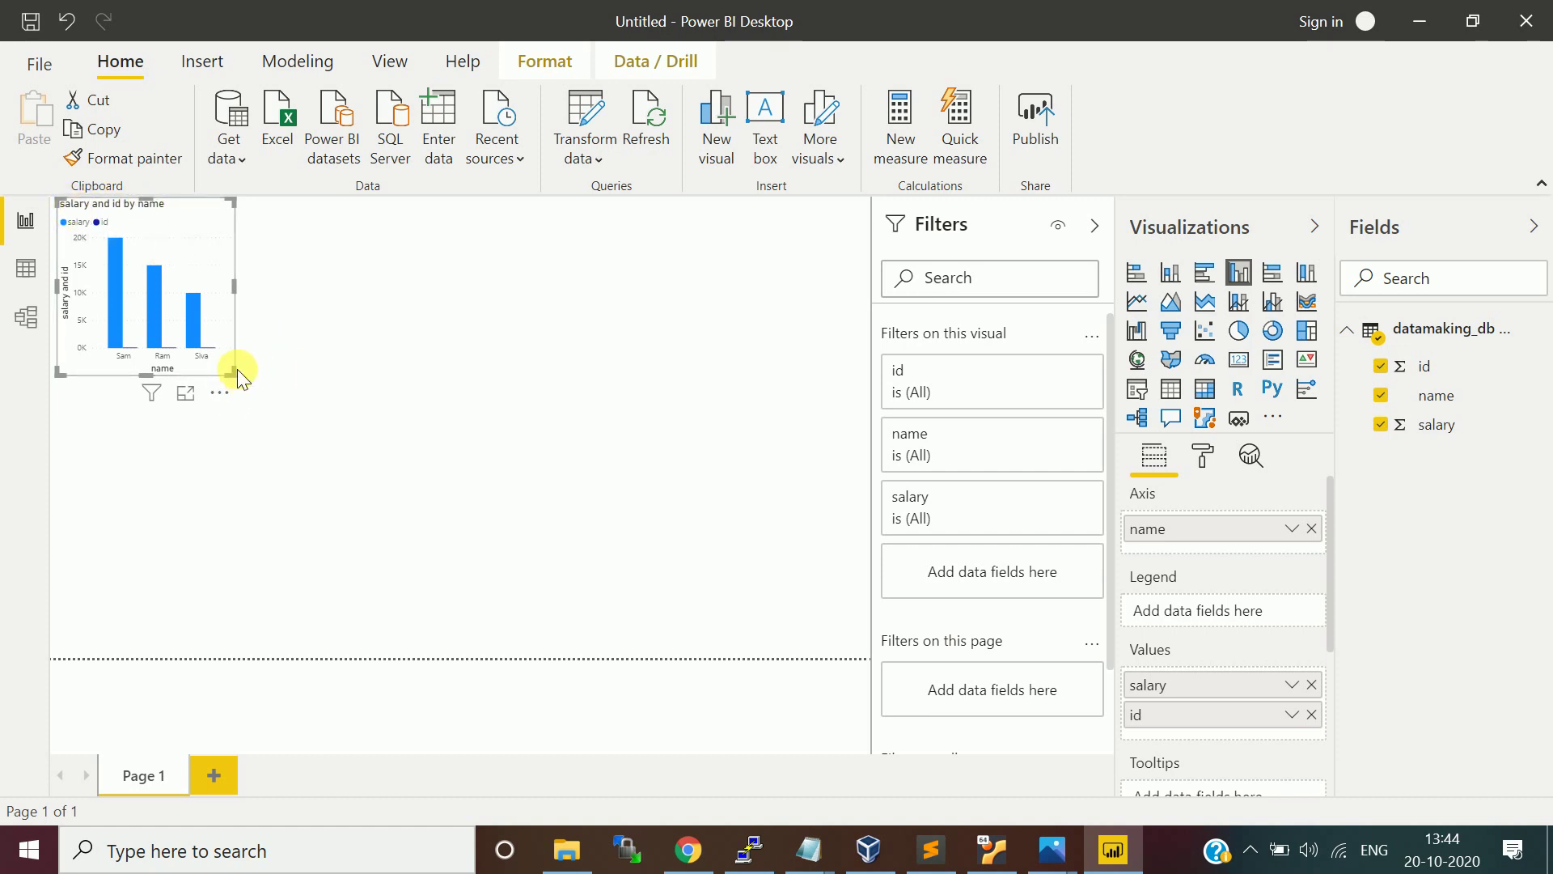
# Step: Enlarge the column chart to fill most of the report canvas
pyautogui.moveTo(234, 375); pyautogui.dragTo(862, 640)
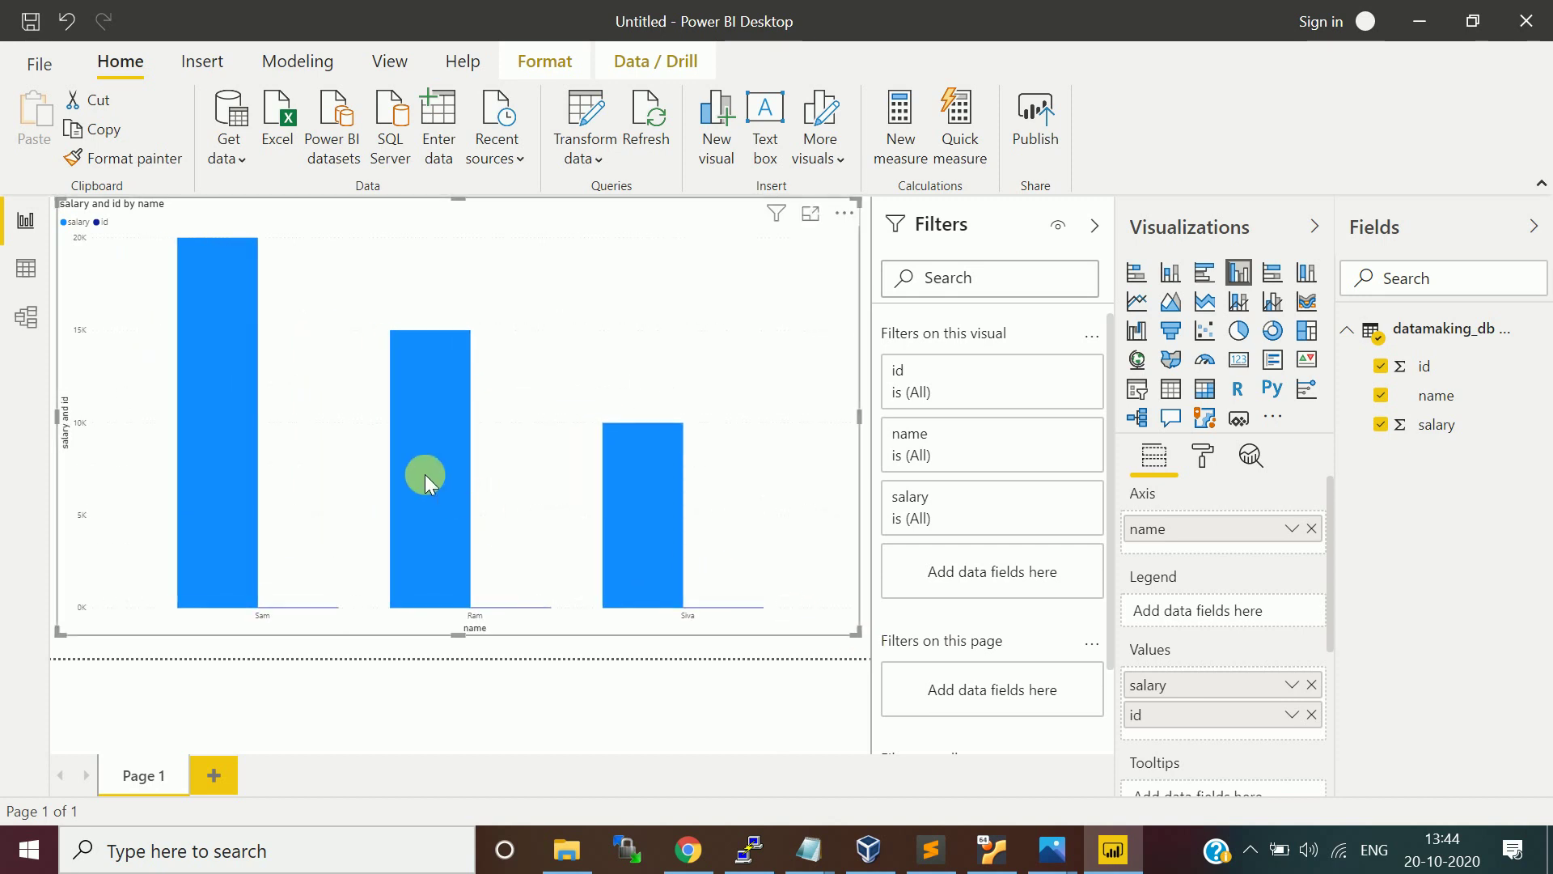
pyautogui.moveTo(426, 478)
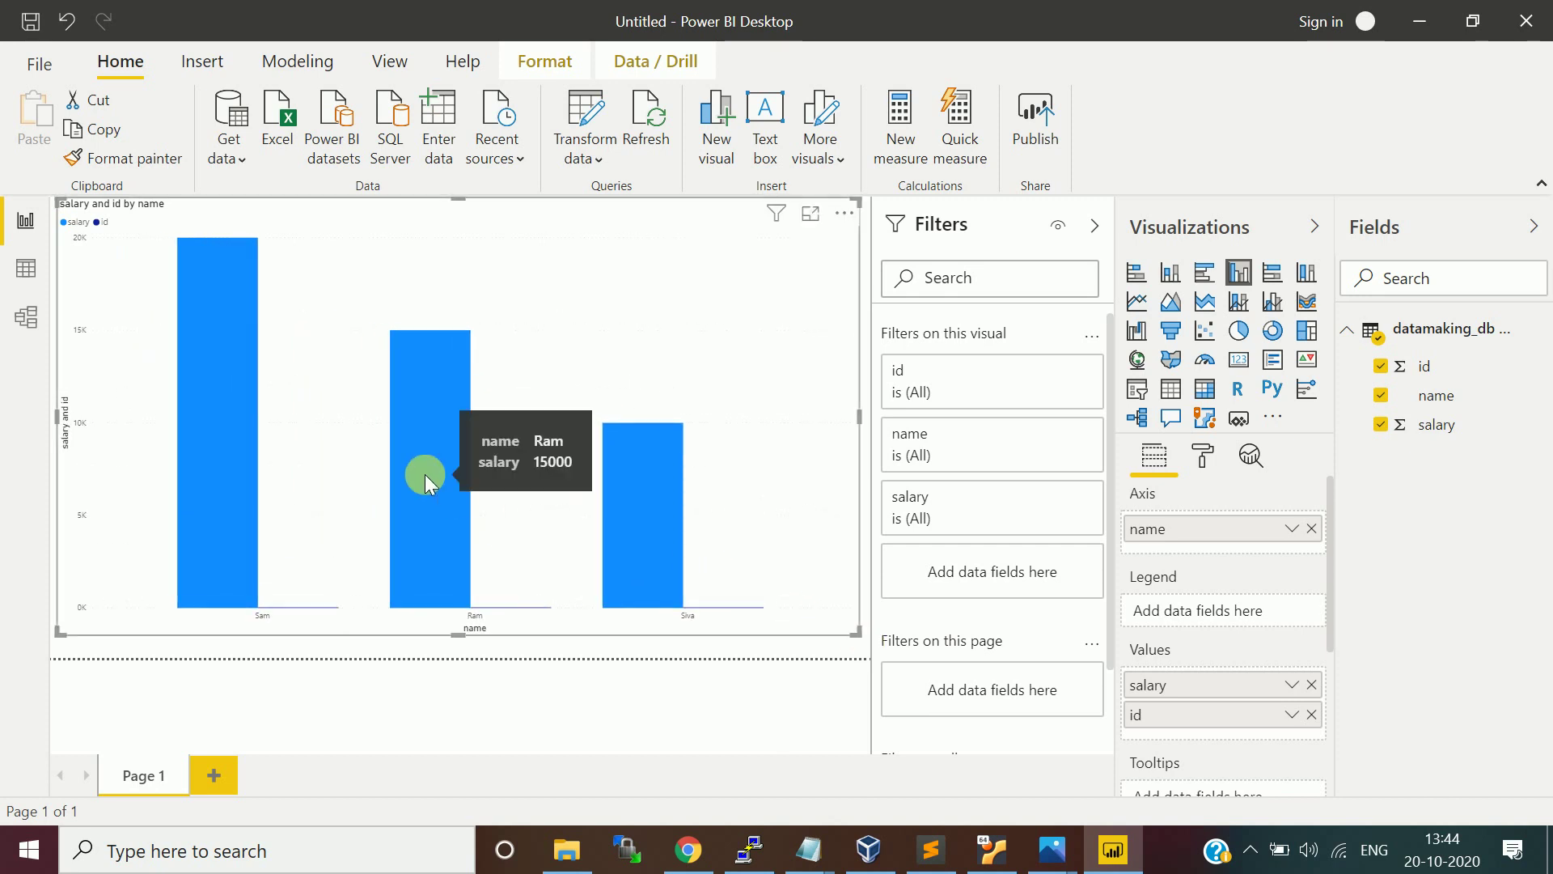
pyautogui.moveTo(643, 520)
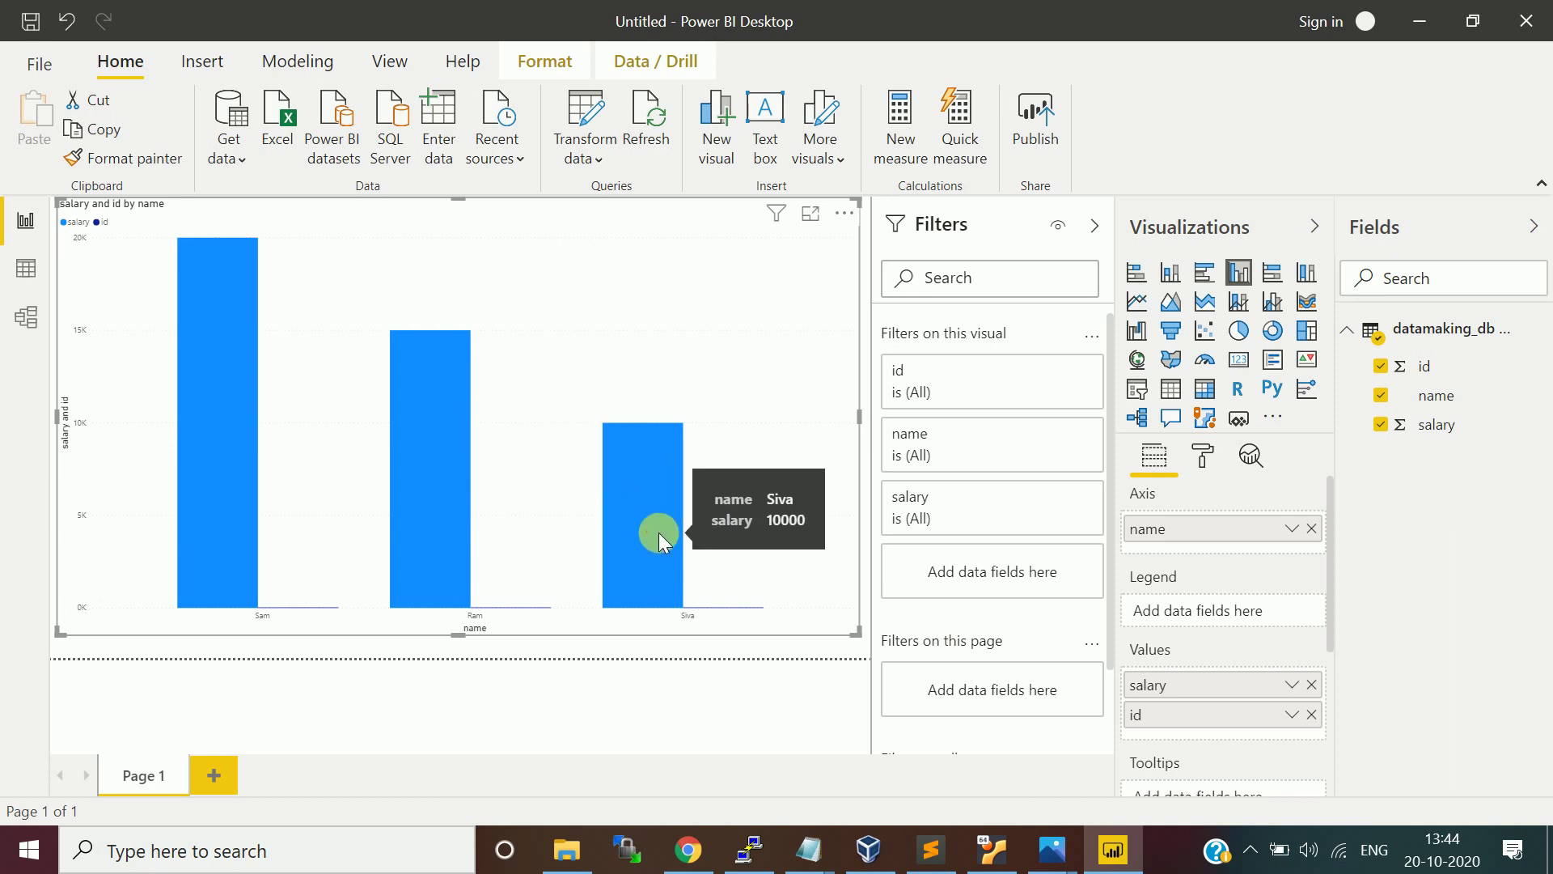
pyautogui.moveTo(391, 445)
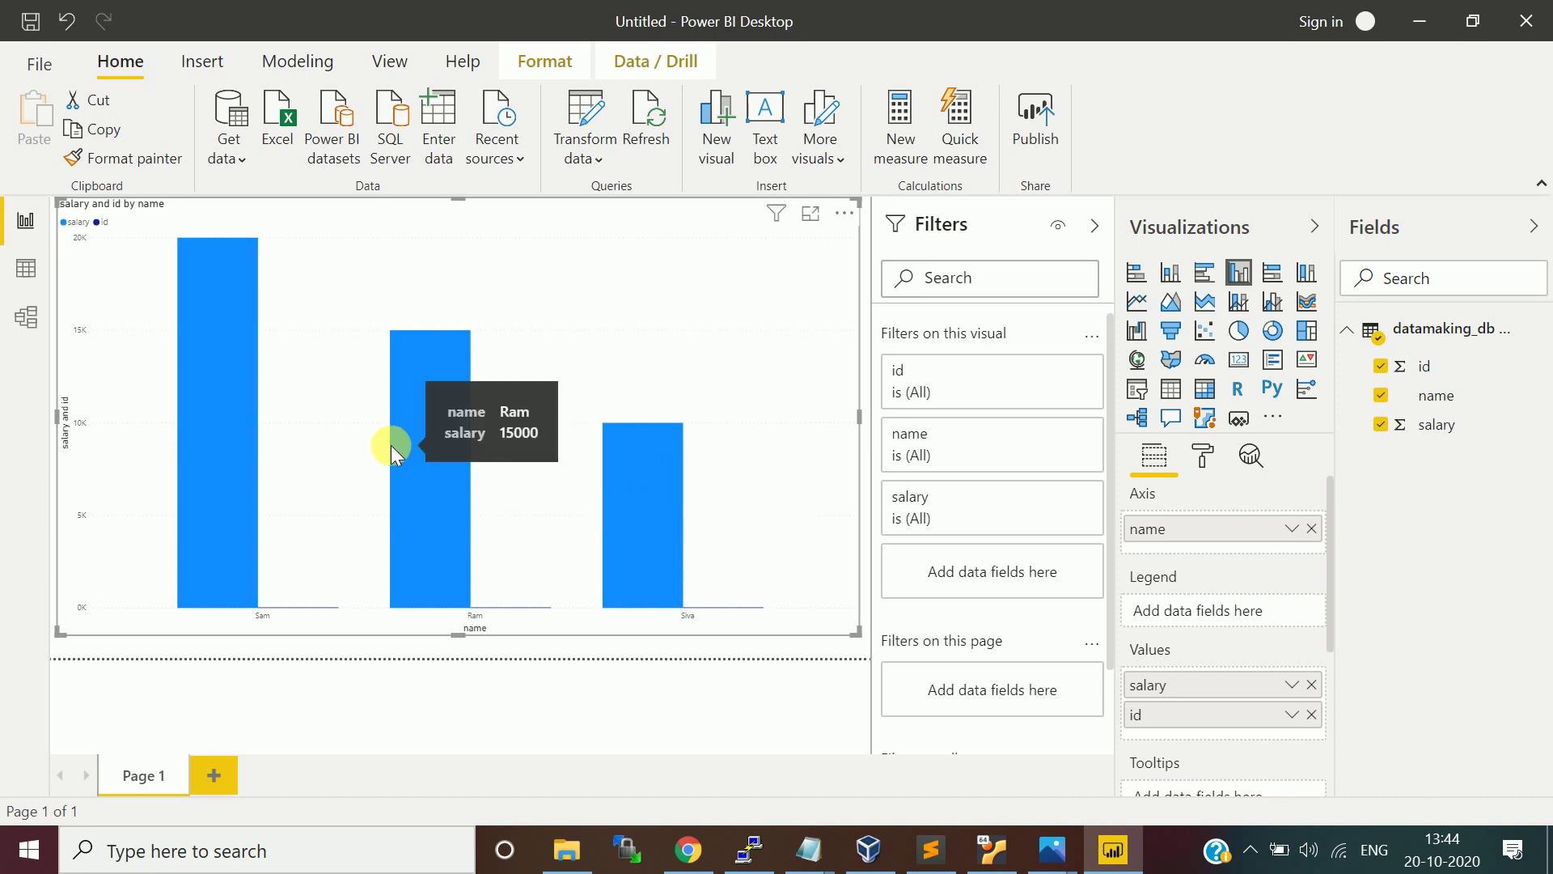
pyautogui.moveTo(201, 368)
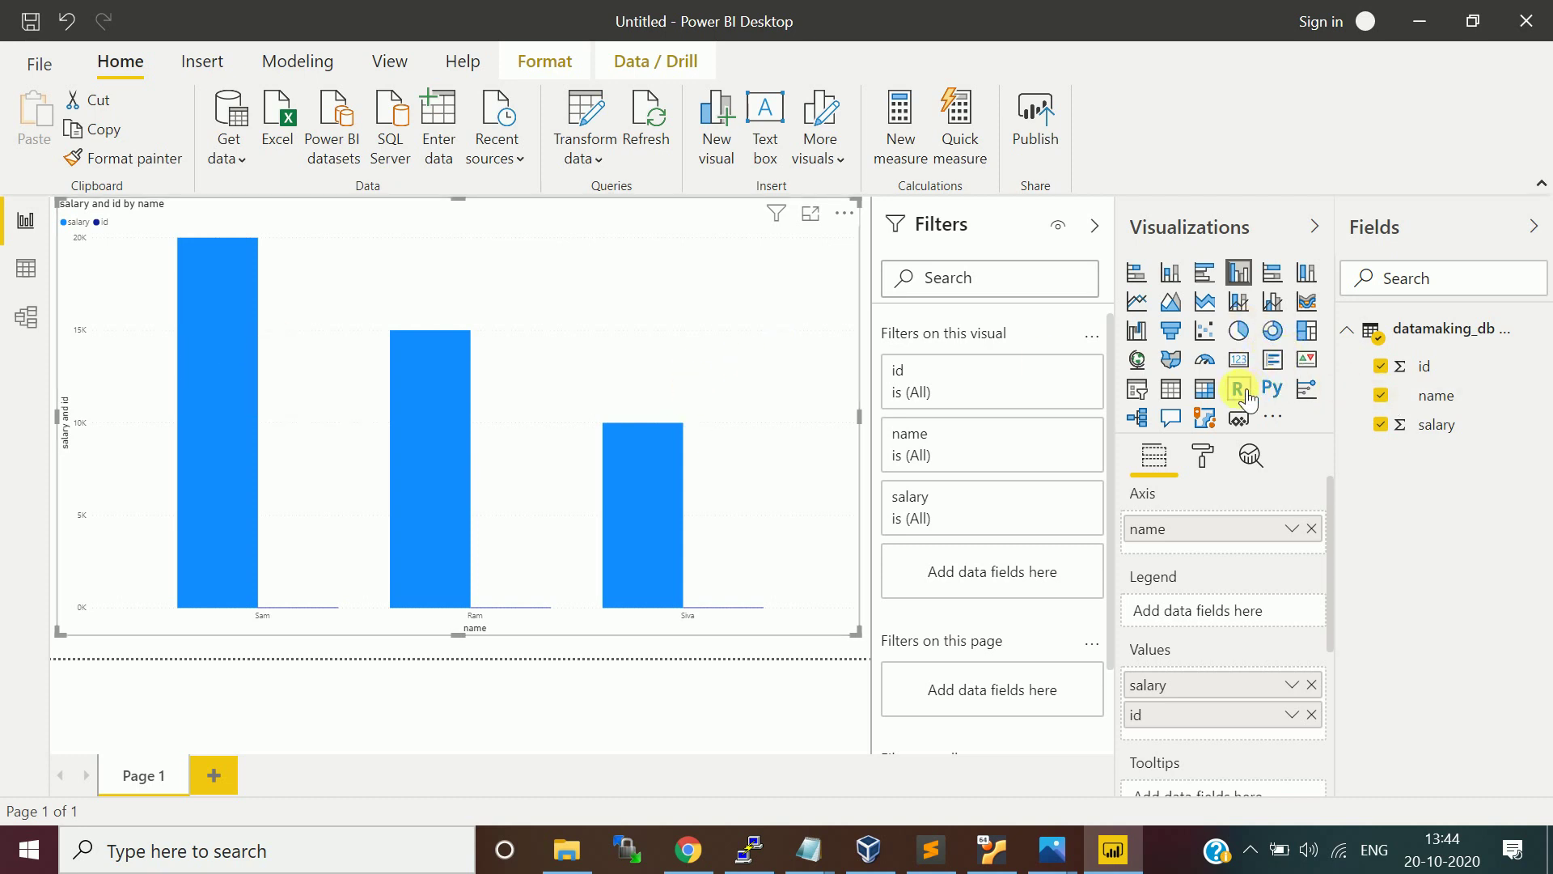
# Step: Switch the selected chart to a pie chart of salary by name
pyautogui.click(1239, 339)
pyautogui.moveTo(569, 458)
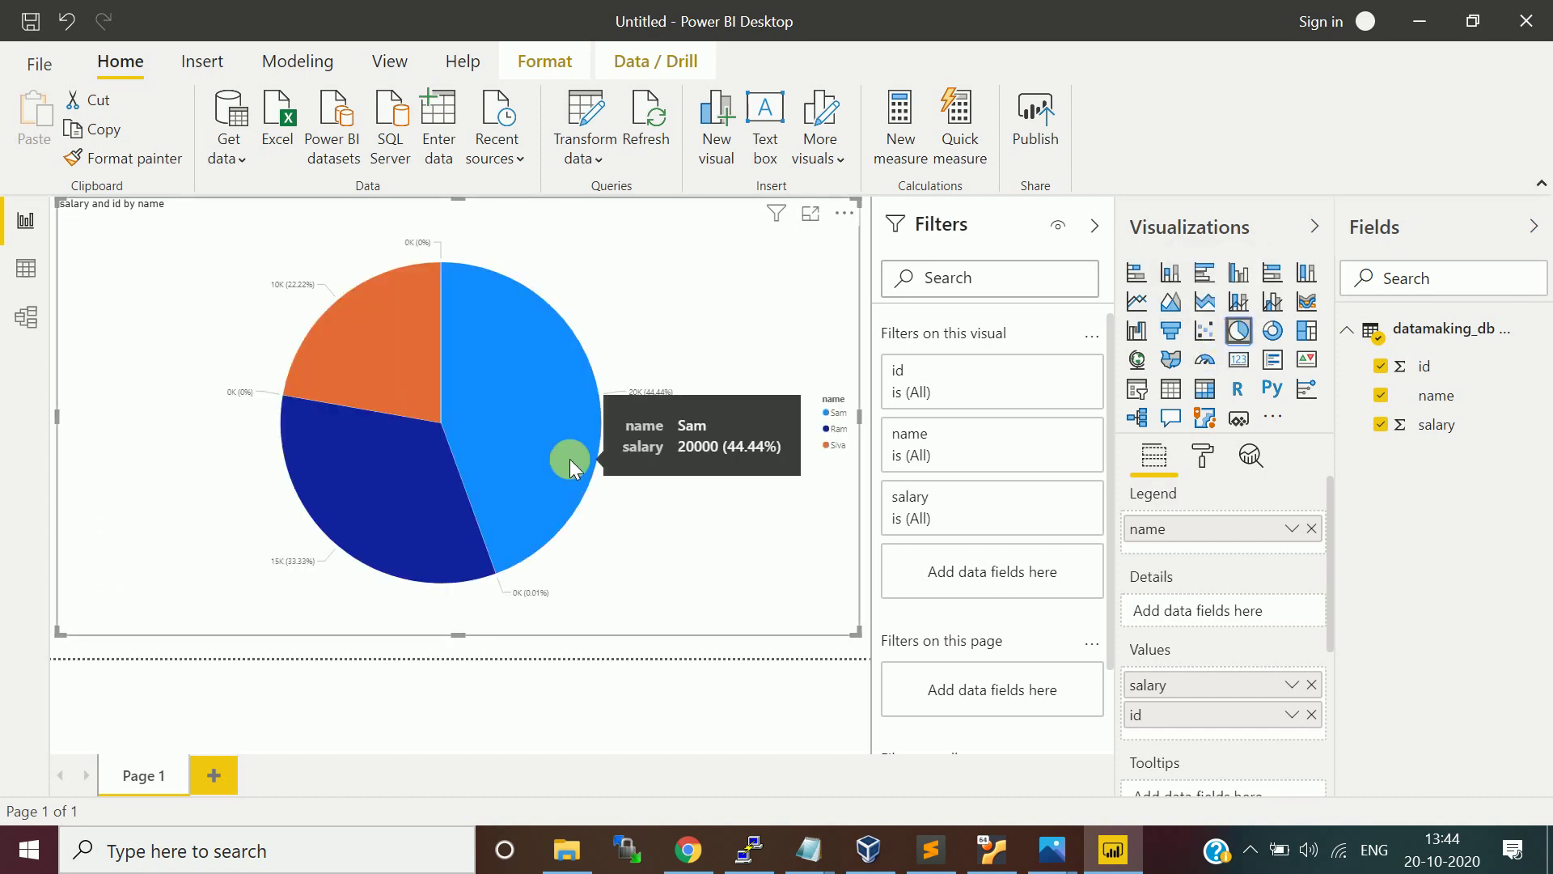